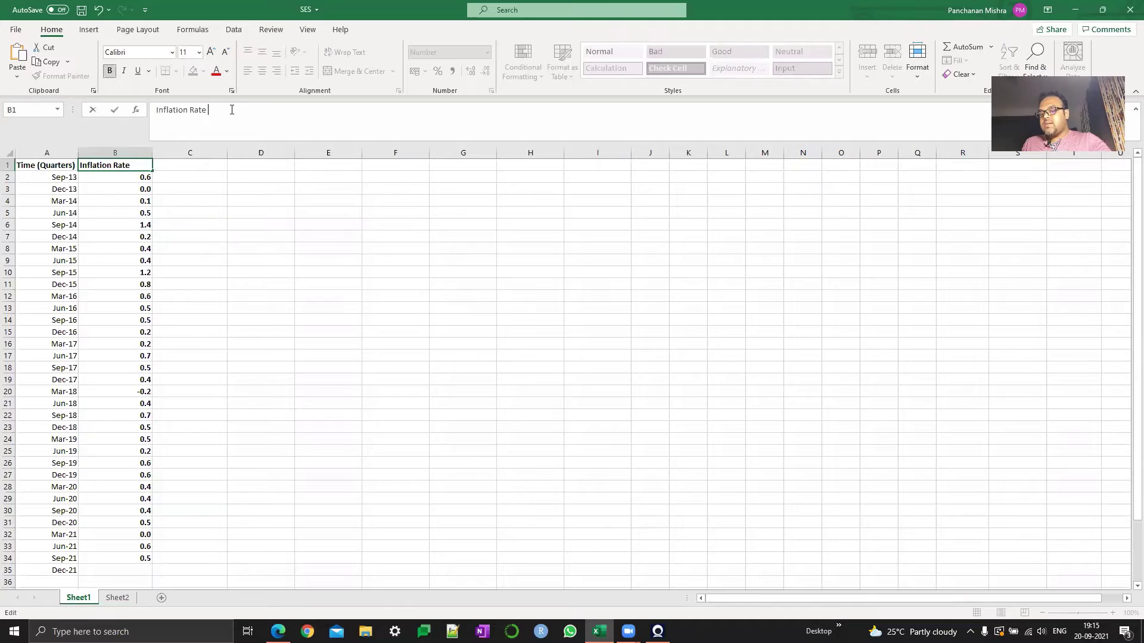
- Complete the header in B1 as "Inflation Rate (%)" and save the workbook
key("Return")
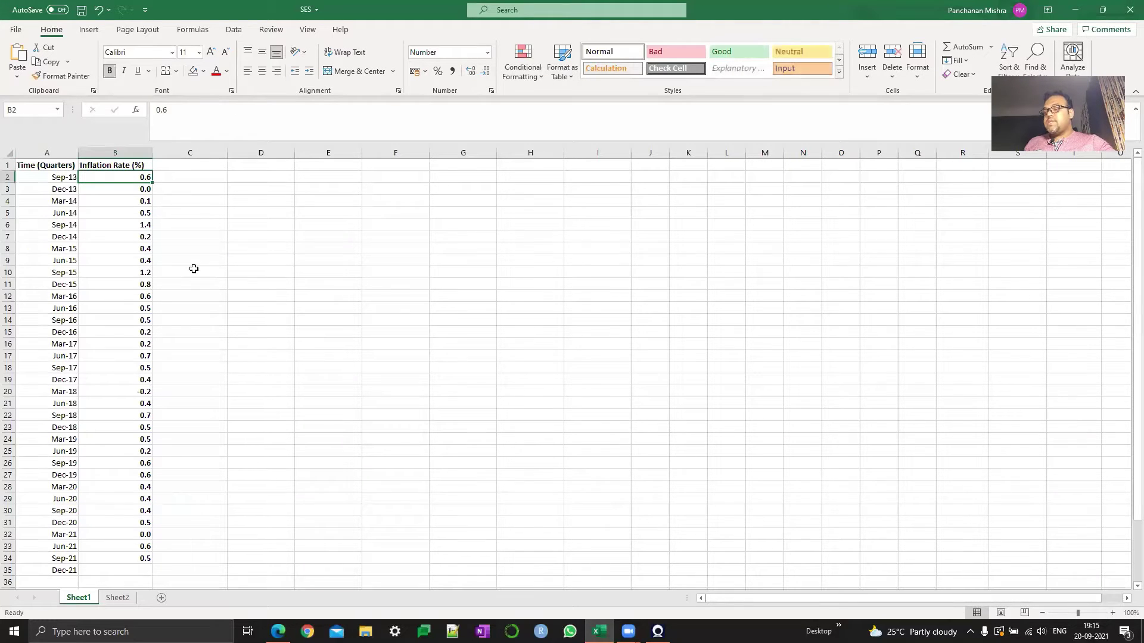
key("ctrl+s")
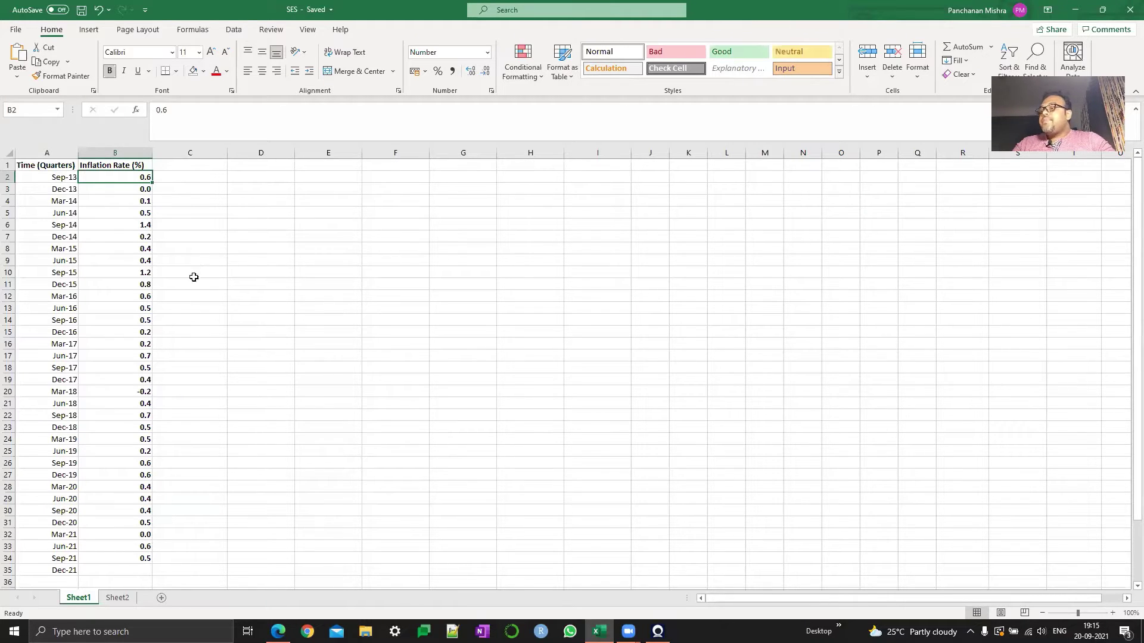
- Examine the quarterly dates and inflation rates from Sep-13 to Sep-21, plus the Dec-21 row at the end of the data
left_click(53, 152)
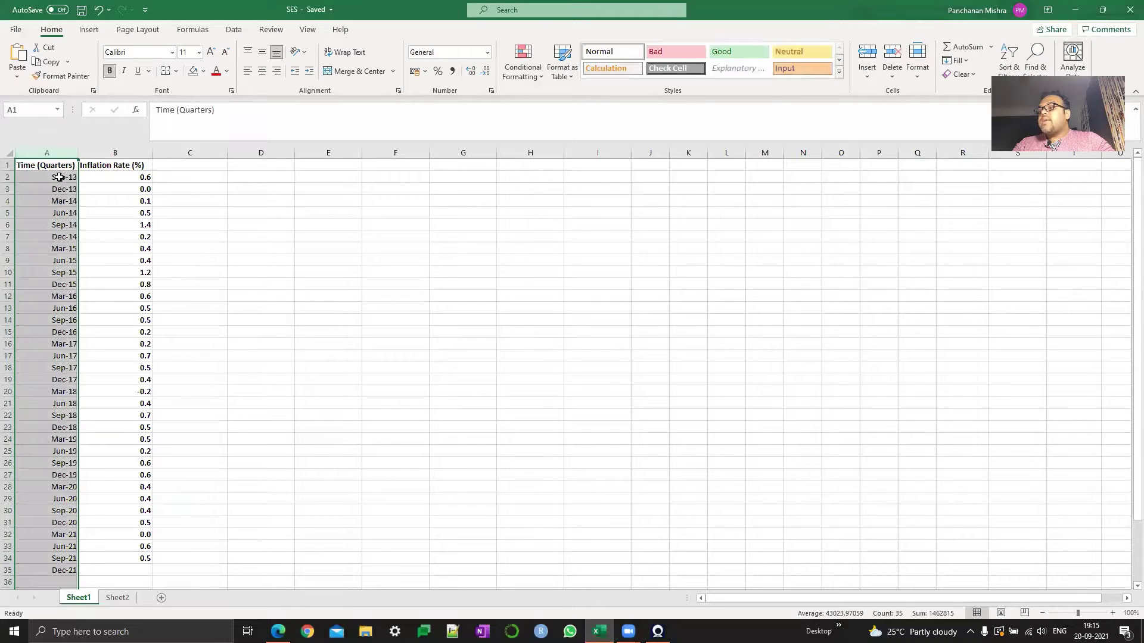
left_click(59, 177)
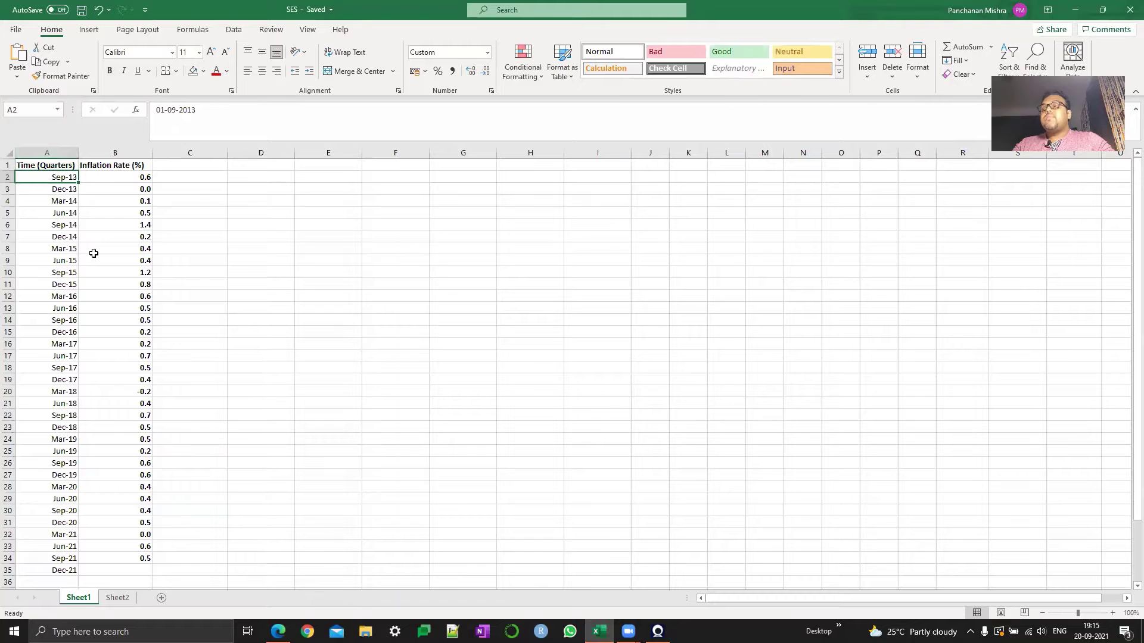
scroll(52, 300, "down", 2)
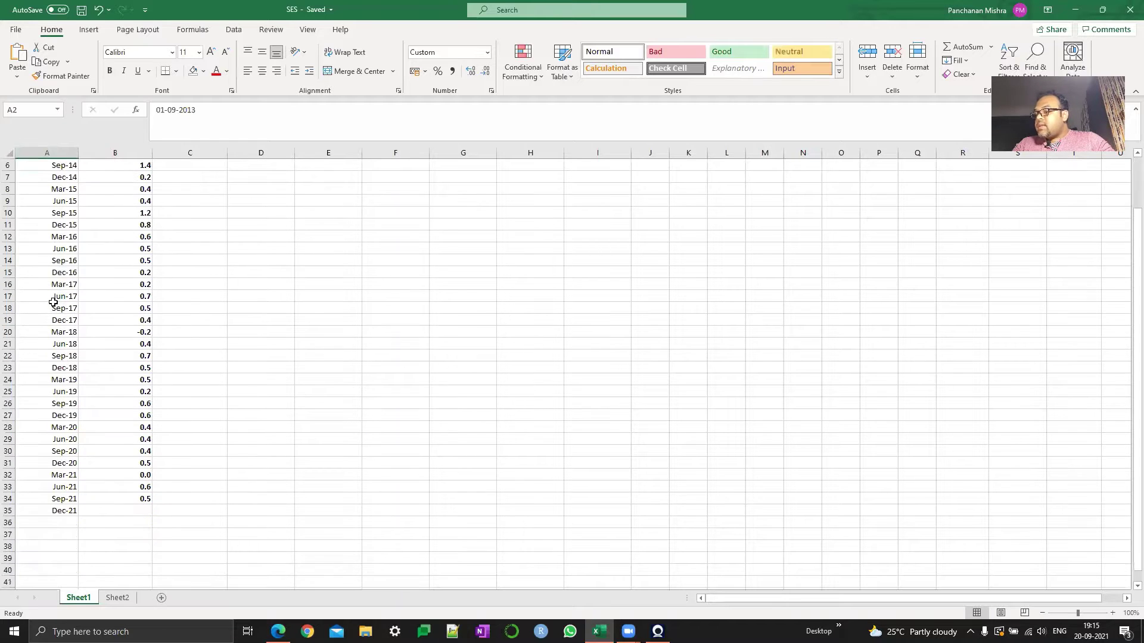
left_click(67, 498)
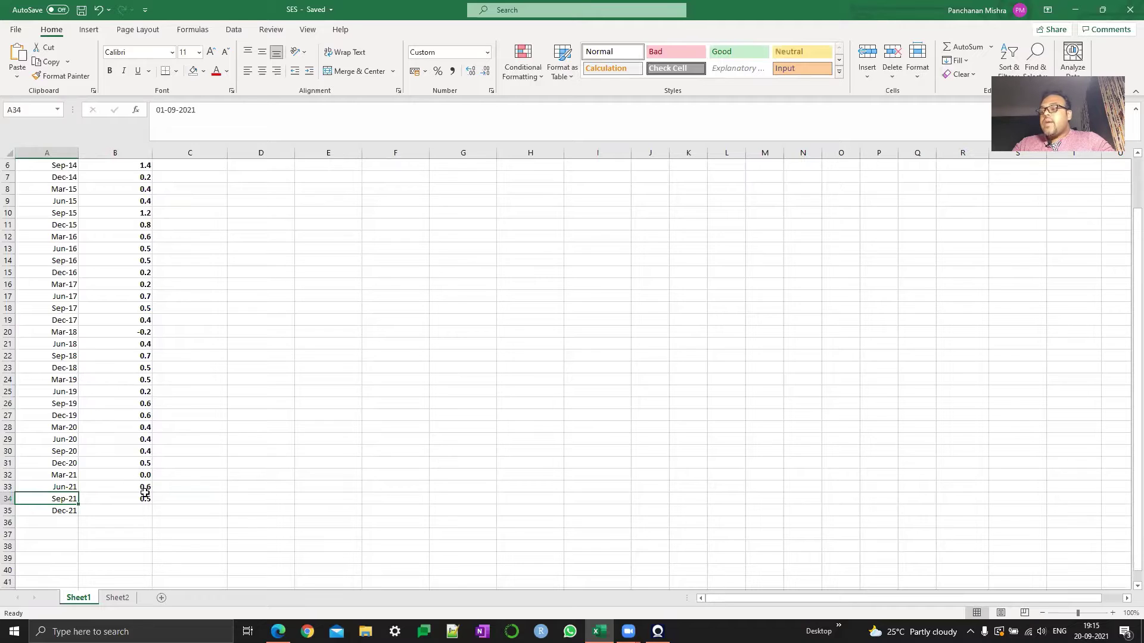
left_click_drag(143, 499, 117, 219)
scroll(117, 218, "up", 2)
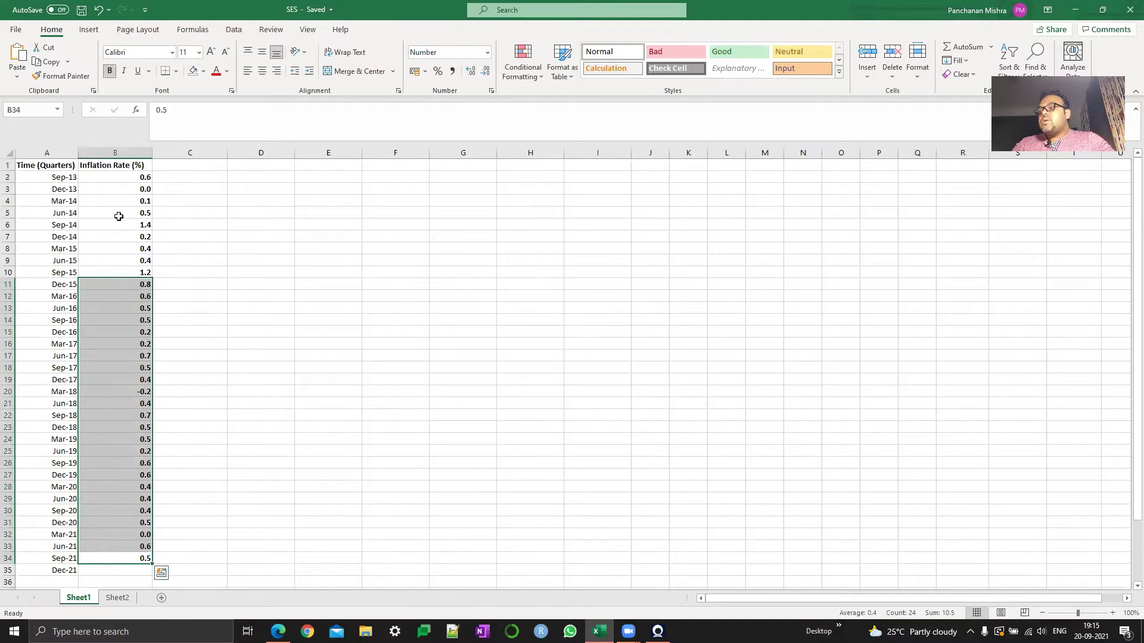
left_click(128, 179)
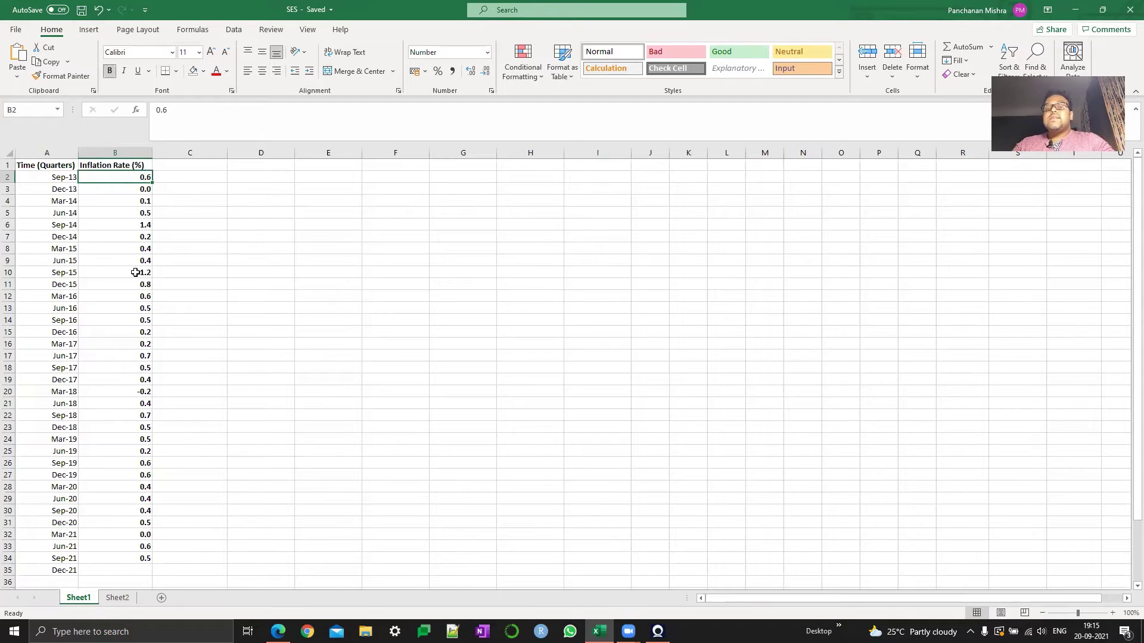
scroll(136, 272, "down", 2)
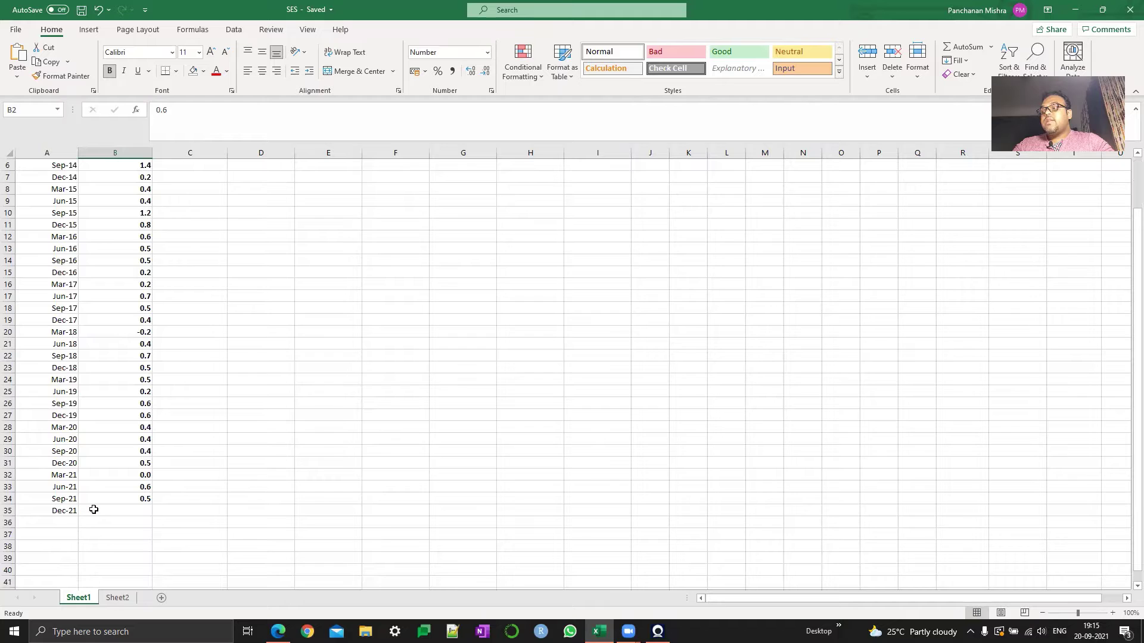
left_click(93, 509)
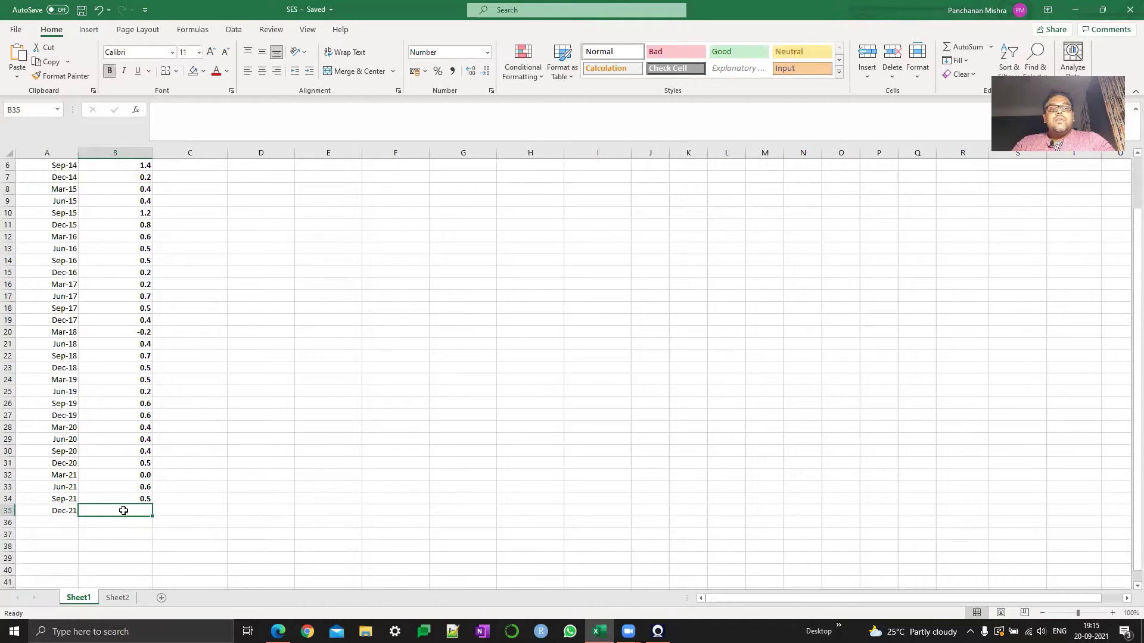
left_click(74, 512)
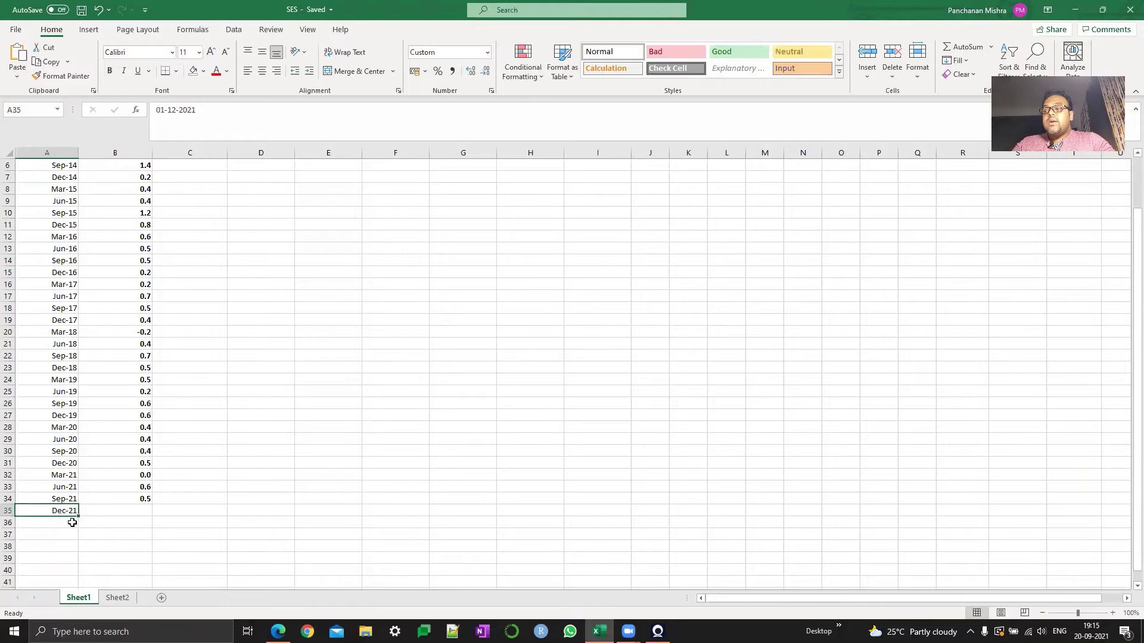
left_click(72, 522)
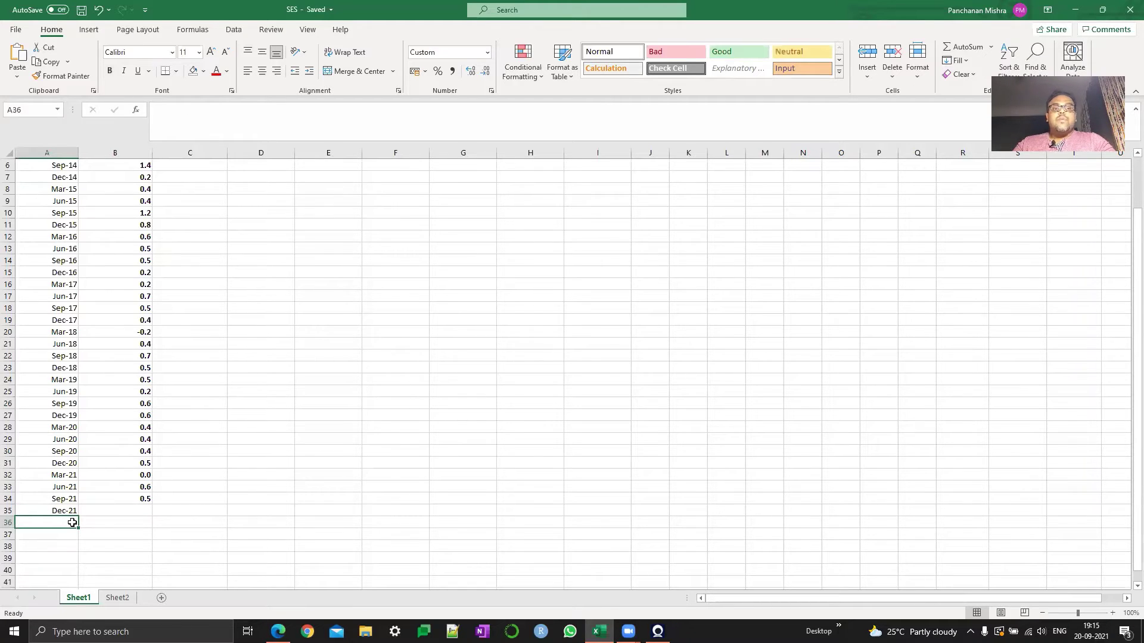
left_click(131, 511)
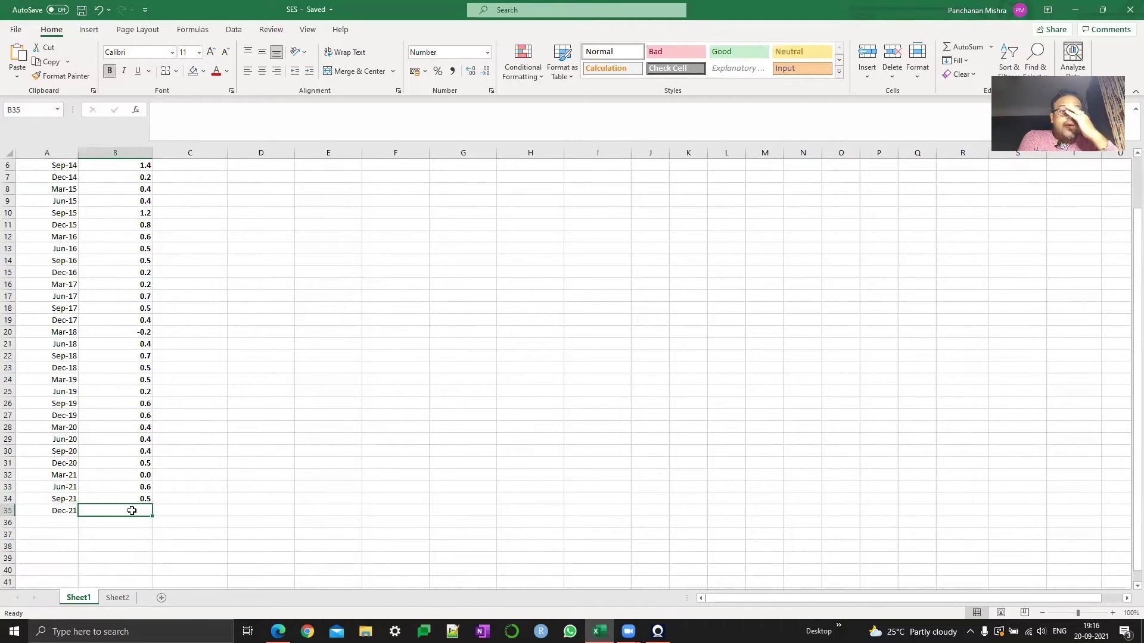
- Insert a 2-D line chart of A1:B35 and place it closer to the data, enlarged to span about columns E to N
scroll(131, 511, "up", 2)
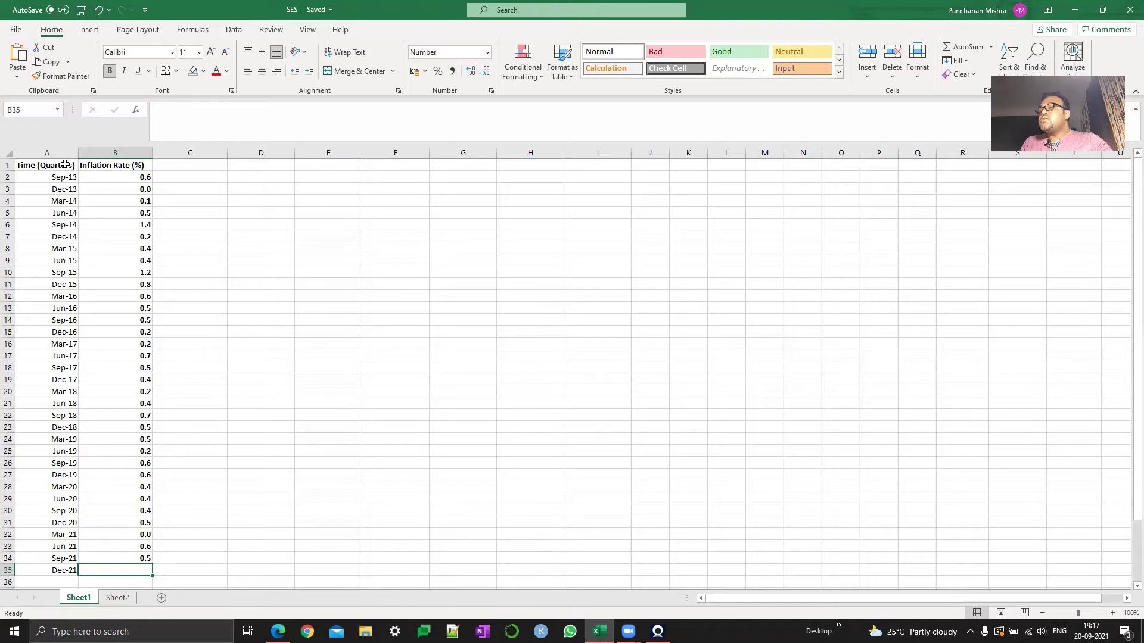
left_click_drag(65, 164, 146, 566)
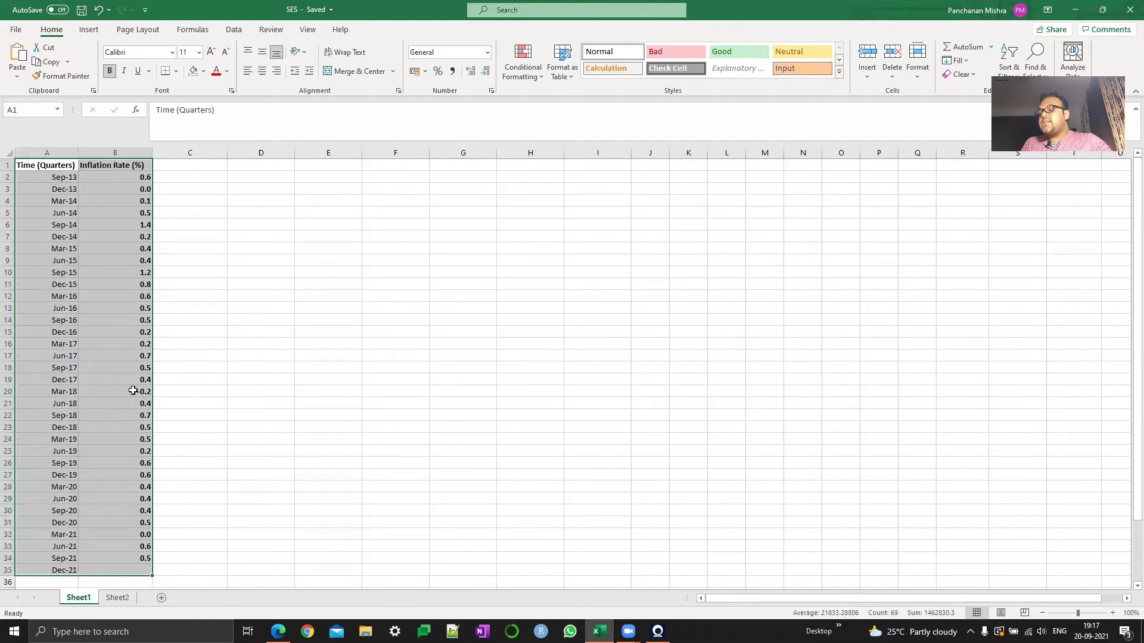
left_click(89, 30)
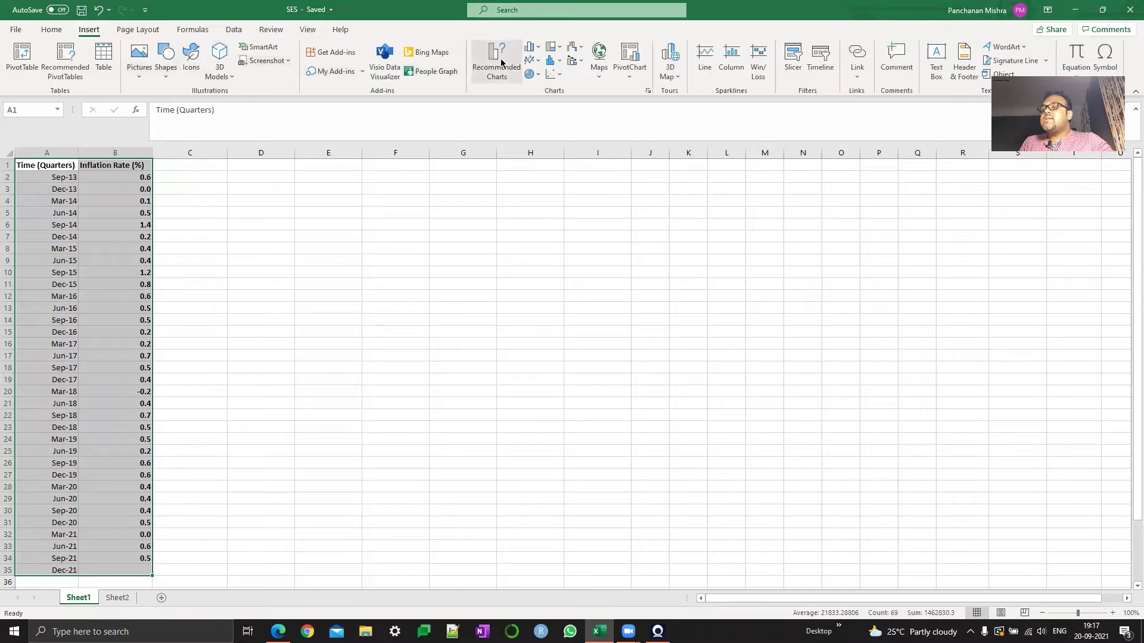
left_click(529, 60)
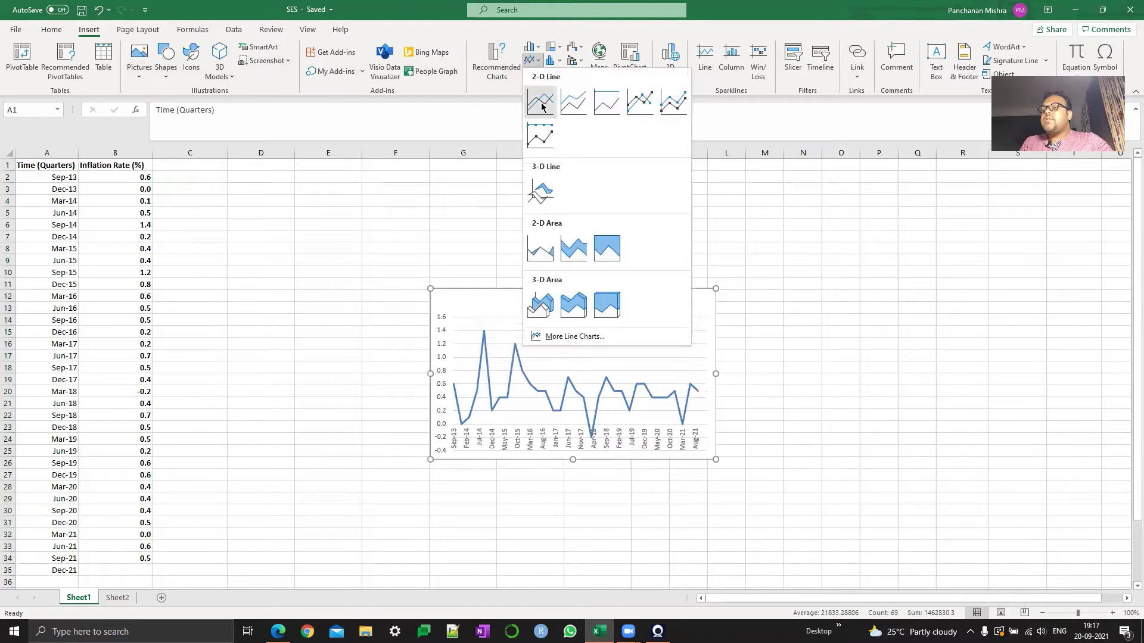
left_click(541, 107)
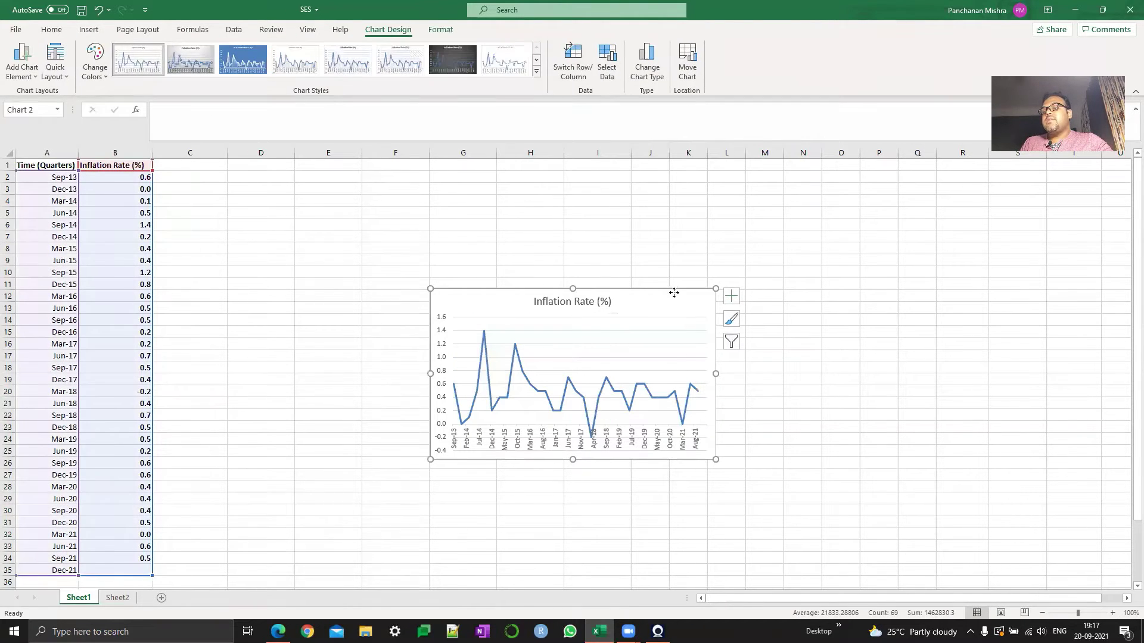
left_click_drag(671, 291, 536, 294)
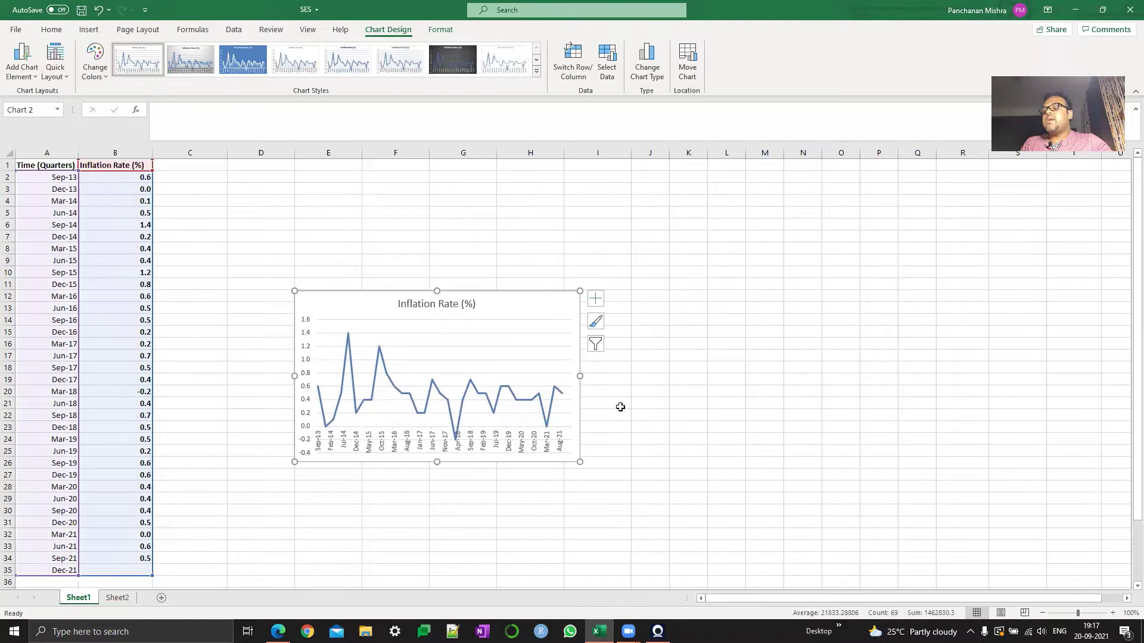
left_click_drag(579, 463, 819, 486)
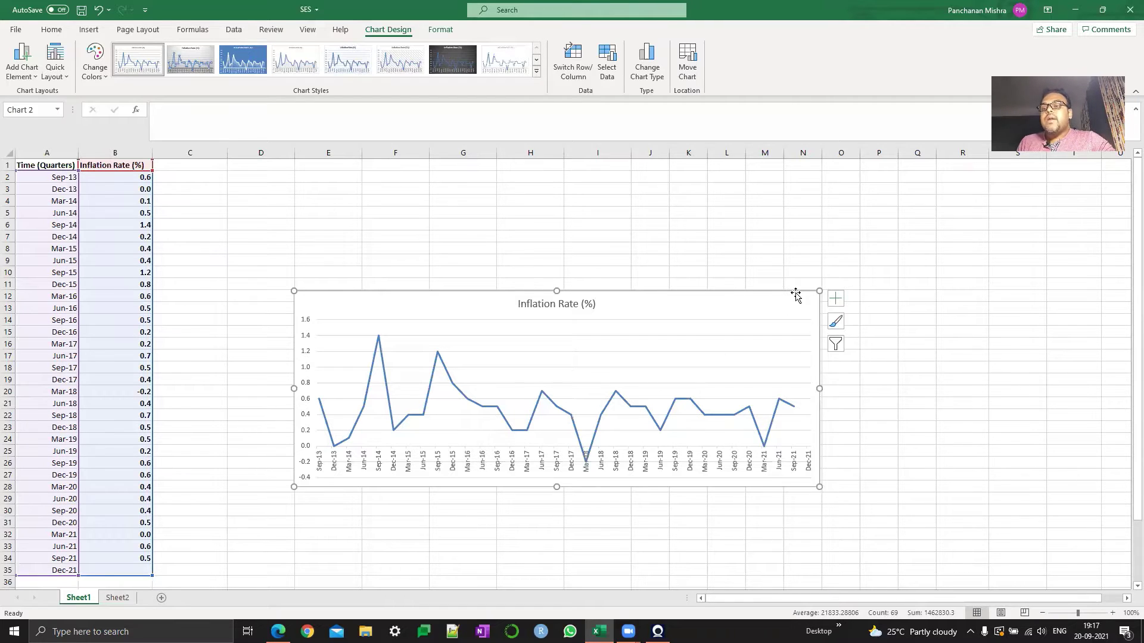
- Add a linear trendline to the Inflation Rate (%) chart
left_click(835, 299)
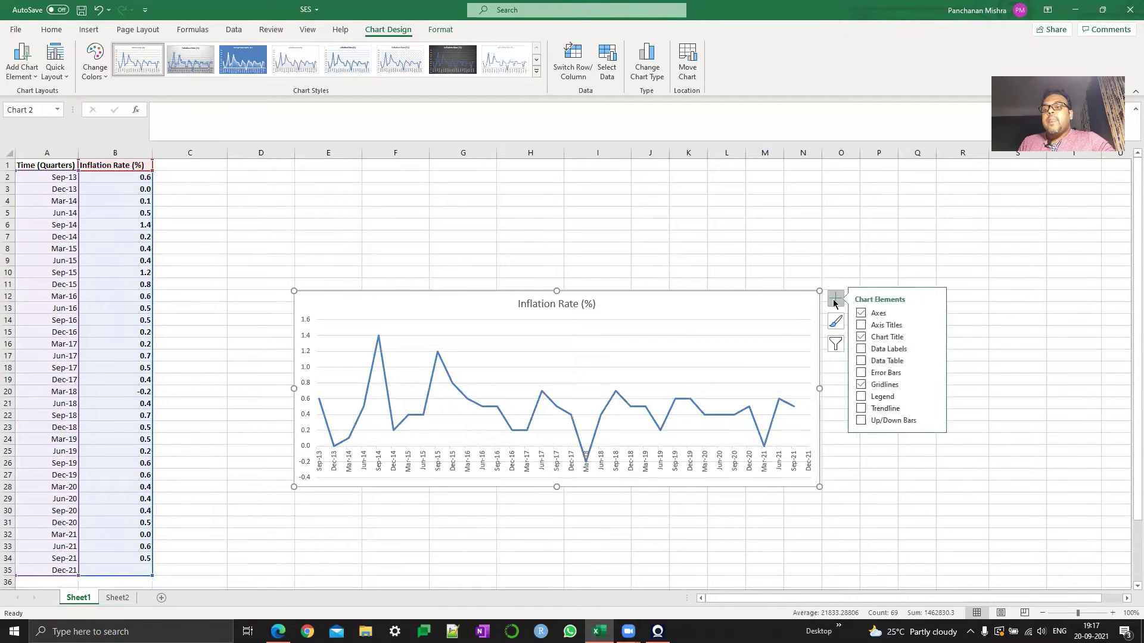
left_click(865, 410)
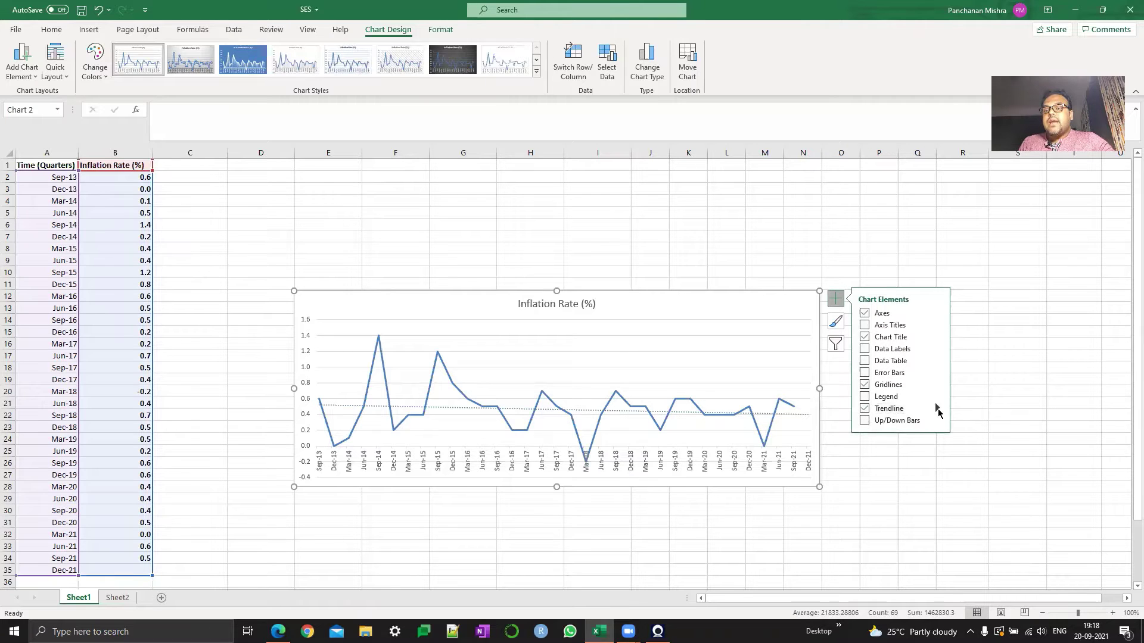
mouse_move(937, 411)
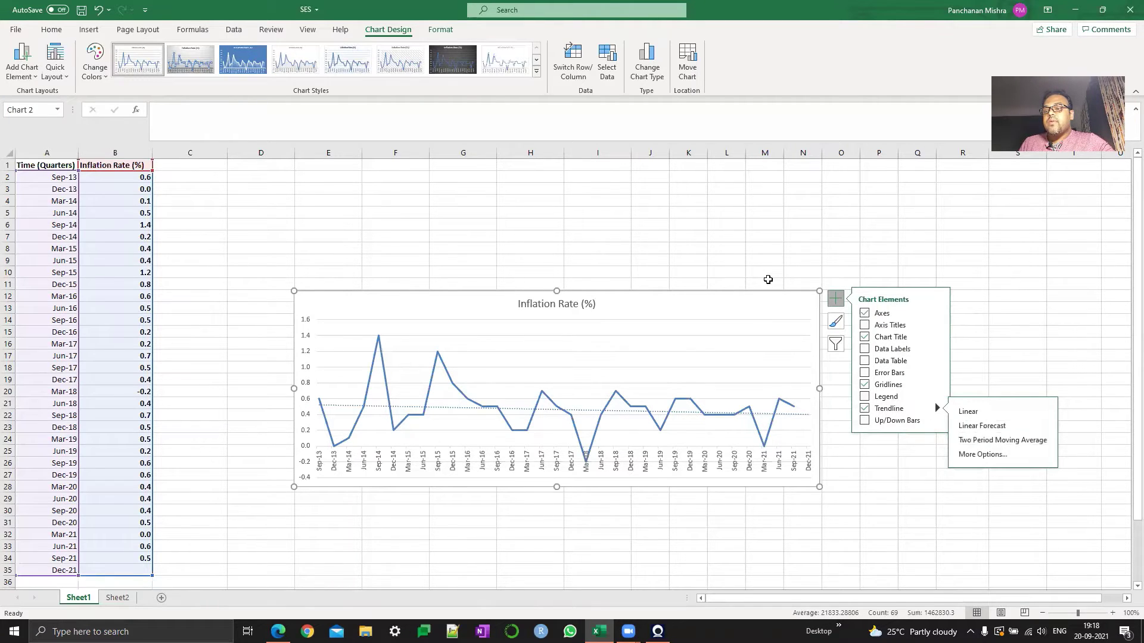
left_click(810, 334)
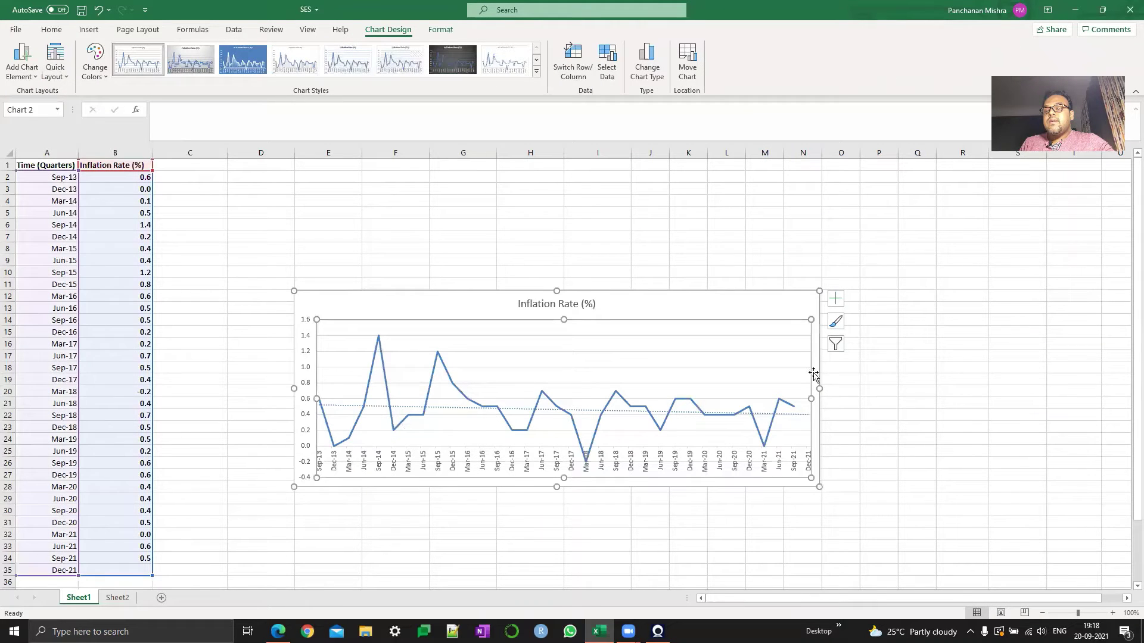
- Format the chart's trendline with a red line colour and nudge the chart slightly
left_click(801, 413)
right_click(801, 414)
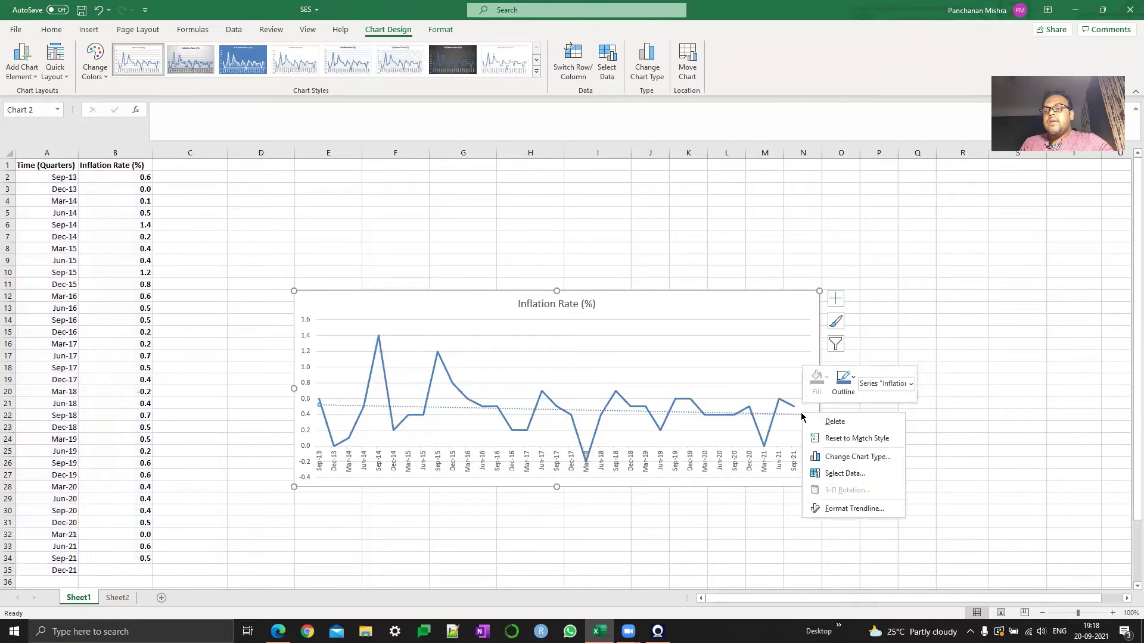
left_click(834, 510)
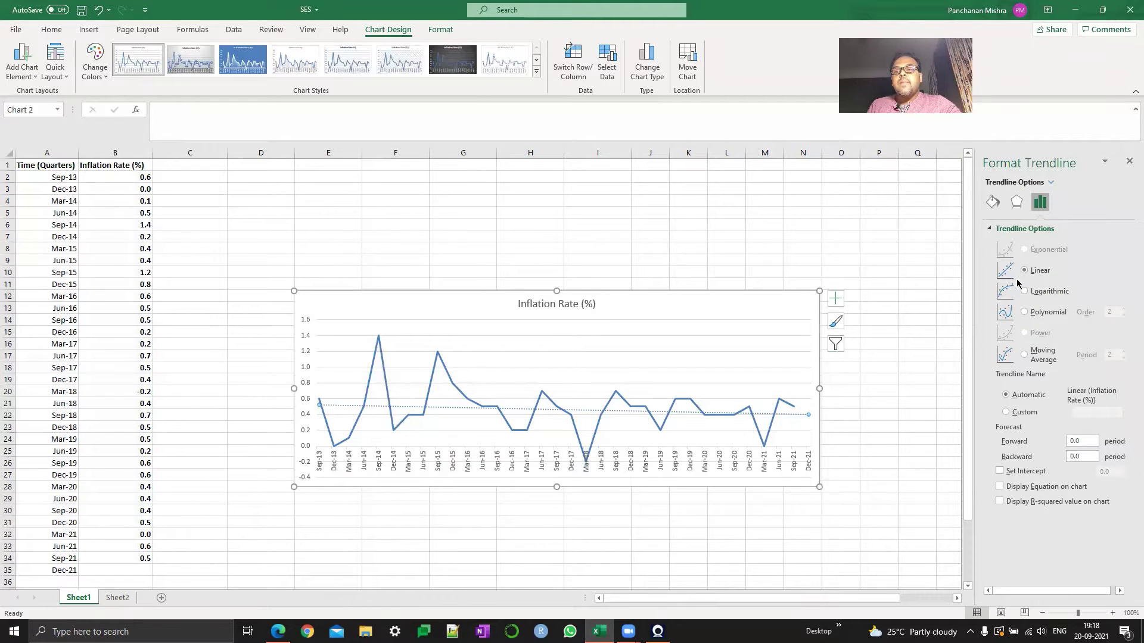
left_click(993, 202)
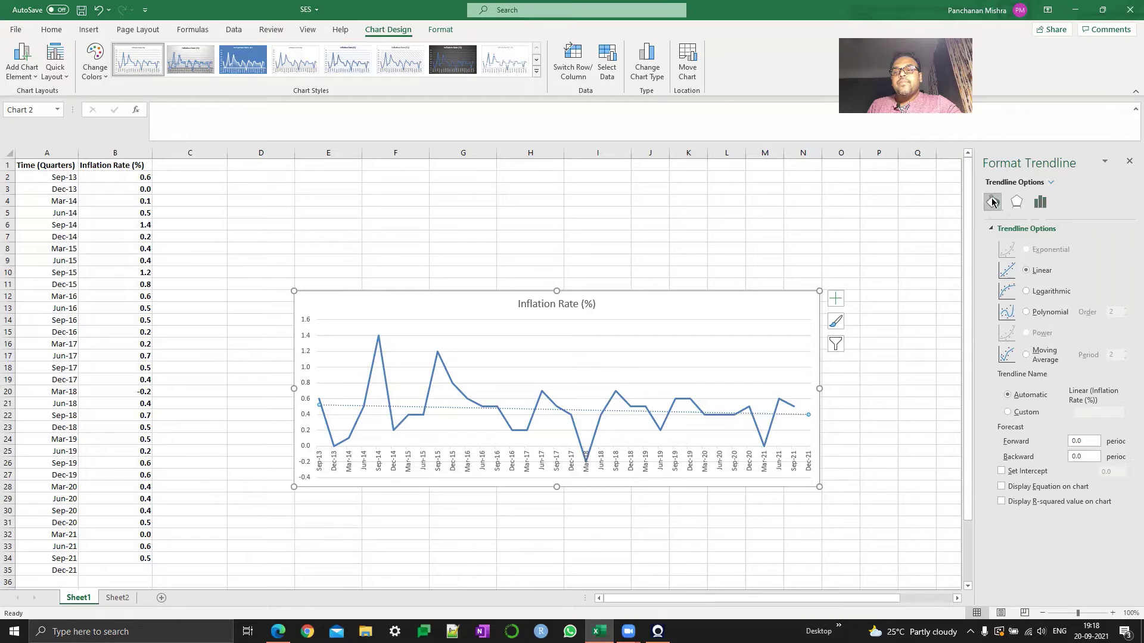
left_click(1109, 306)
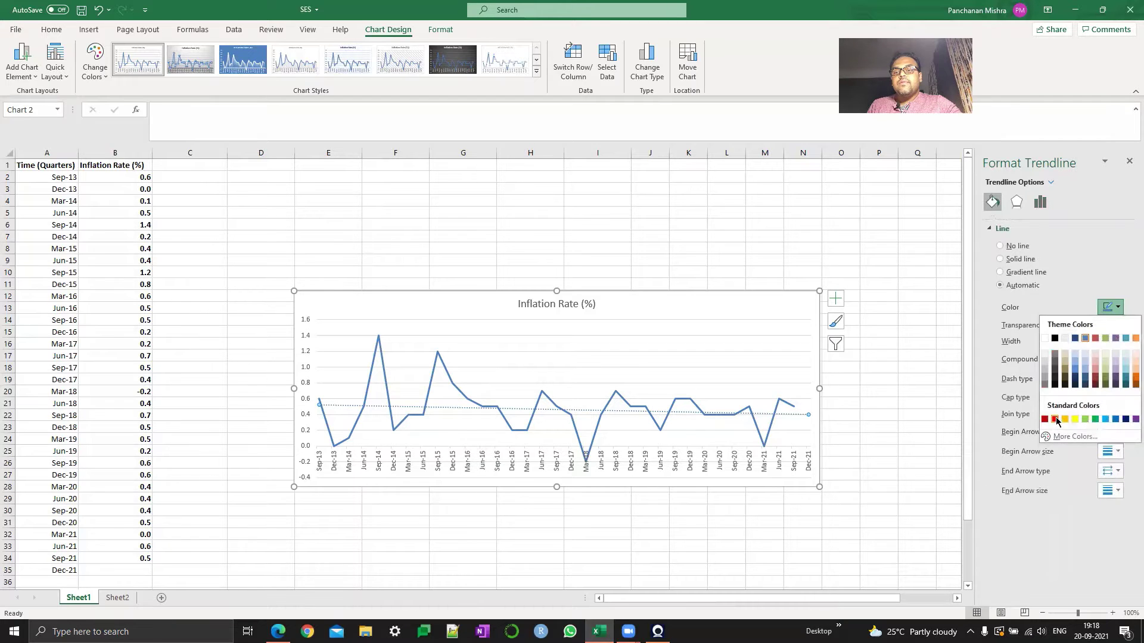
left_click(1054, 419)
left_click(1129, 161)
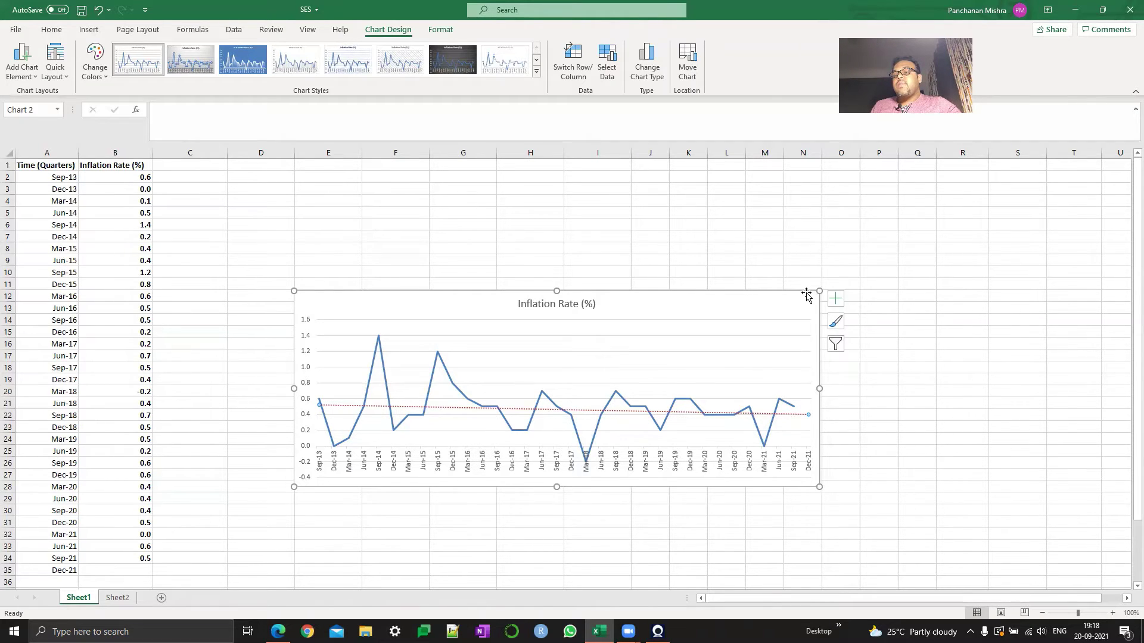
left_click_drag(806, 294, 809, 294)
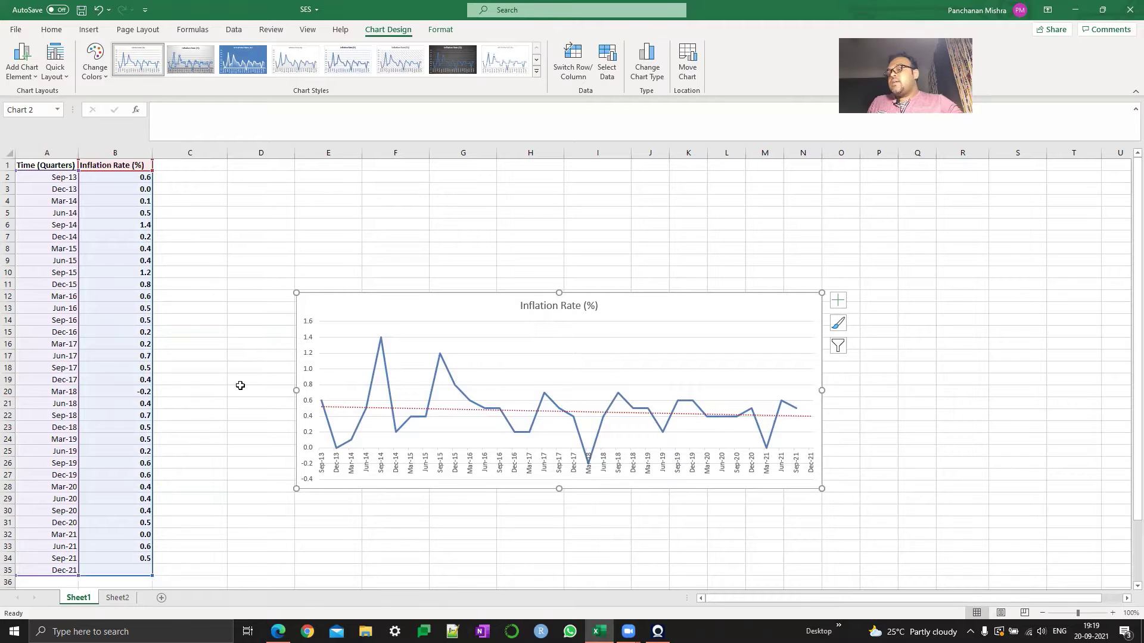
- On Sheet2, enter Alpha in F22 and Smoothing parameter in F23 beneath the SES formula
left_click(118, 601)
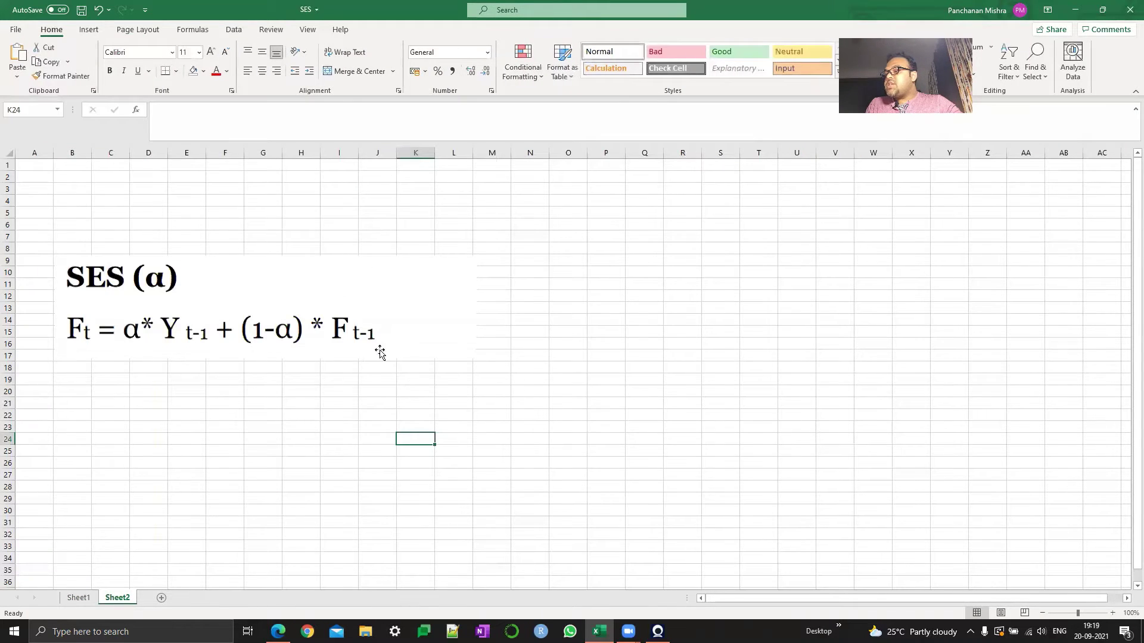
left_click(420, 287)
left_click(231, 418)
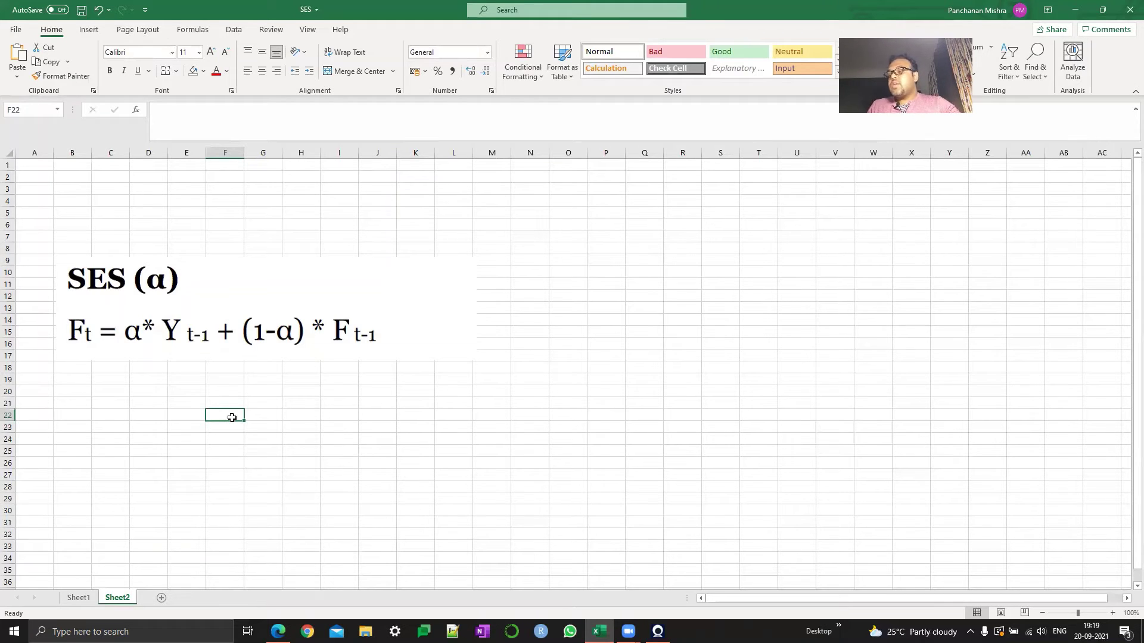
type("Alpha")
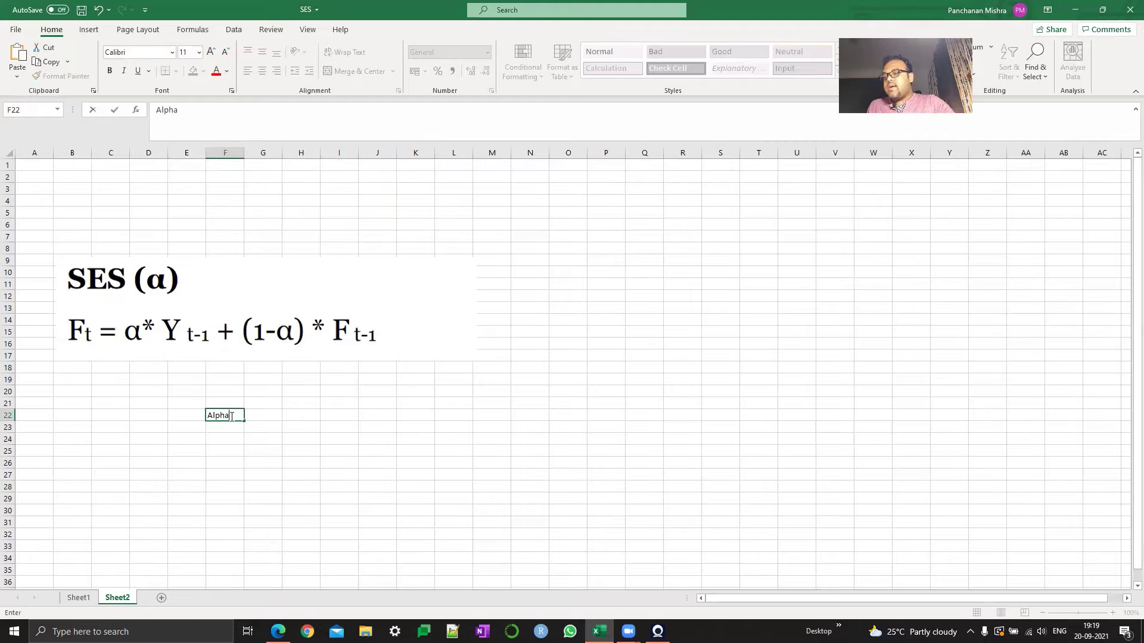
key("Return")
type("Smo")
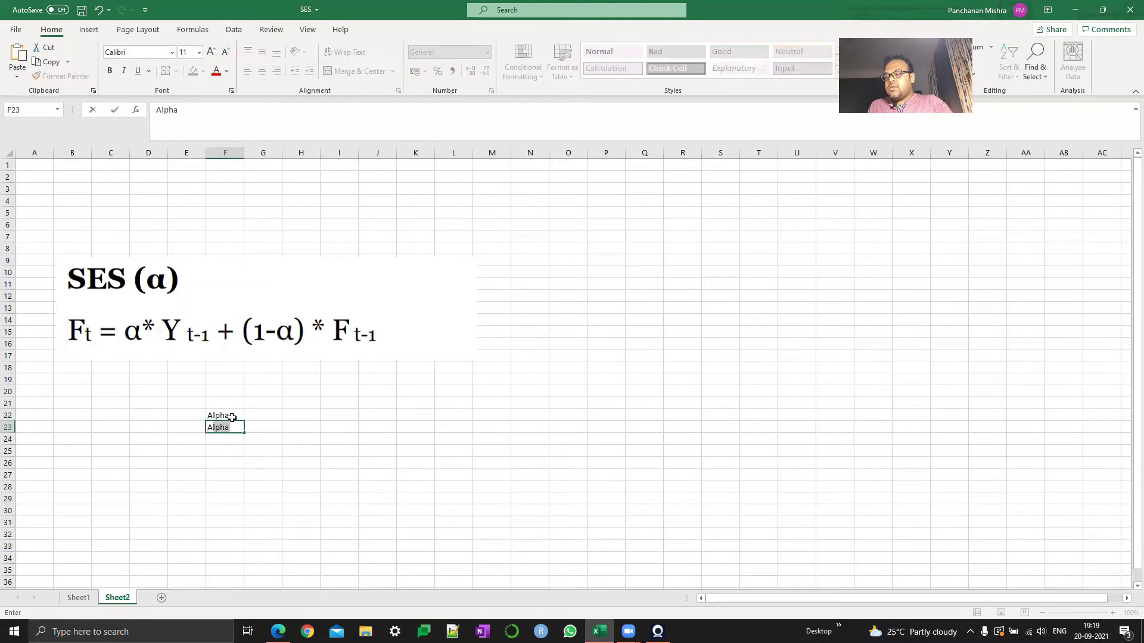
type("o")
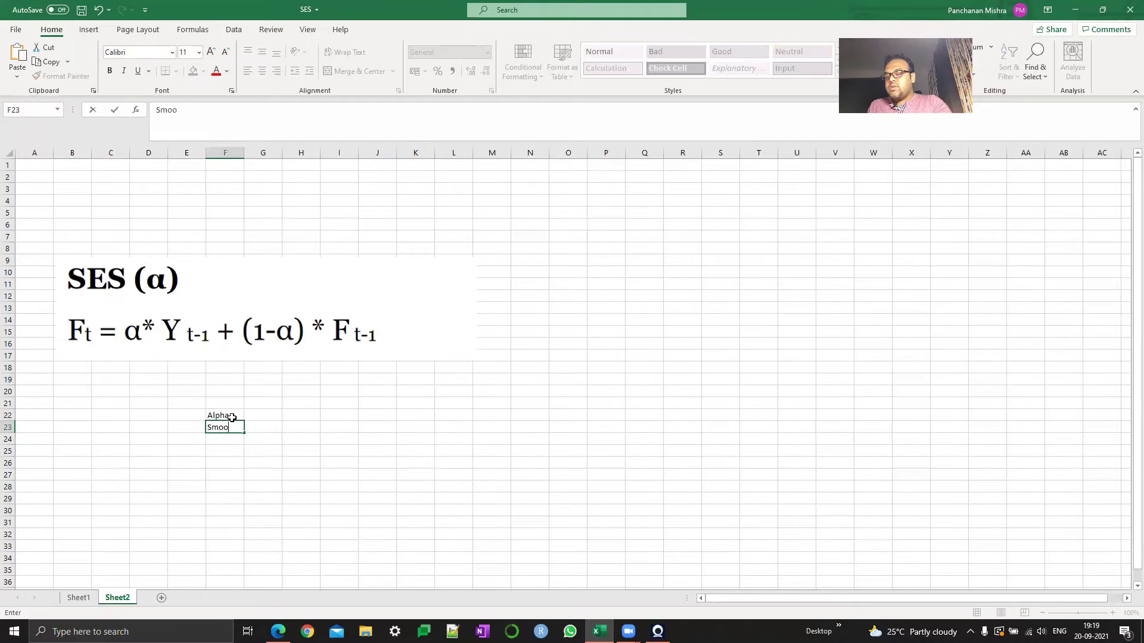
type("thing para")
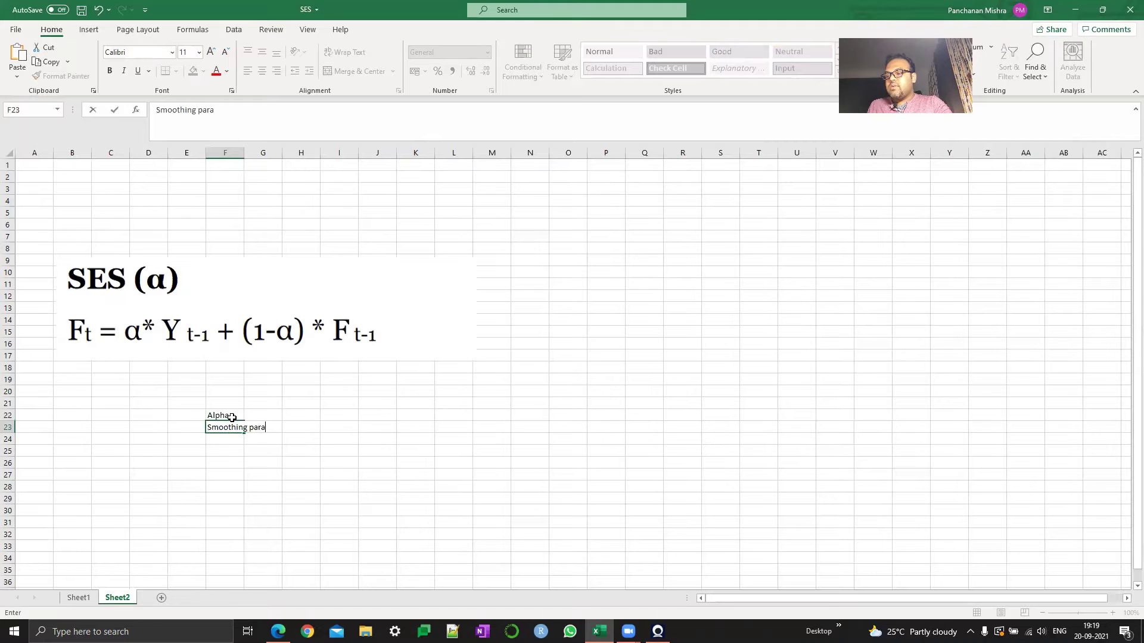
type("meter")
key("Return")
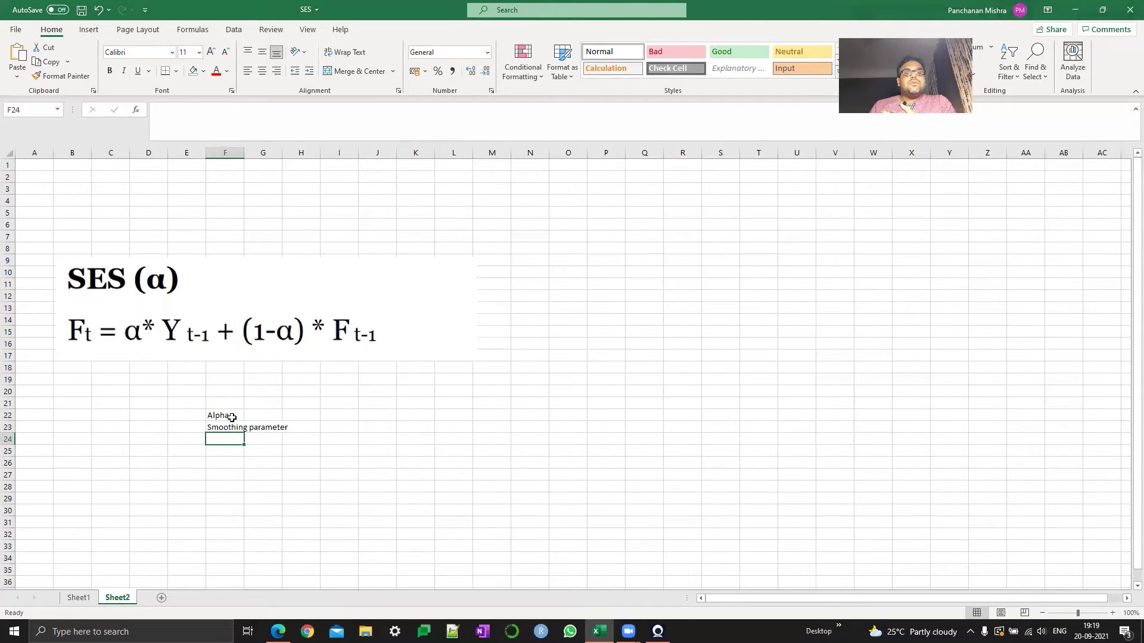
- Add a symbol legend in F25:G26 with Y as Observation and F as Forecast
key("Return")
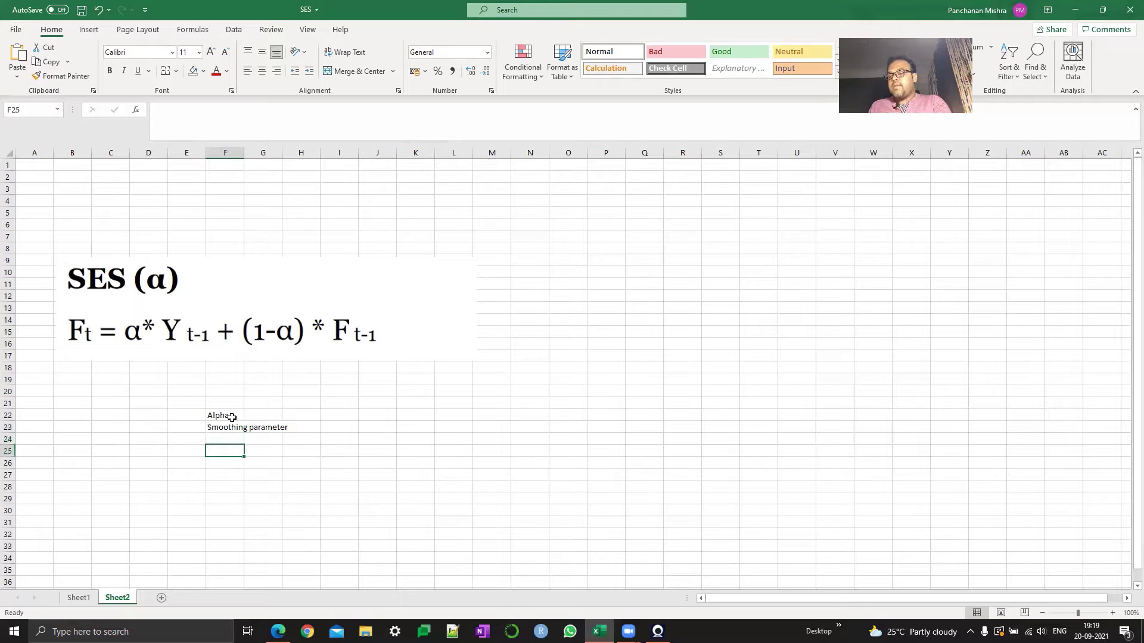
type("Y")
key("Tab")
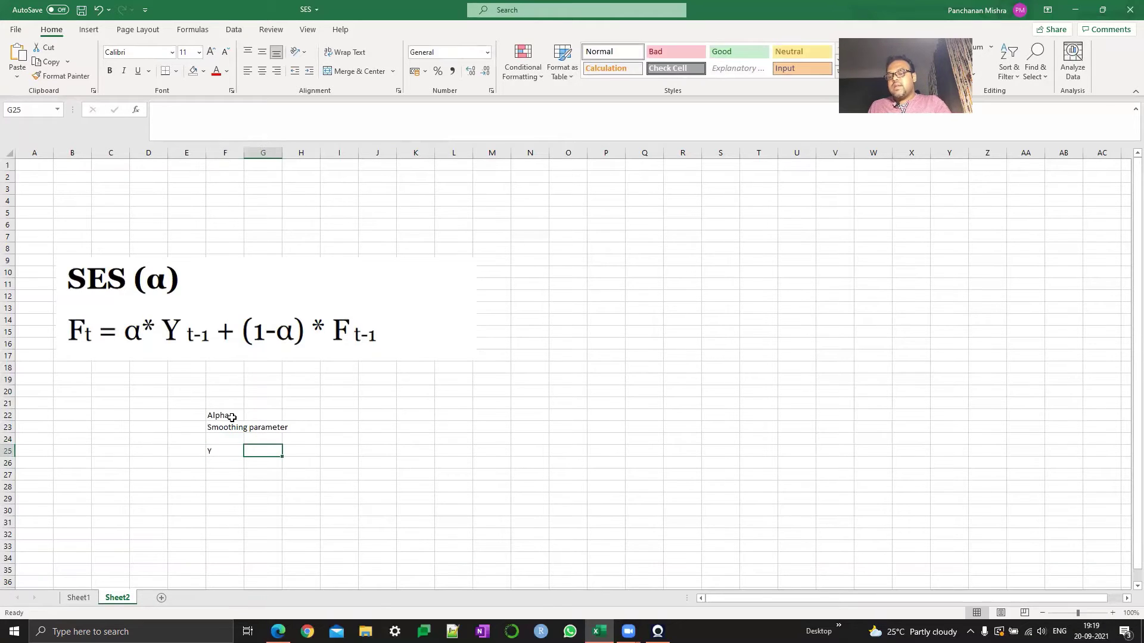
type("Observation")
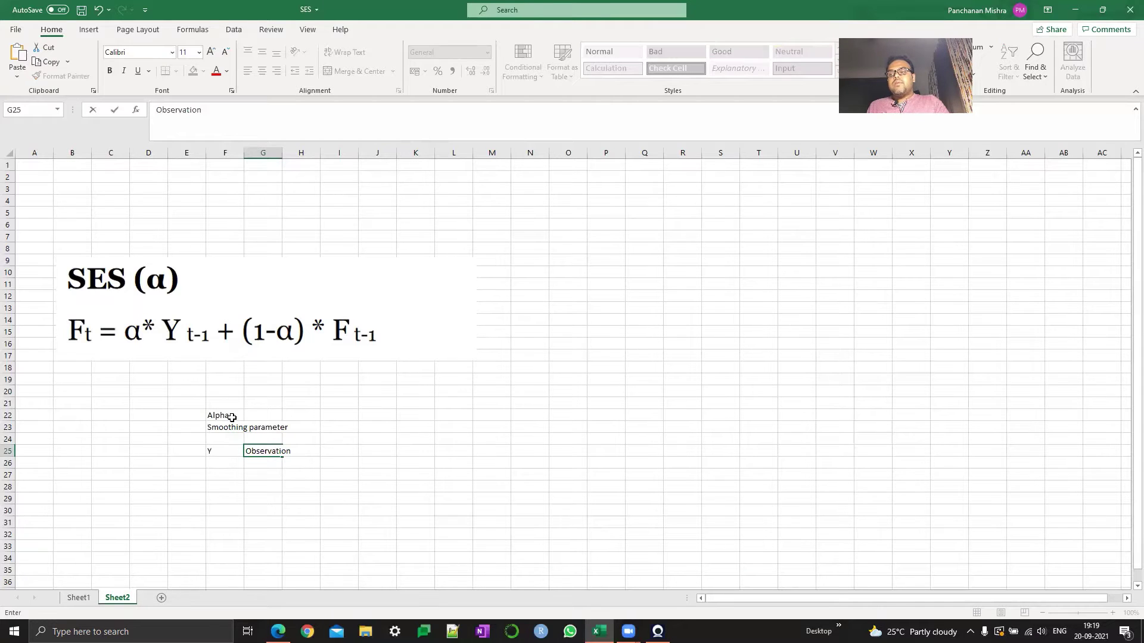
key("Return")
type("F")
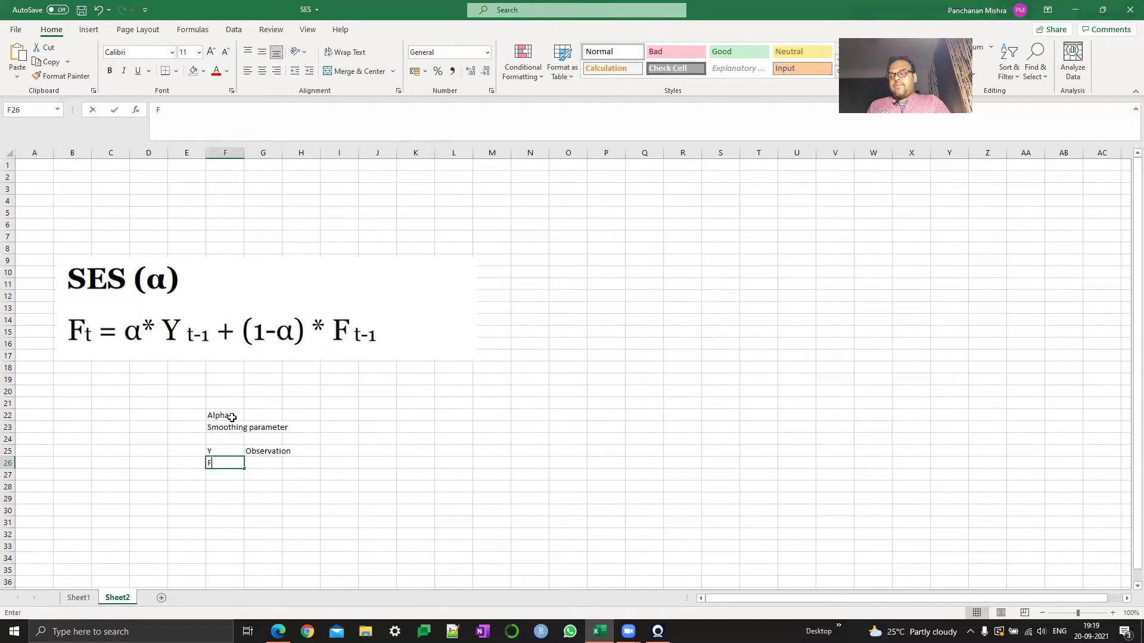
key("Tab")
type("Forecast")
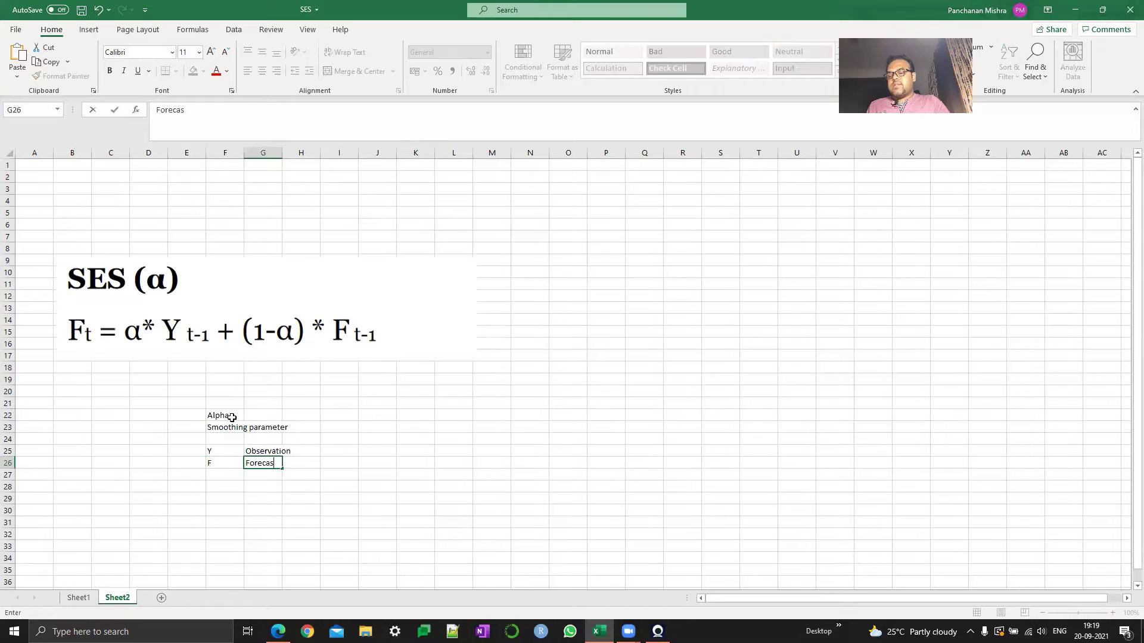
key("Return")
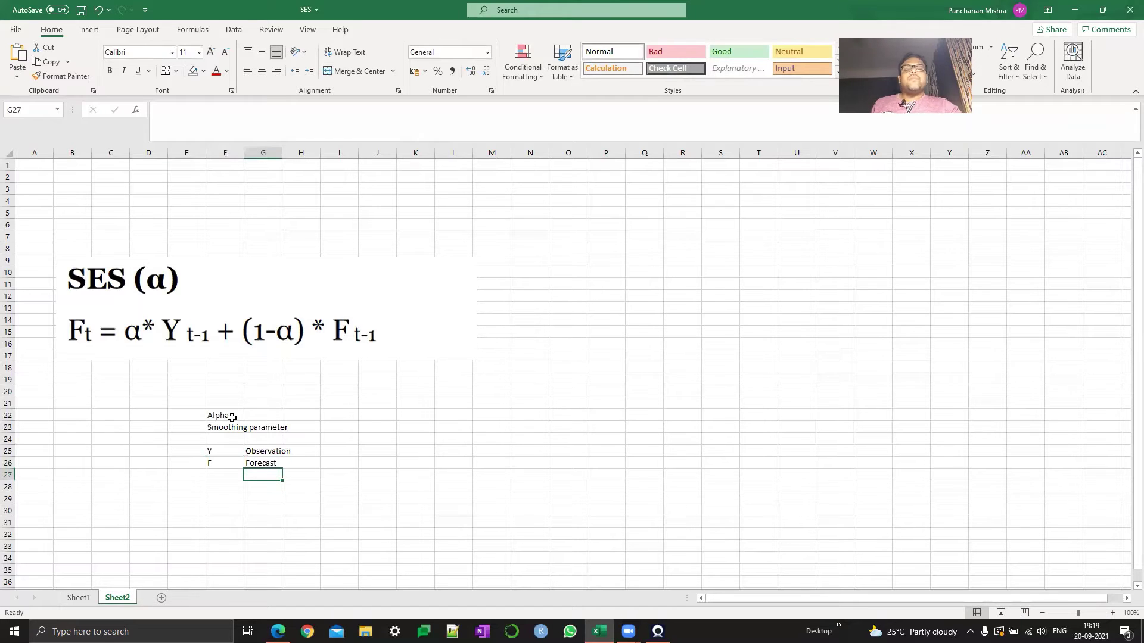
- On Sheet1, add the column header Forecast (F) in C1 next to the inflation rates
left_click(82, 597)
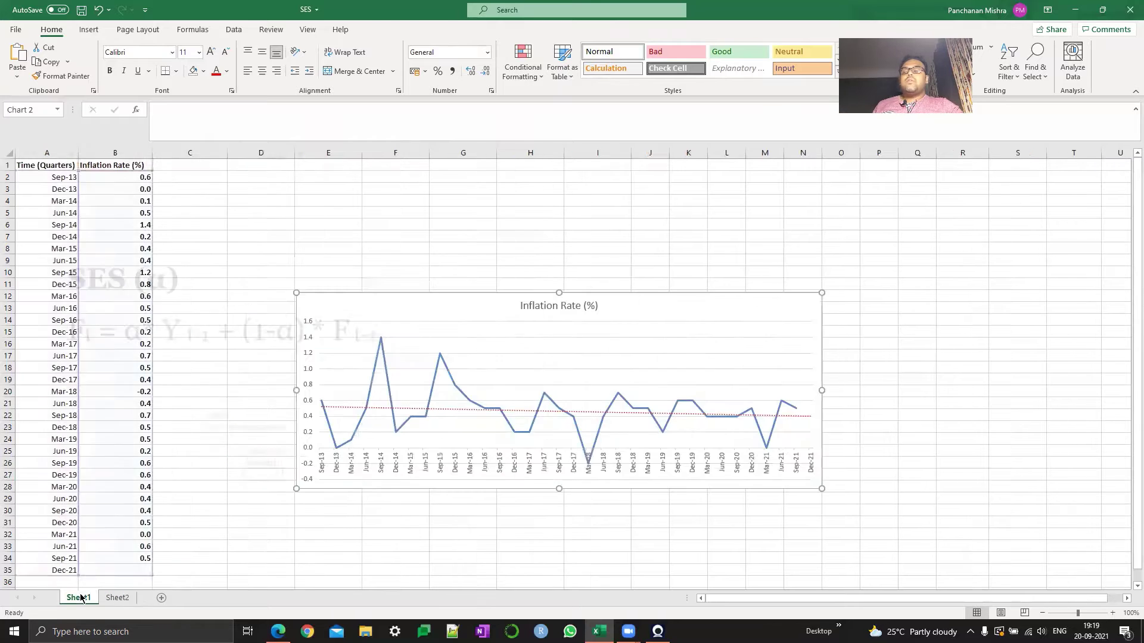
left_click(188, 162)
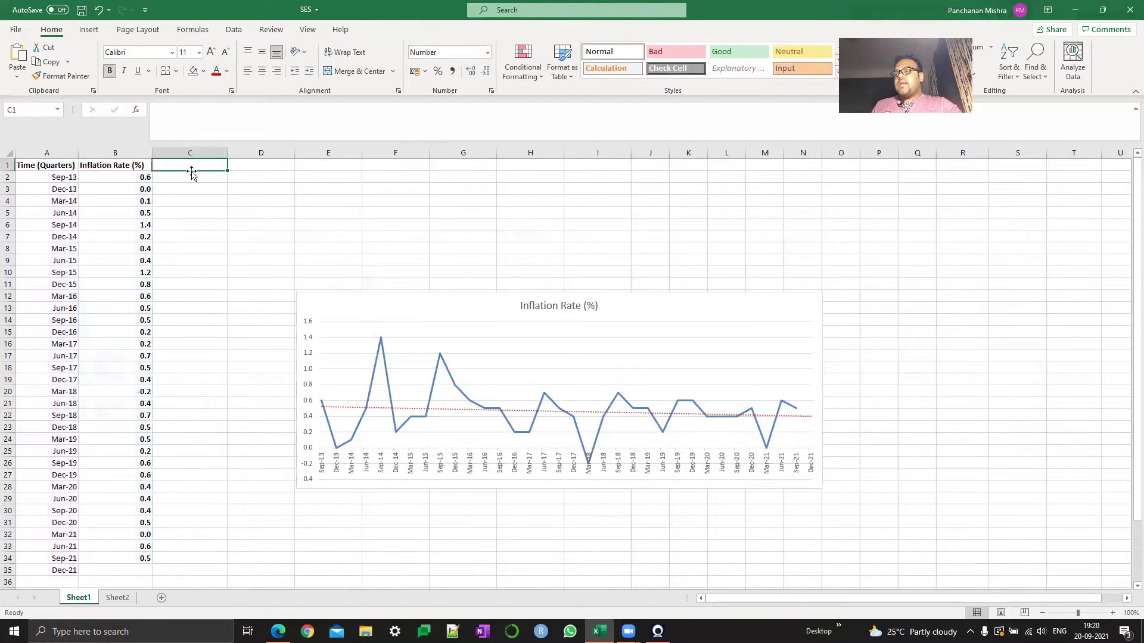
key("Left")
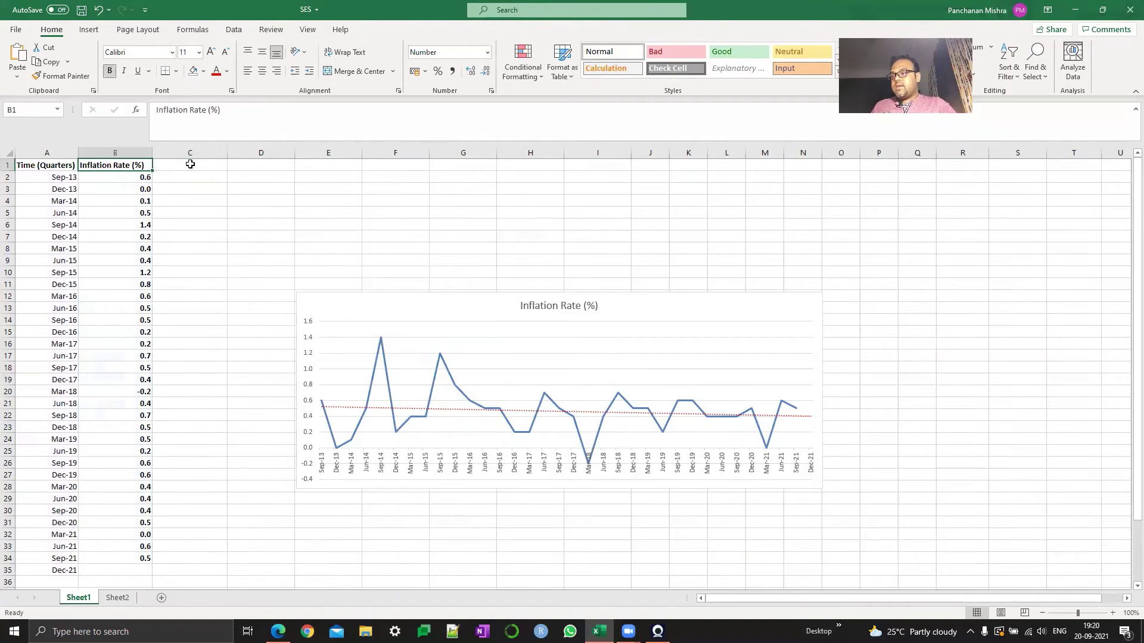
key("Right")
type("Forecast")
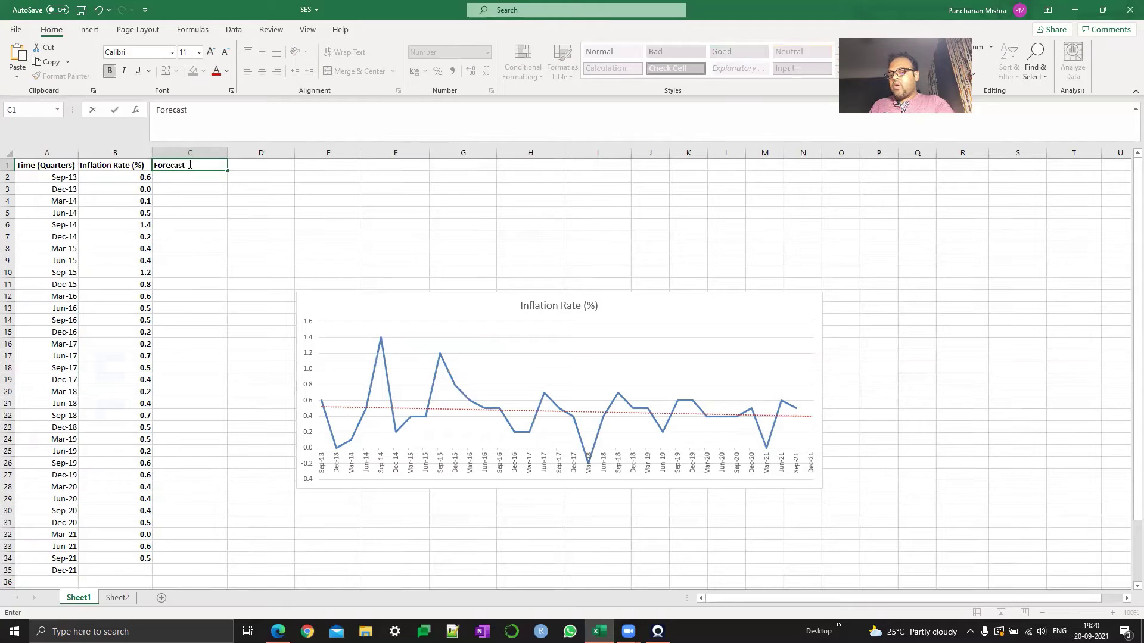
type(" (F)")
key("Return")
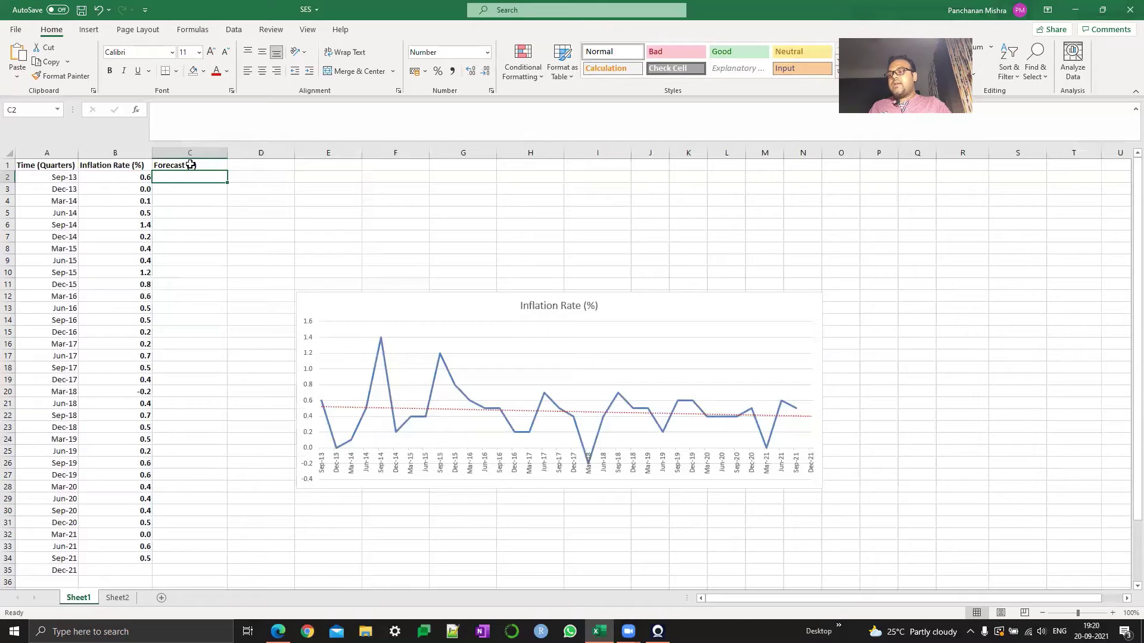
- Enter the label Alpha in E1 above the chart
key("Right")
key("Right")
key("Up")
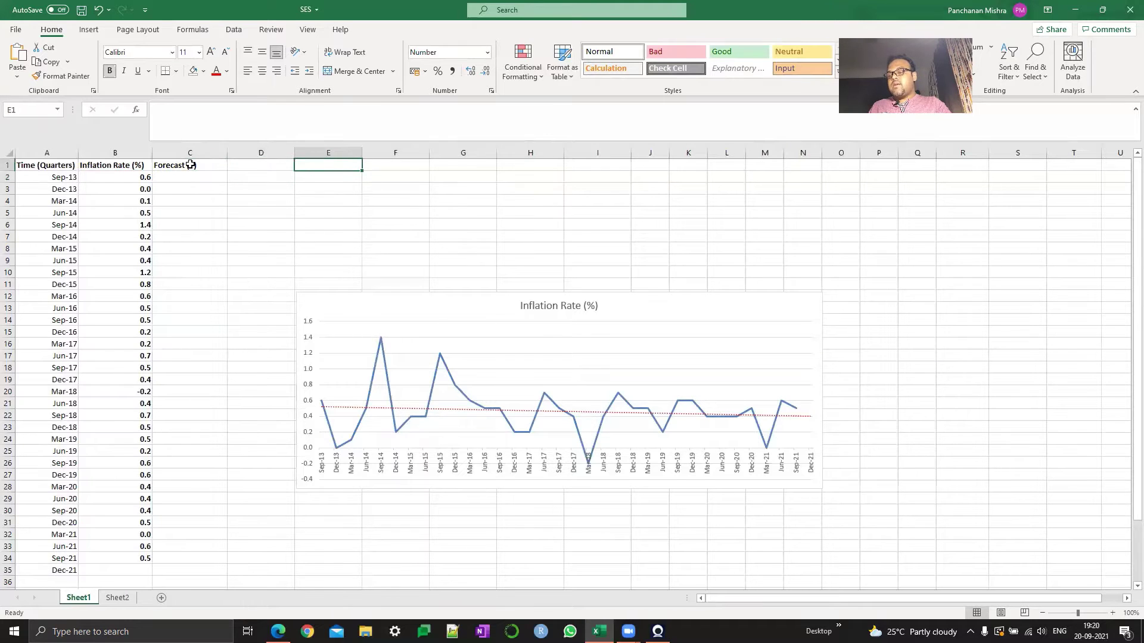
type("Alpha")
key("Tab")
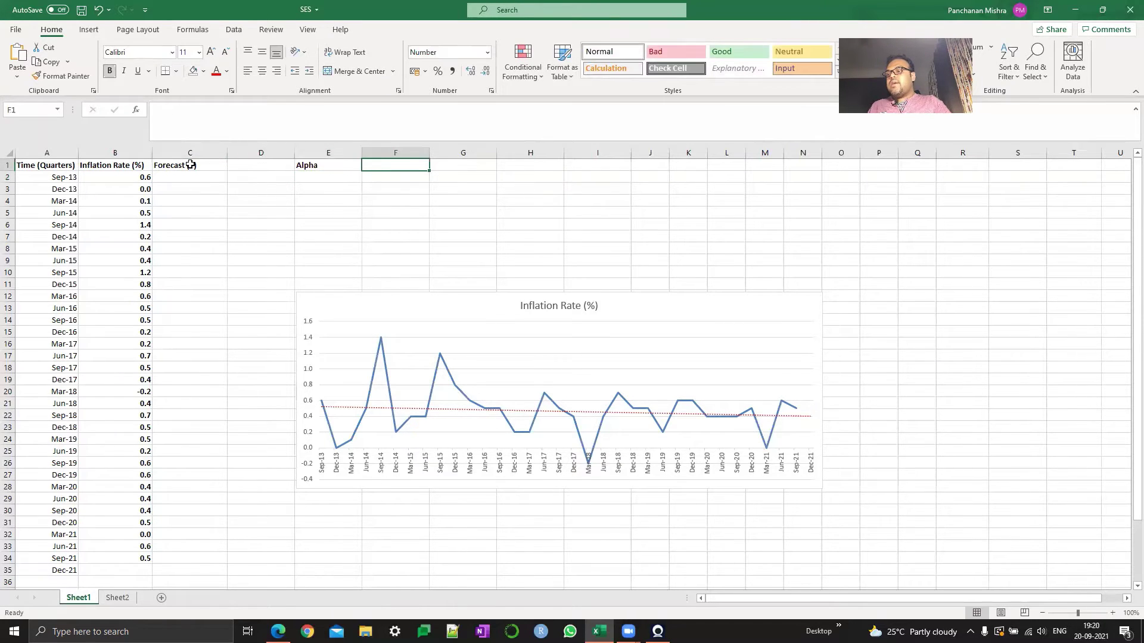
- Apply a thick outside border around the Alpha label and its empty value cell, E1:F1
key("Left")
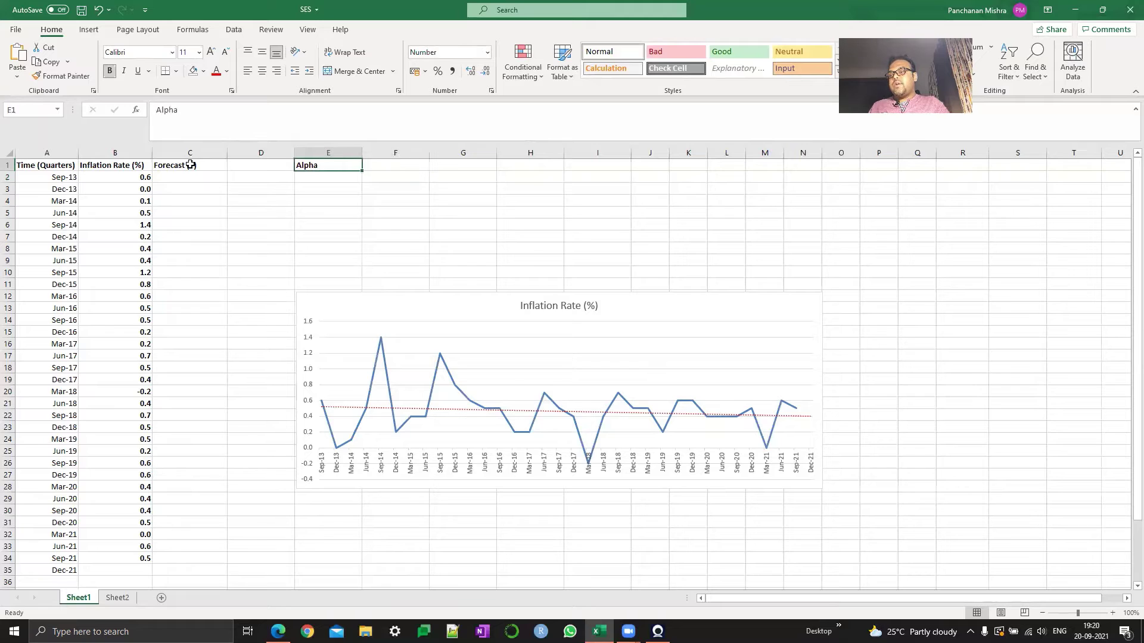
key("shift+Right")
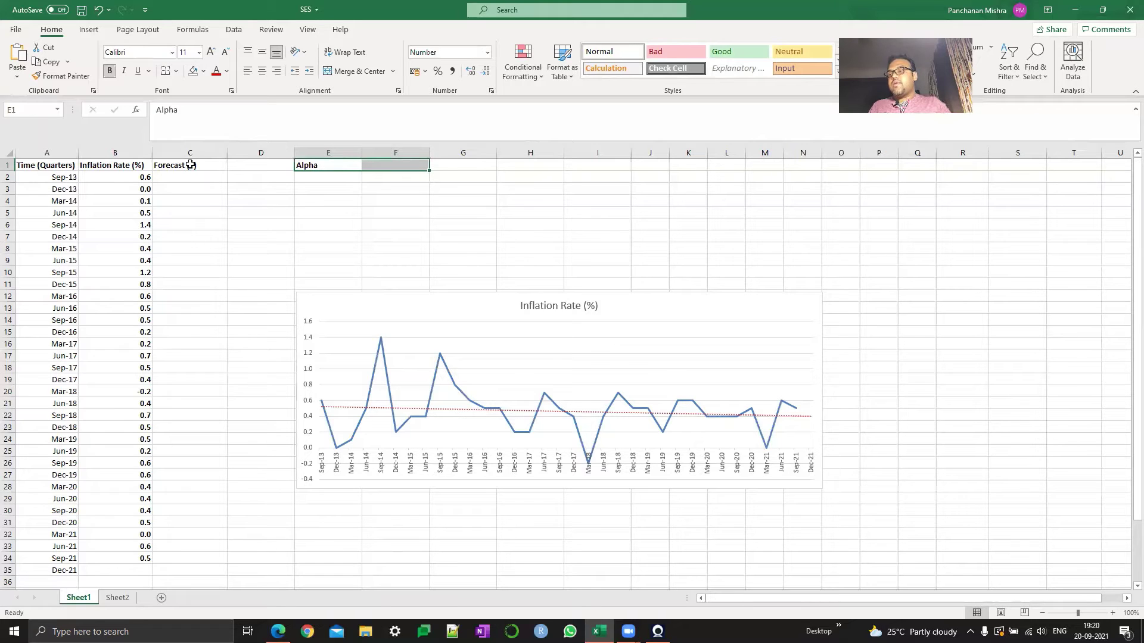
left_click(176, 71)
left_click(188, 225)
left_click(347, 198)
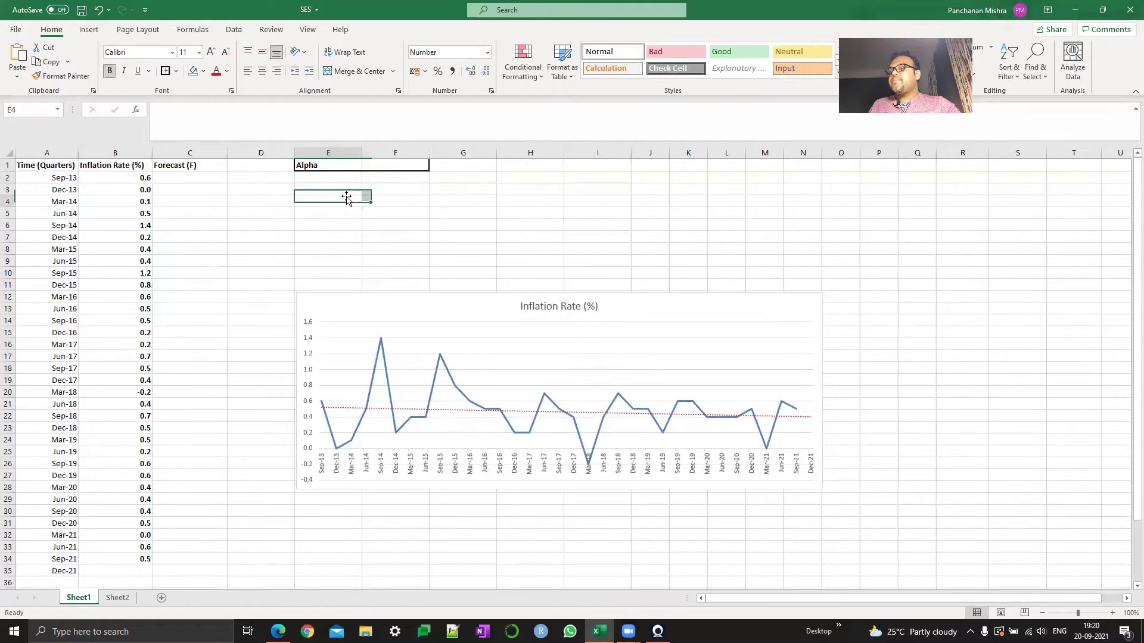
- Set the first forecast in C2 equal to the Sep-13 inflation rate with the formula =B2
left_click(400, 165)
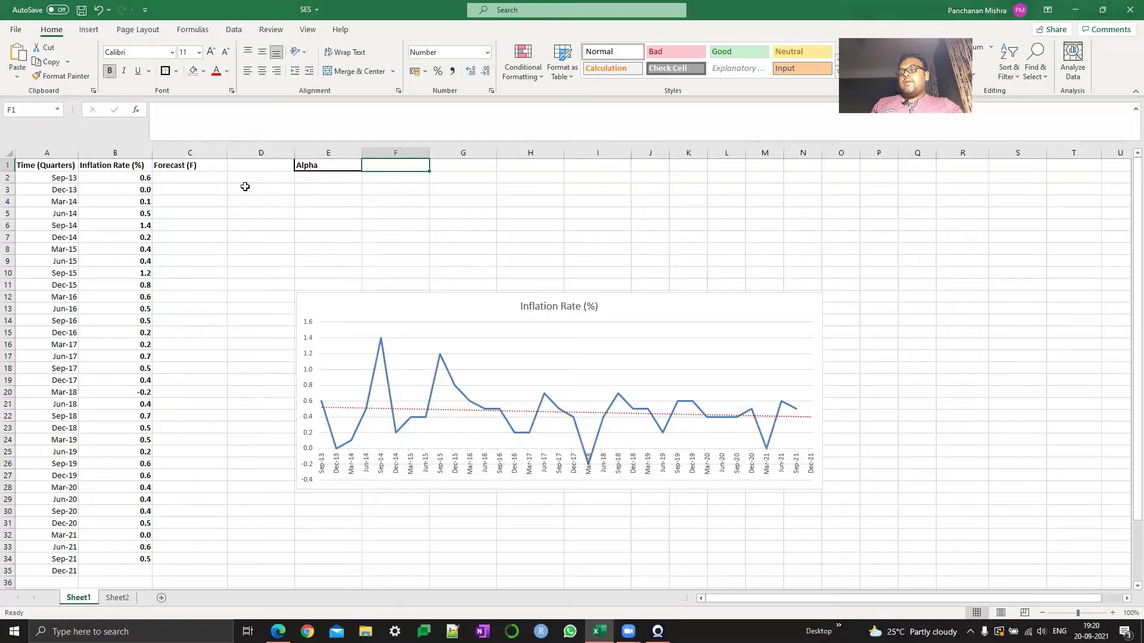
left_click(202, 178)
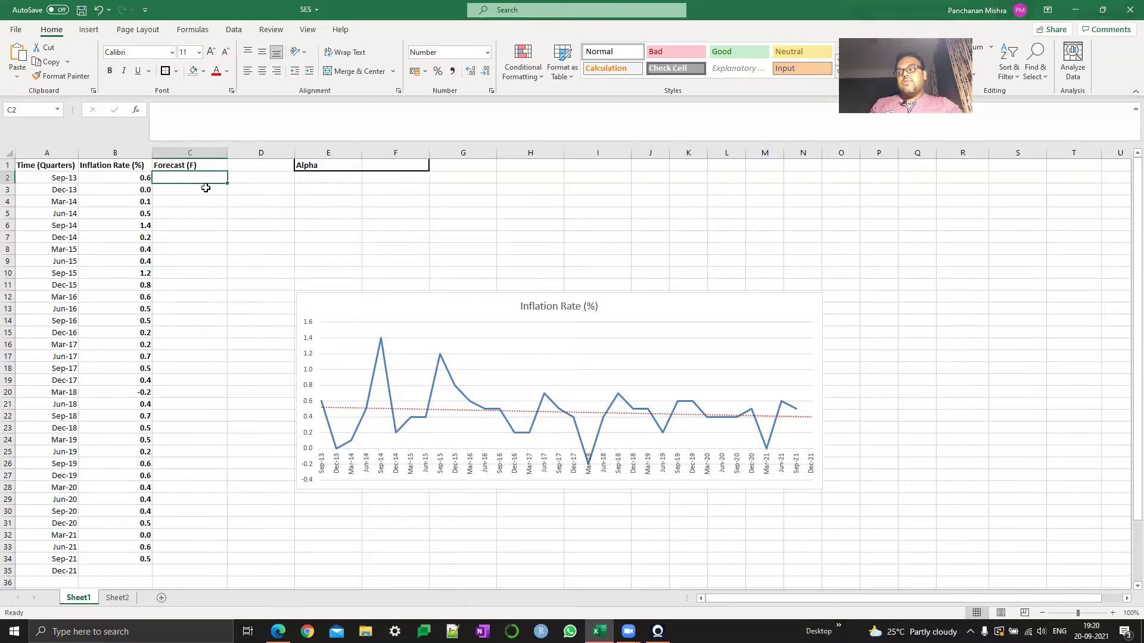
left_click(204, 188)
left_click(375, 164)
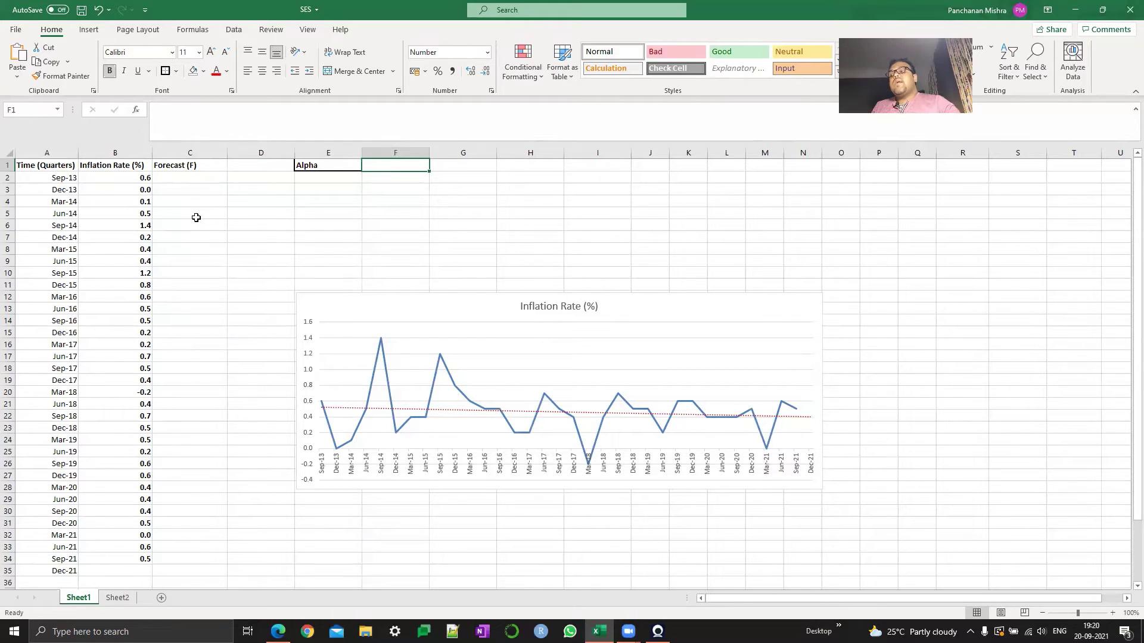
left_click(198, 178)
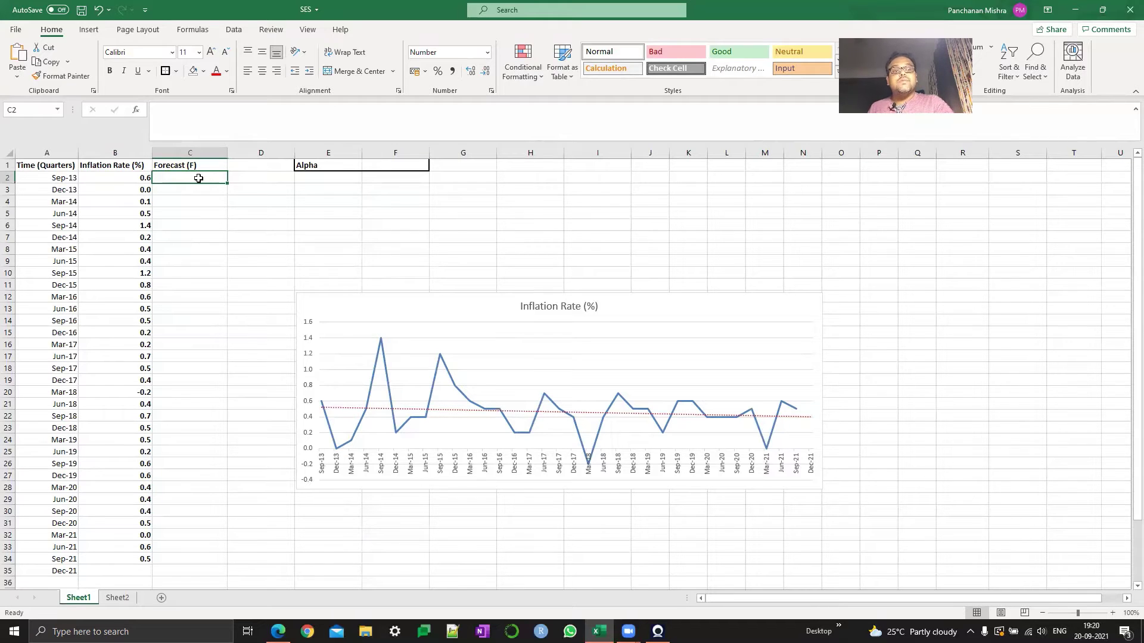
type("=")
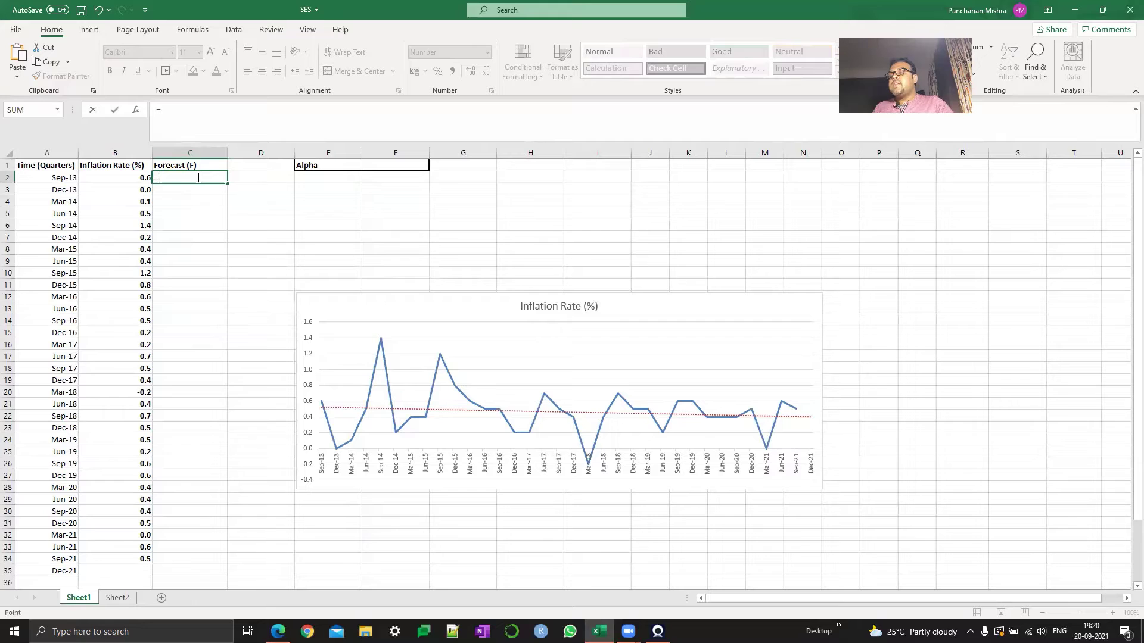
key("Left")
key("Return")
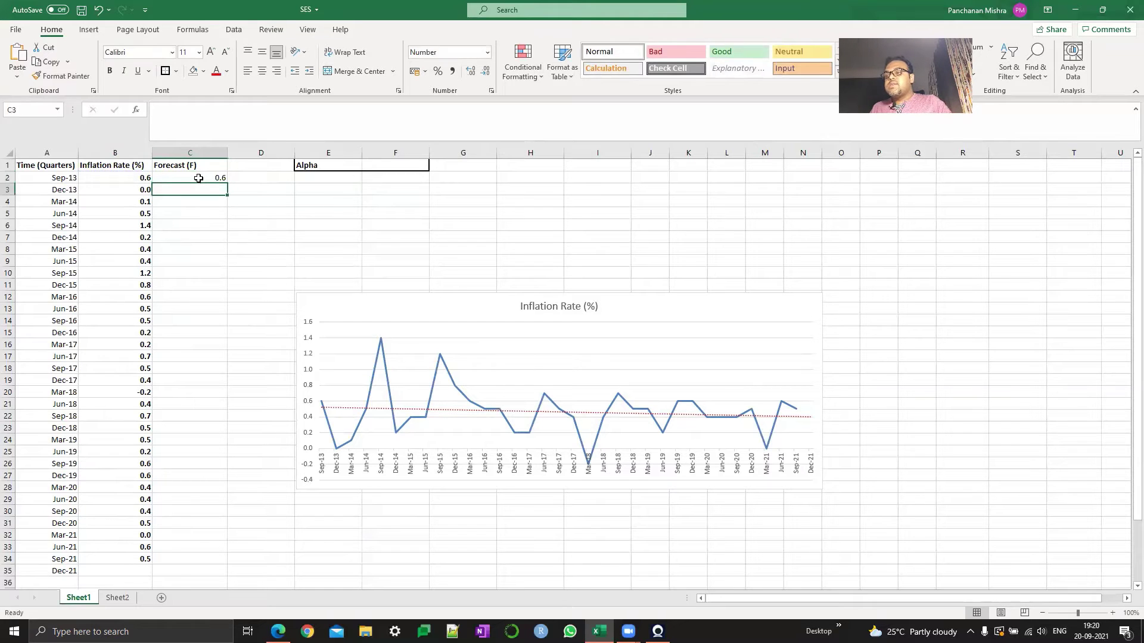
- Compare the Sep-13 forecast in C2 with its quarter in A2 and its inflation rate in B2
left_click(198, 178)
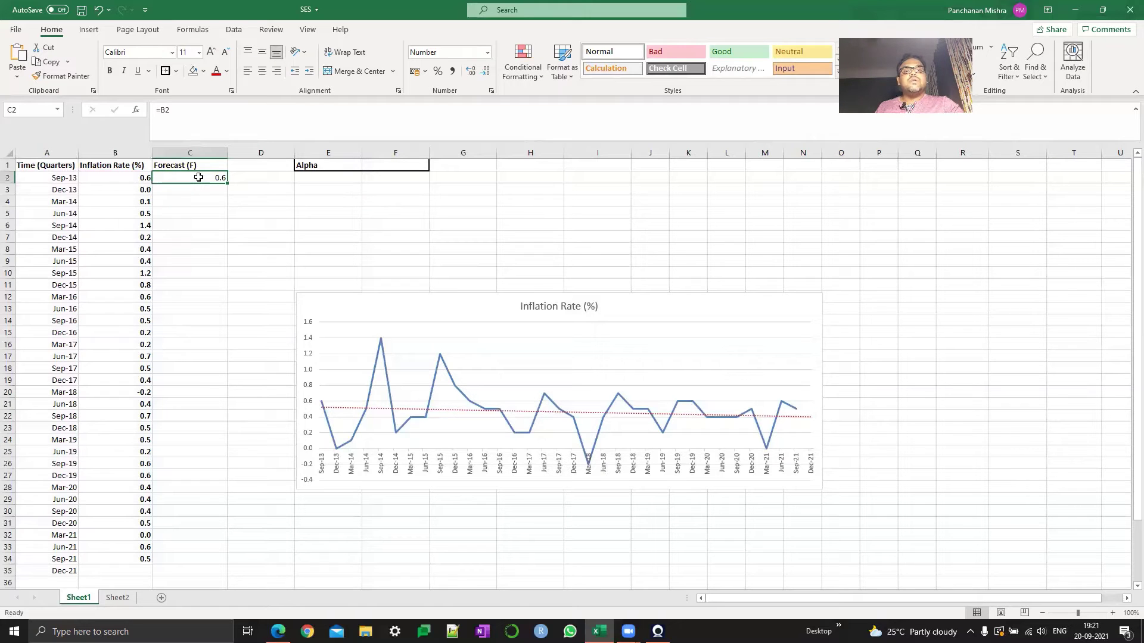
left_click(133, 181)
left_click(173, 178)
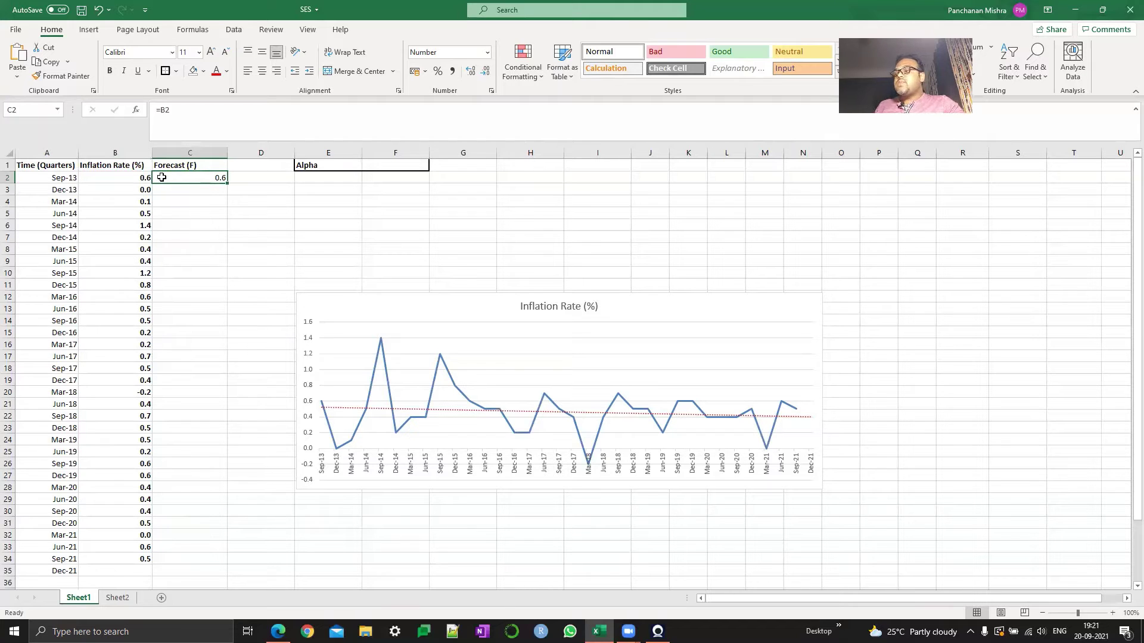
left_click(57, 179)
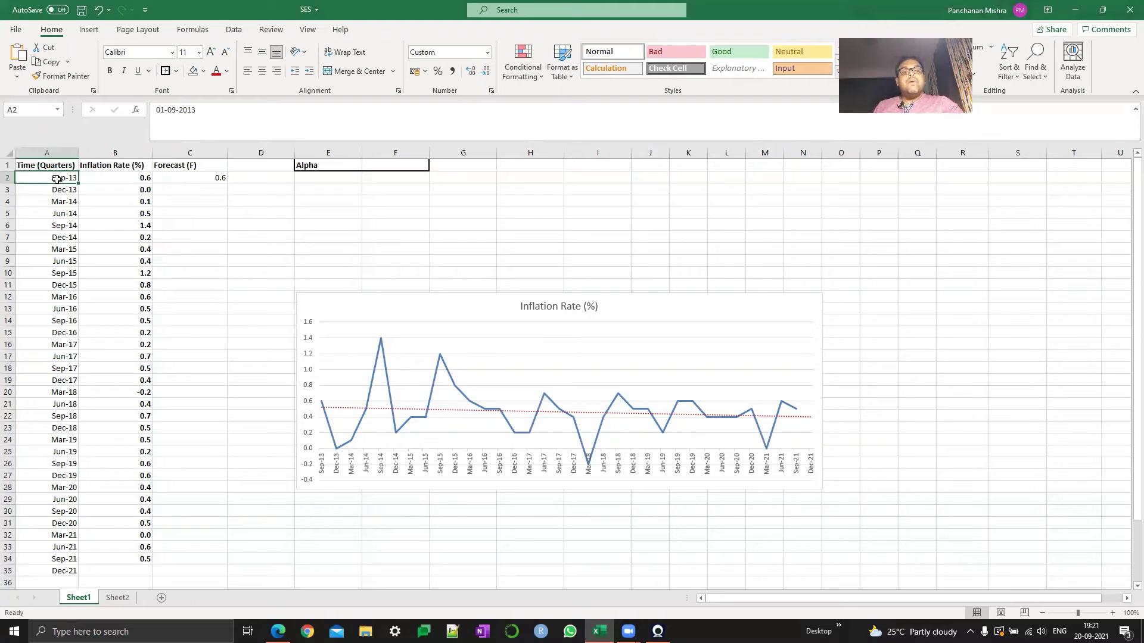
left_click(176, 178)
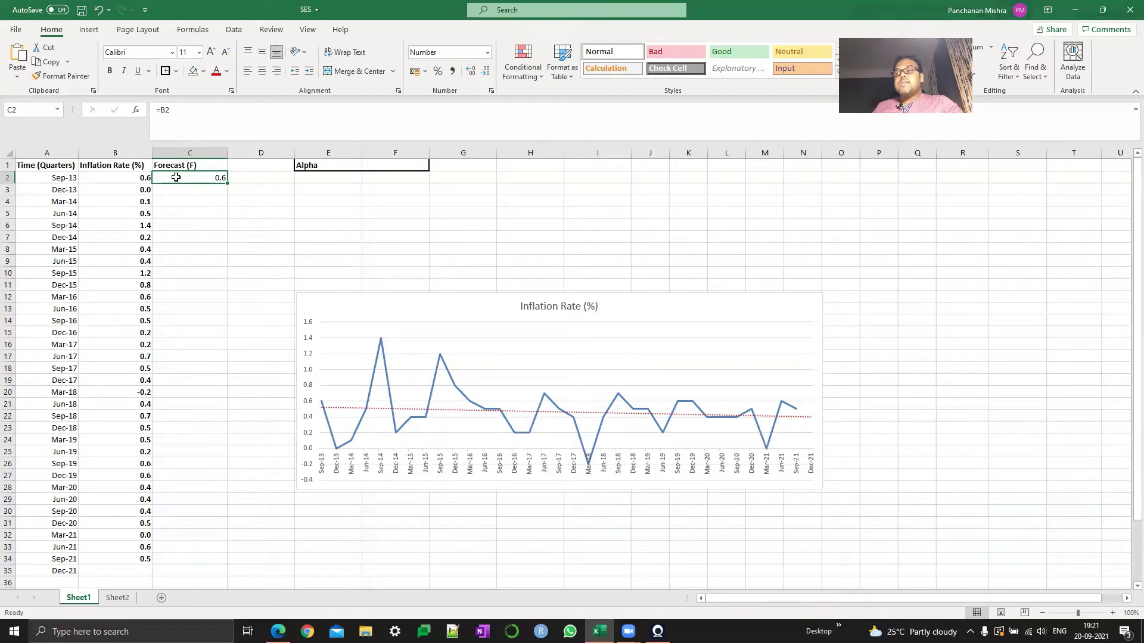
left_click(132, 178)
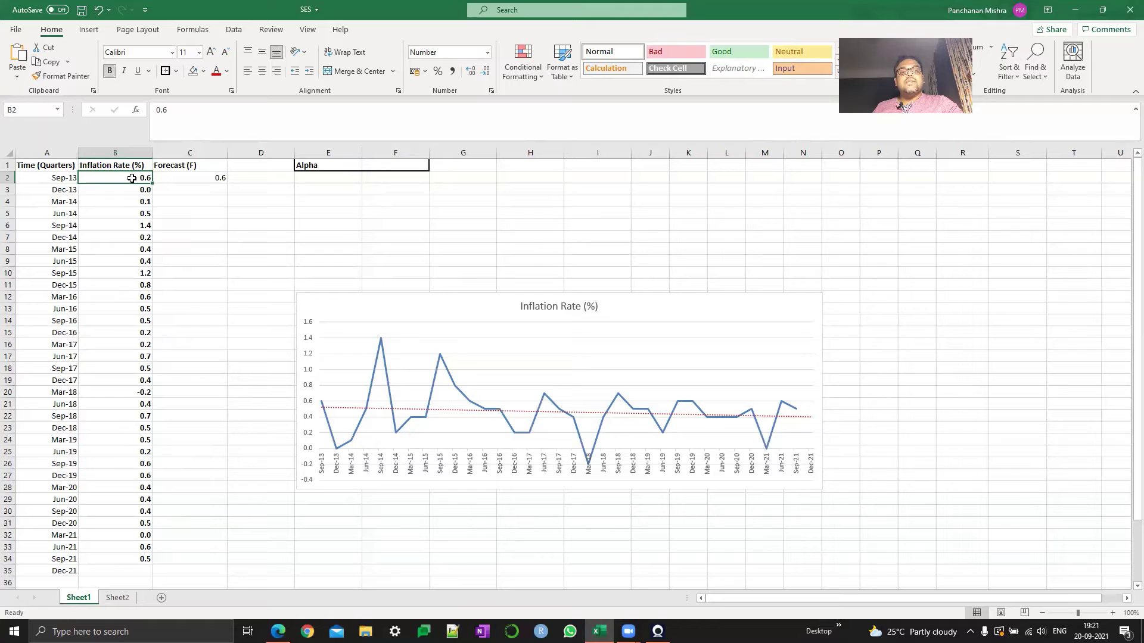
left_click(183, 191)
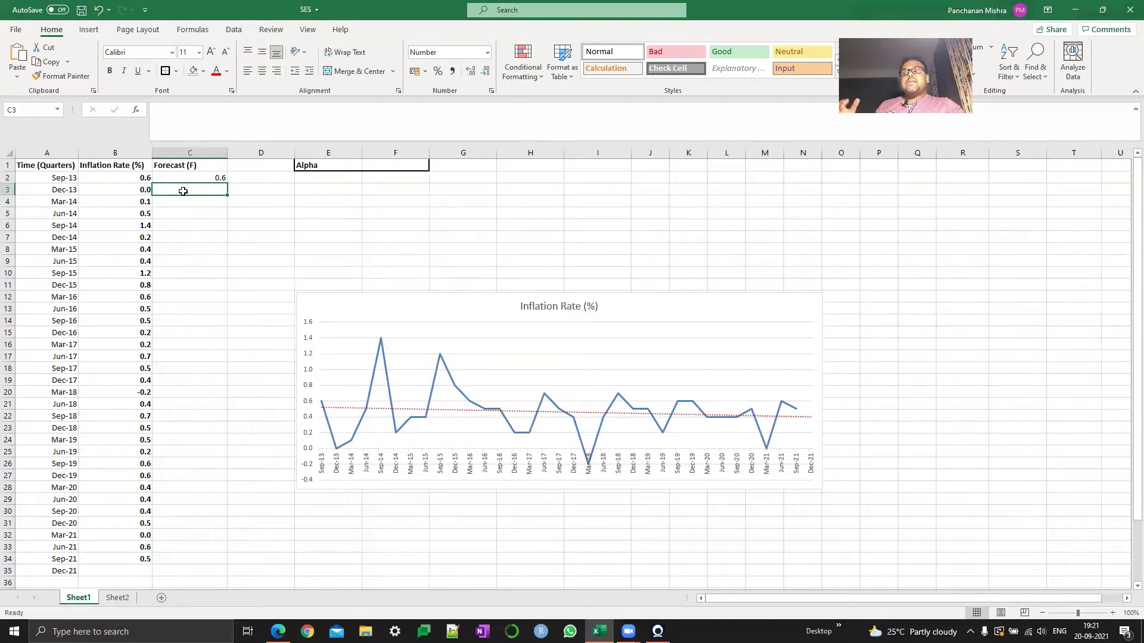
- Enter the exponential smoothing formula =(F1*B2)+((1-F1)*C2) in C3 as the Dec-13 forecast
left_click(64, 192)
left_click(182, 190)
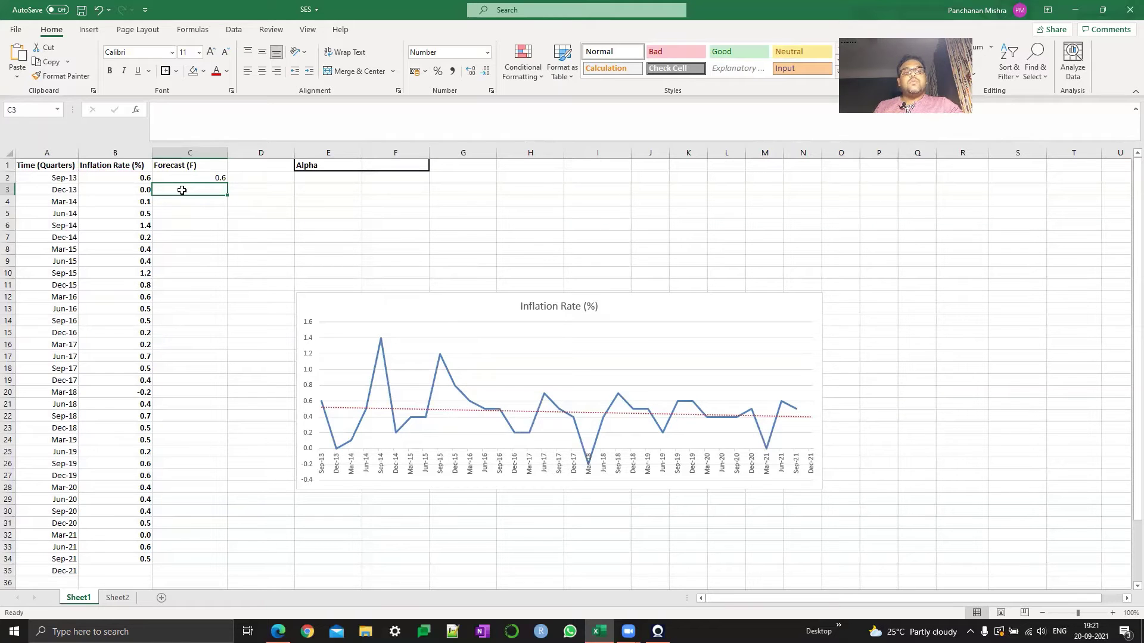
type("=")
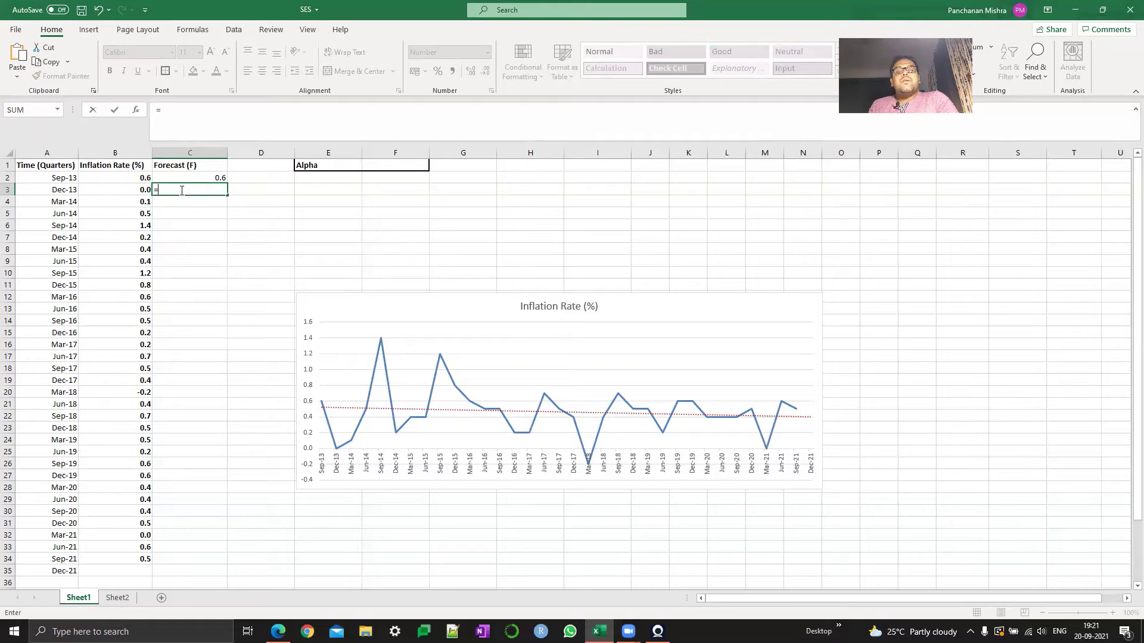
type("(")
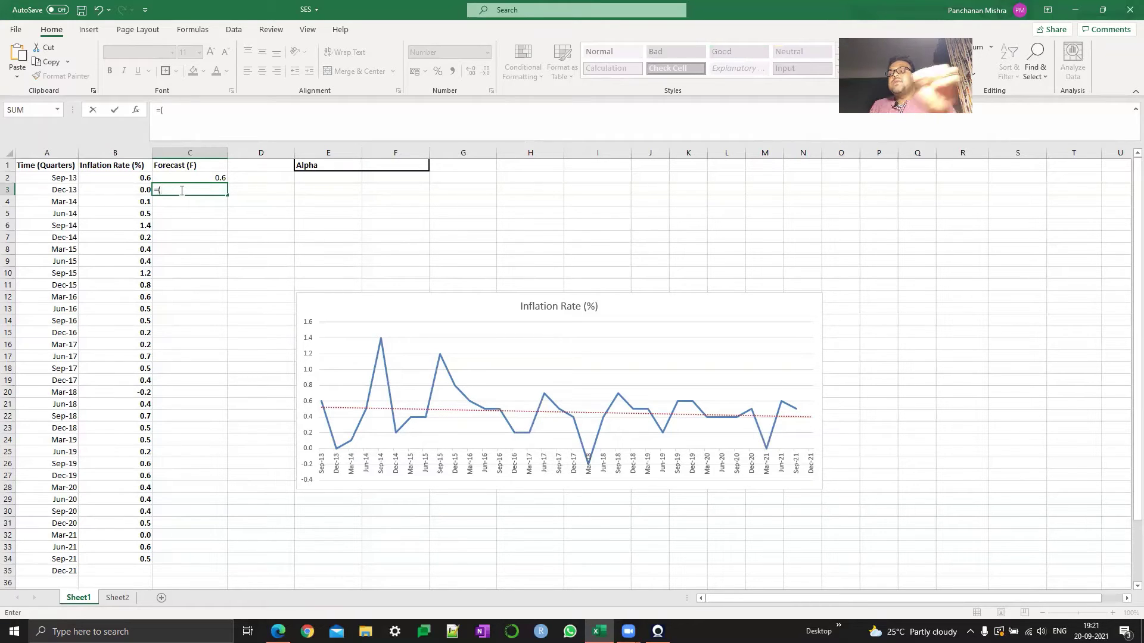
left_click(391, 166)
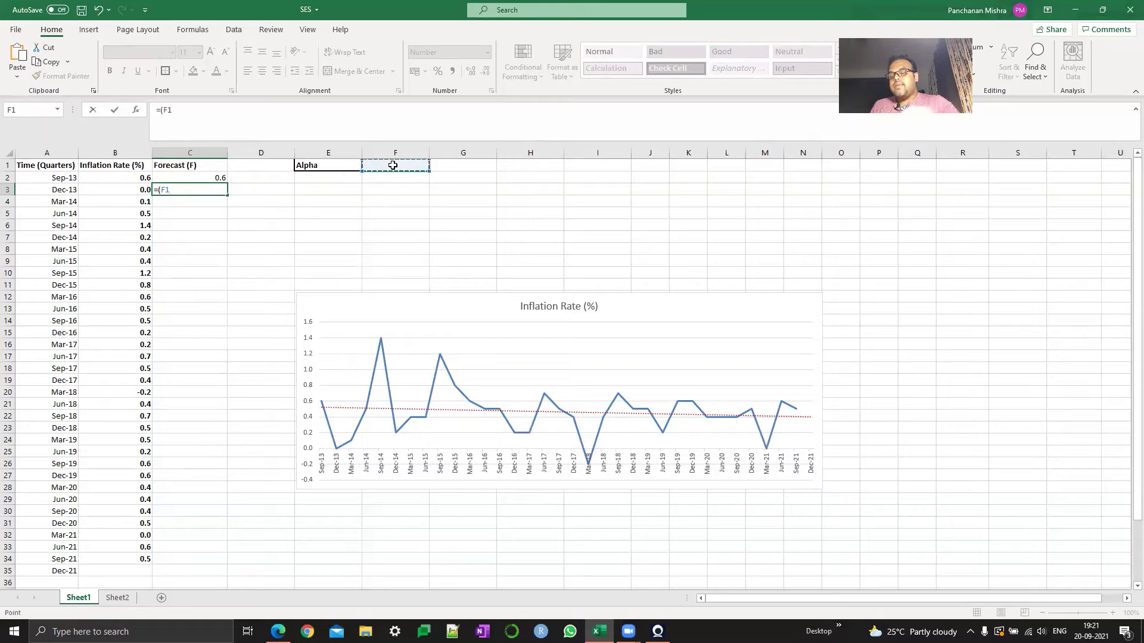
type("*")
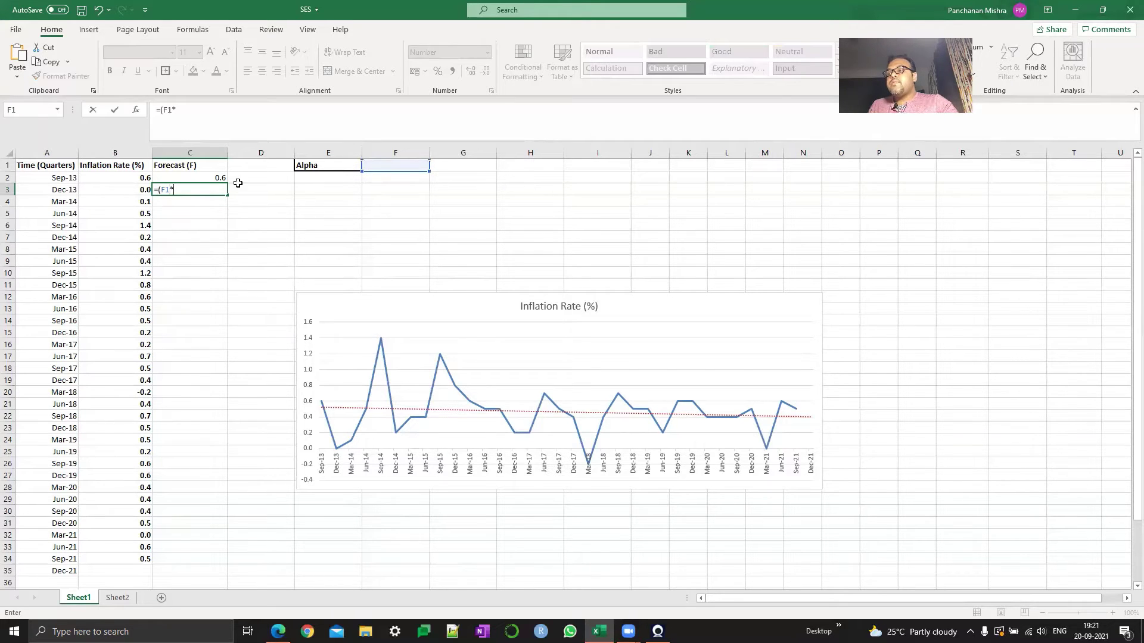
left_click(109, 179)
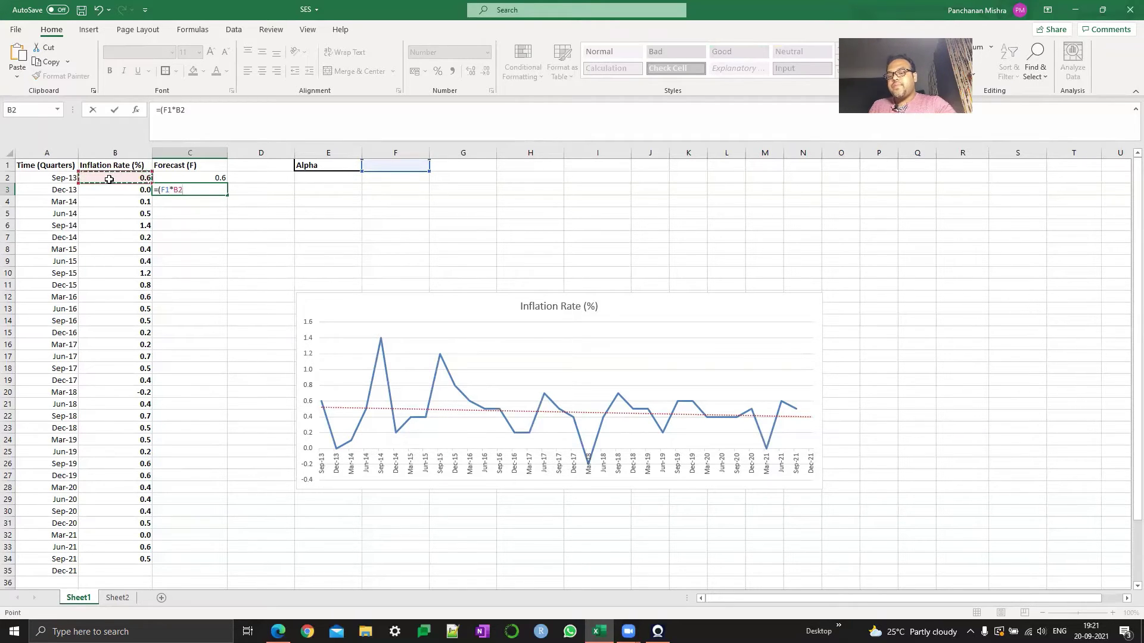
type(")+(")
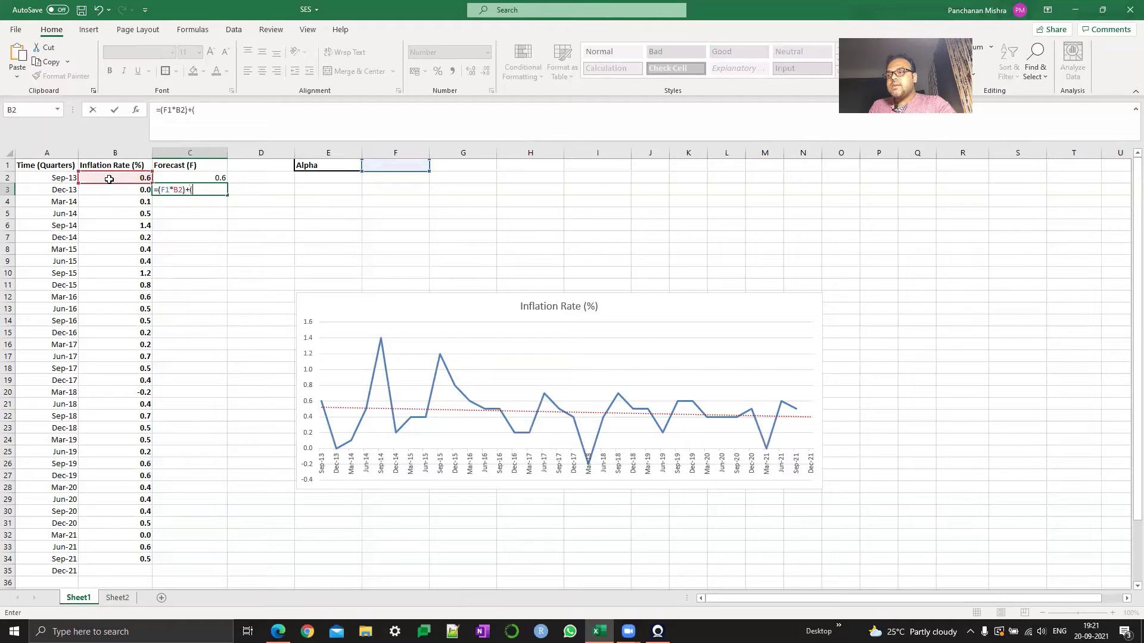
type("(1-")
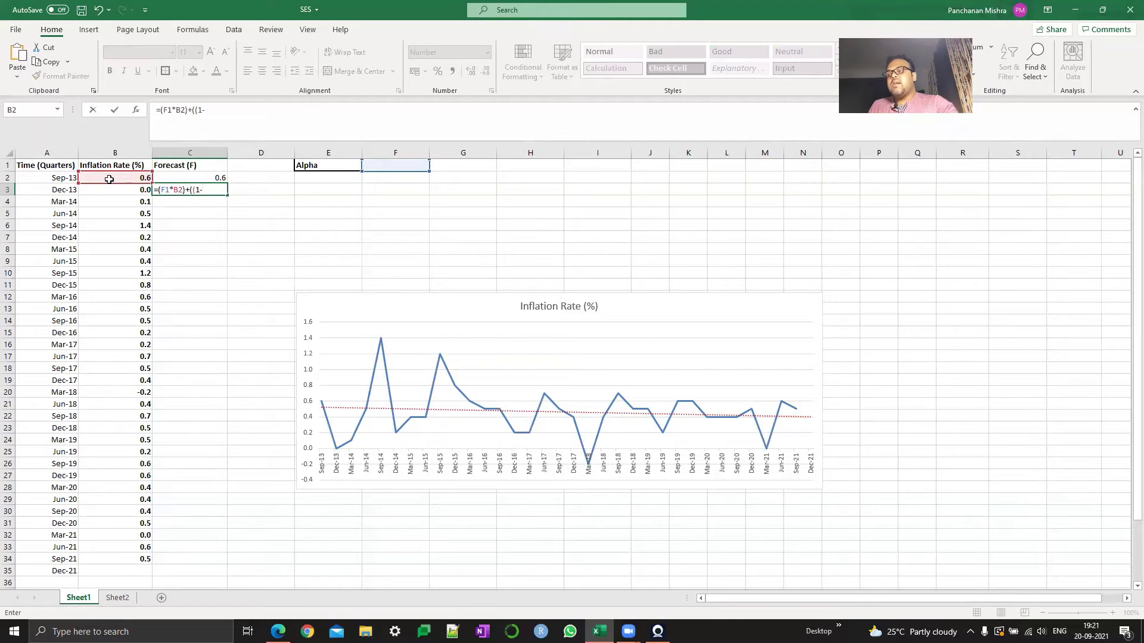
left_click(380, 164)
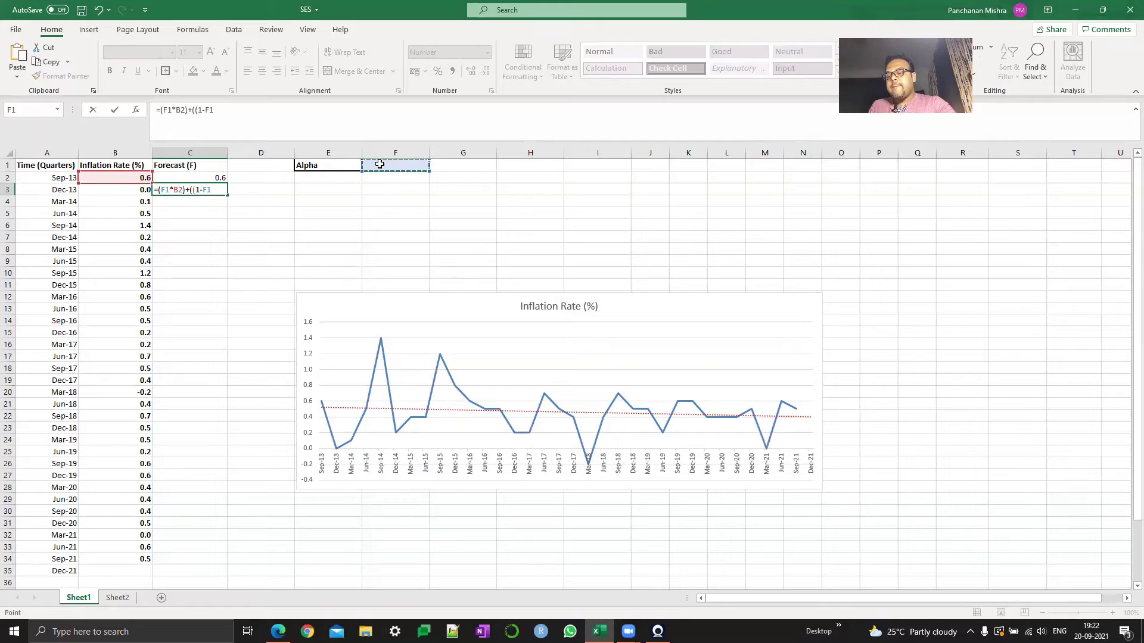
type(")")
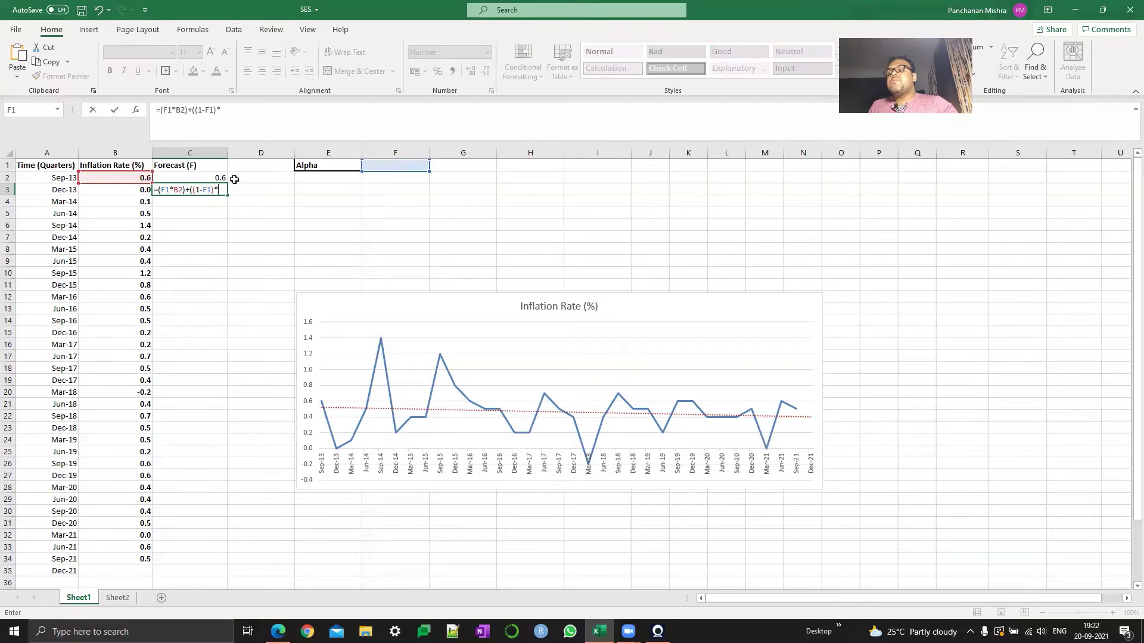
type("*")
left_click(220, 178)
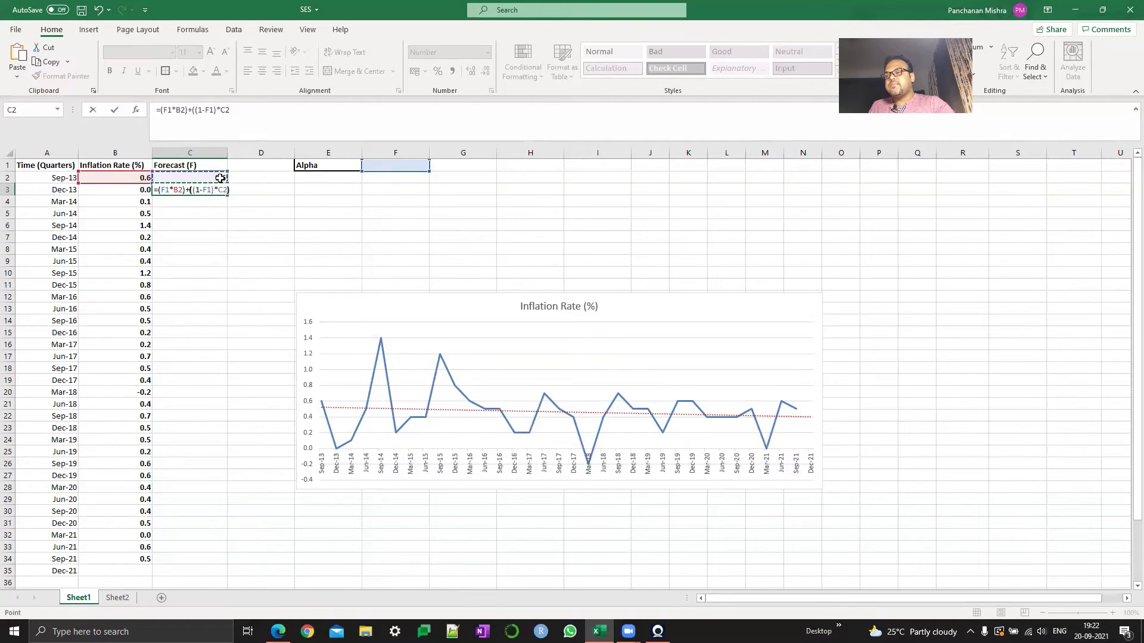
key("Return")
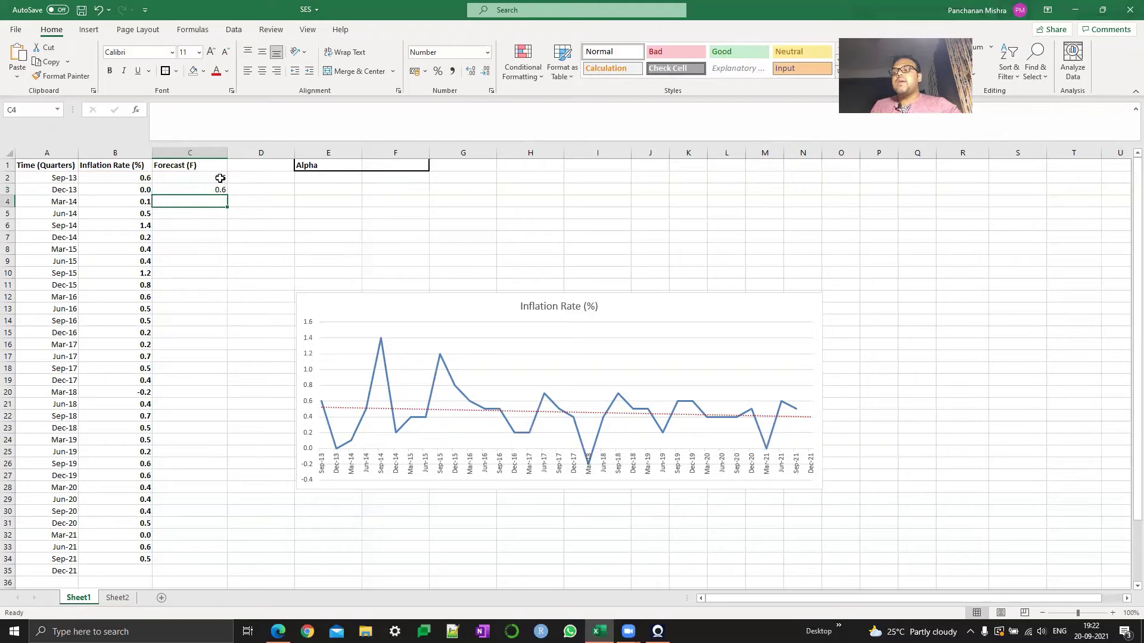
- Make both alpha references in the C3 forecast formula absolute, so it reads =($F$1*B2)+((1-$F$1)*C2)
left_click(220, 189)
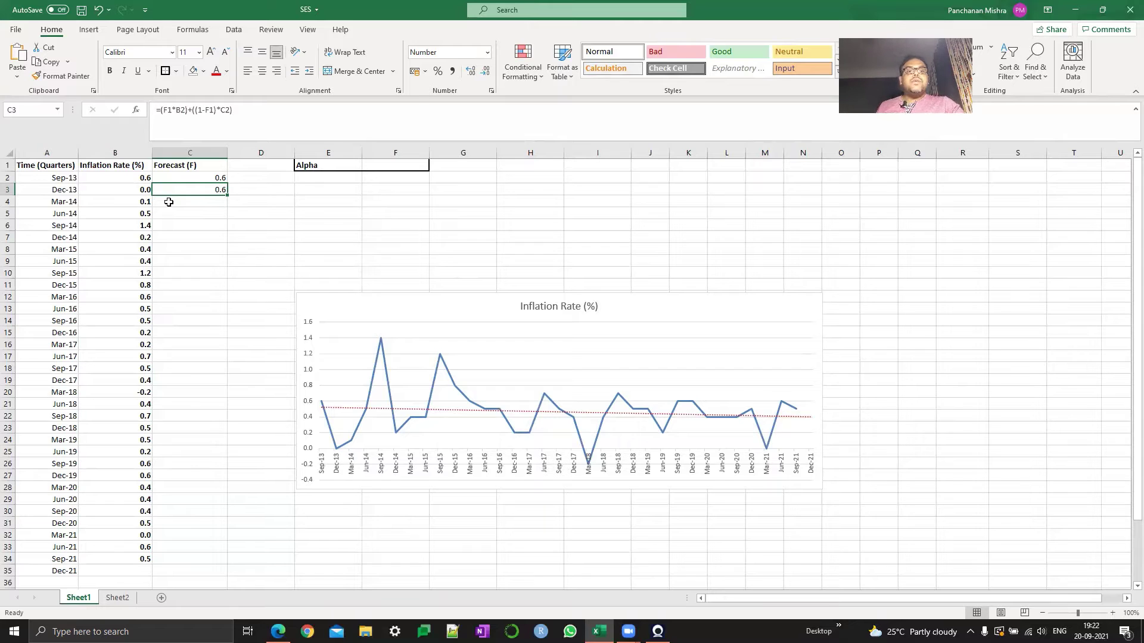
left_click(390, 164)
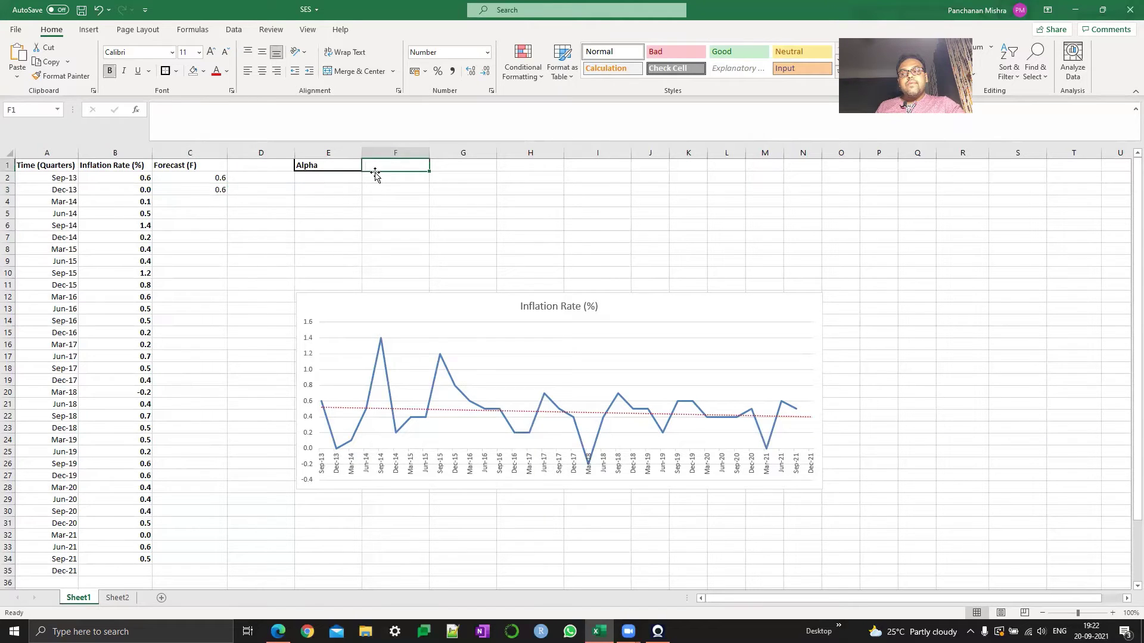
left_click(198, 189)
double_click(197, 189)
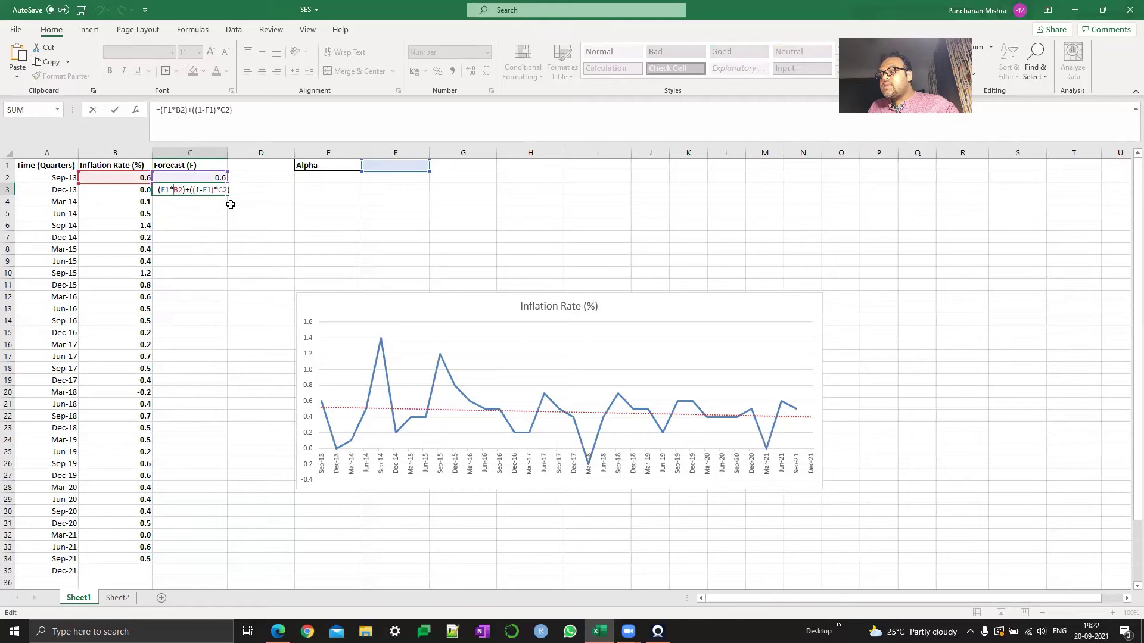
left_click(159, 189)
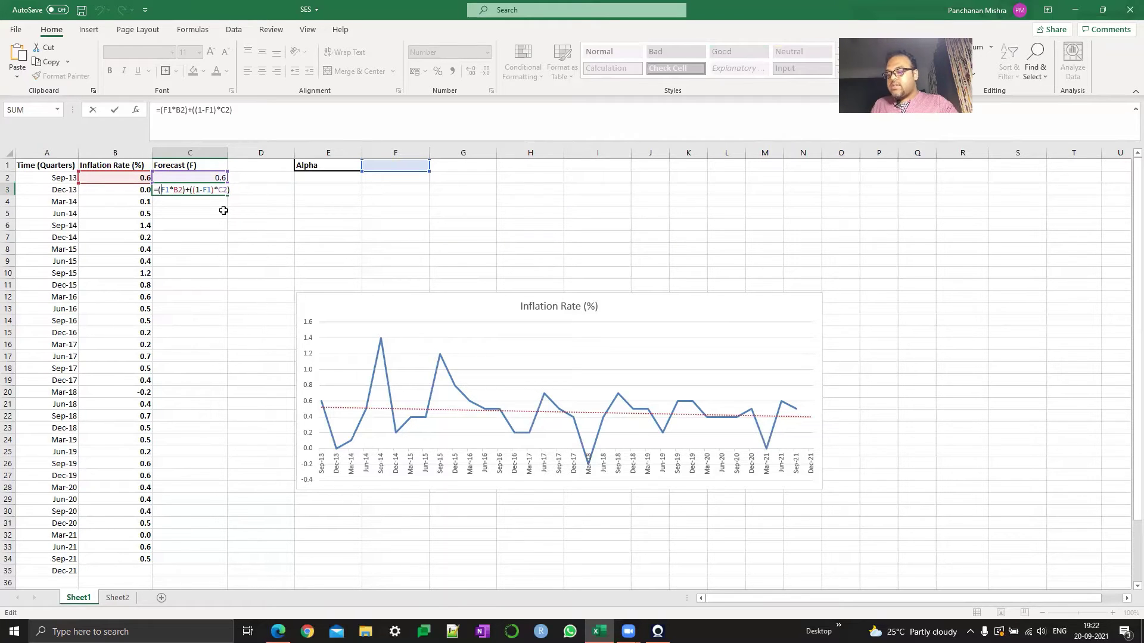
type("$")
key("Right")
type("$")
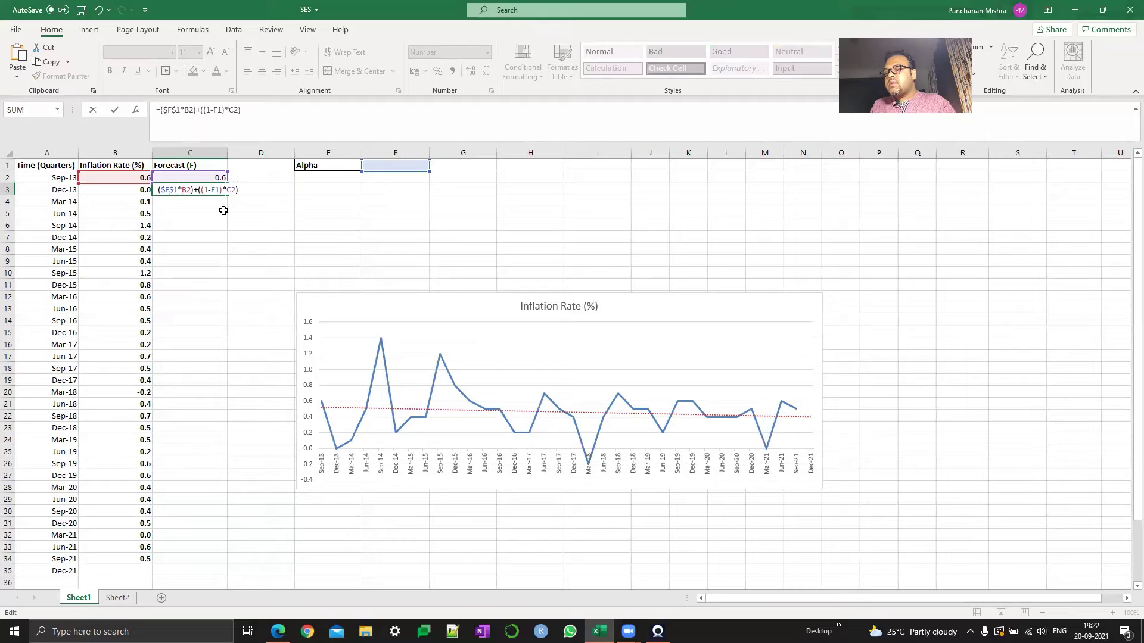
key("Right")
key("Right")
key("Right")
key("Right")
type("$")
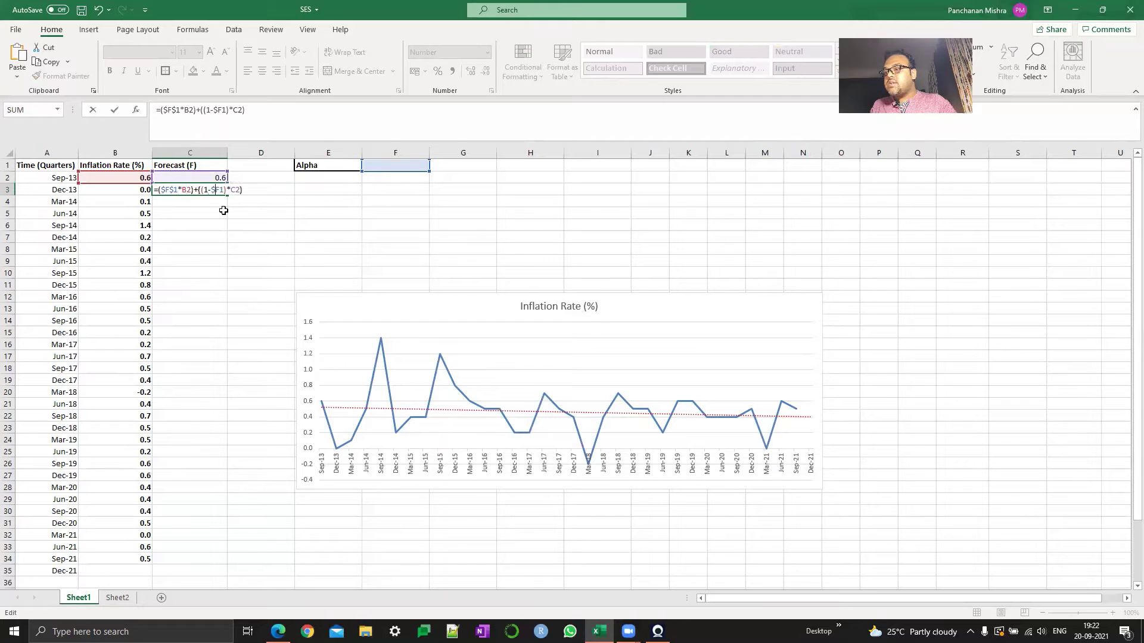
key("Right")
type("$")
key("Return")
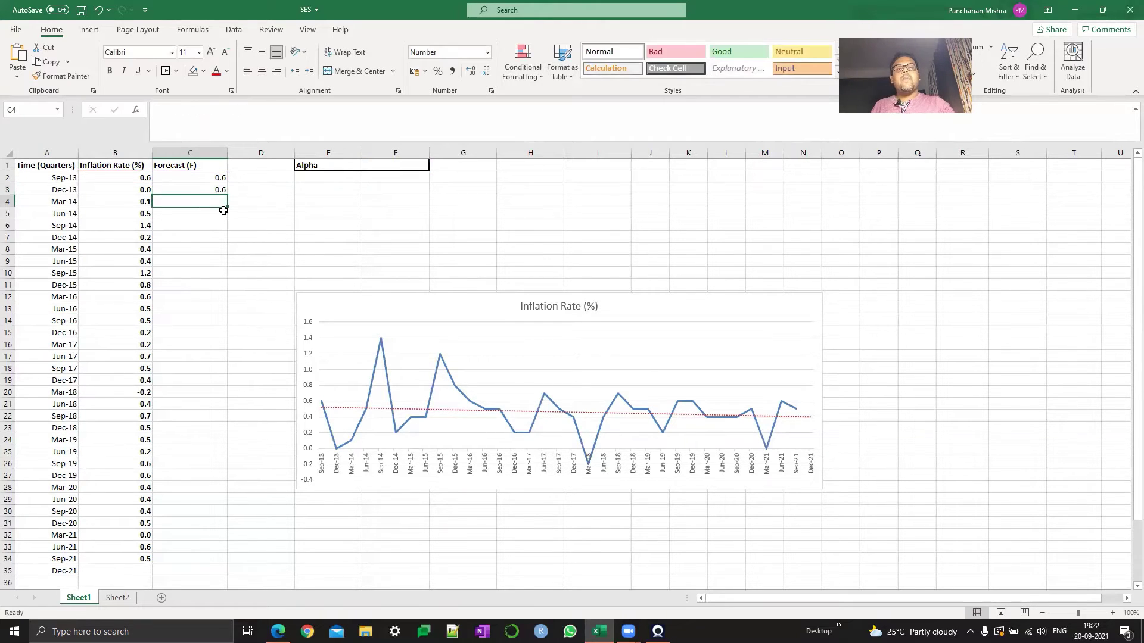
- Fill the forecast formula from C3 down through the Dec-21 row, C35, and look over the forecast column
key("Up")
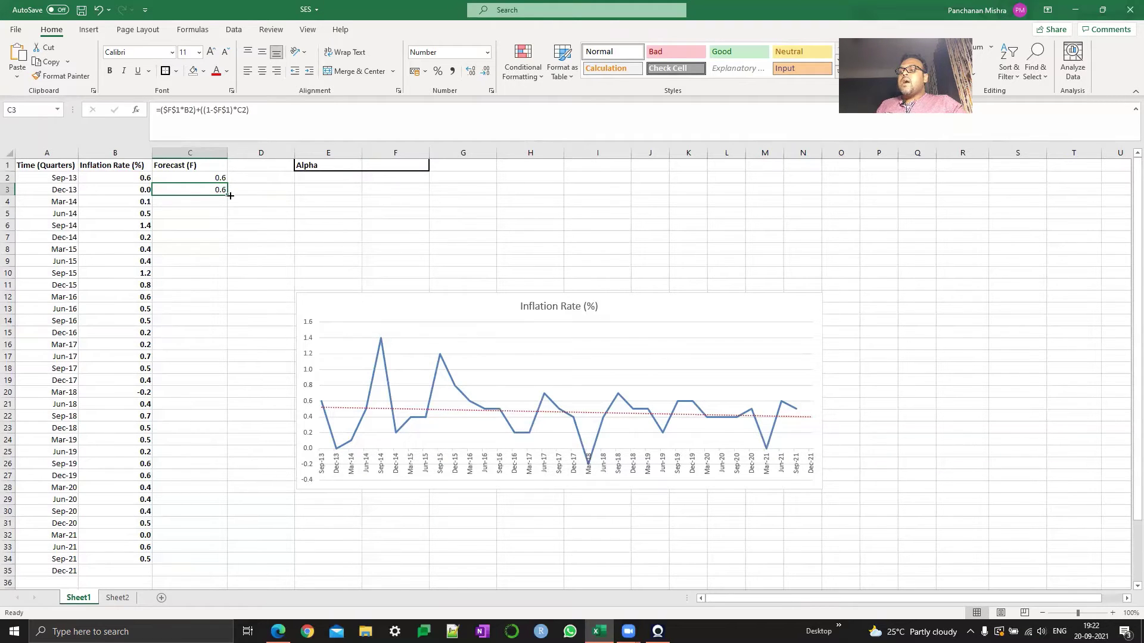
left_click_drag(230, 196, 238, 571)
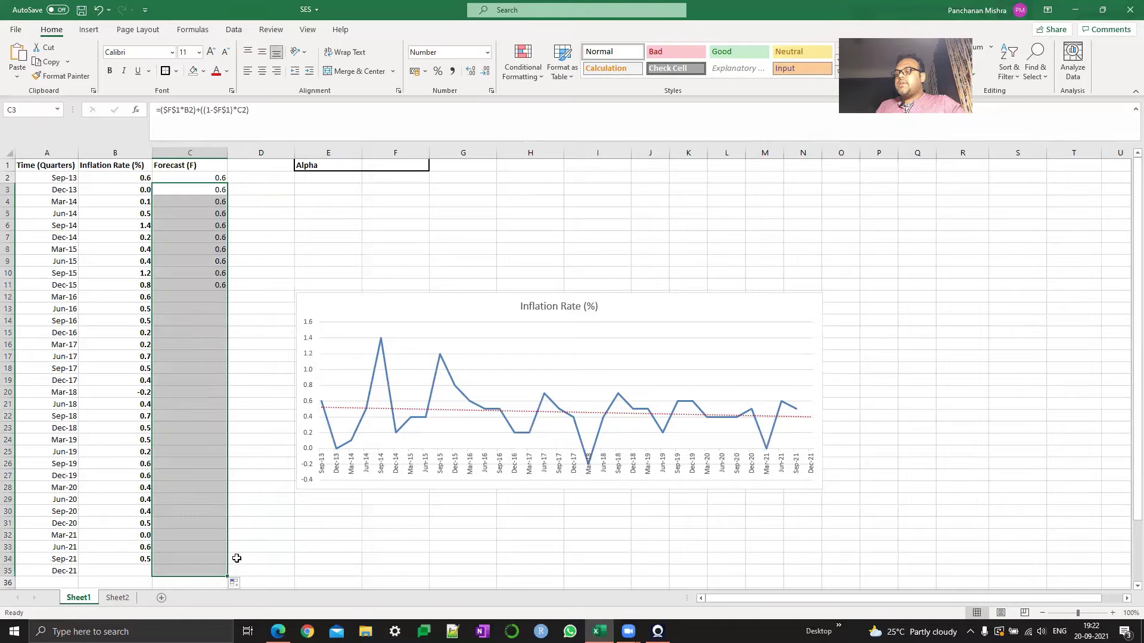
left_click(260, 190)
left_click(303, 191)
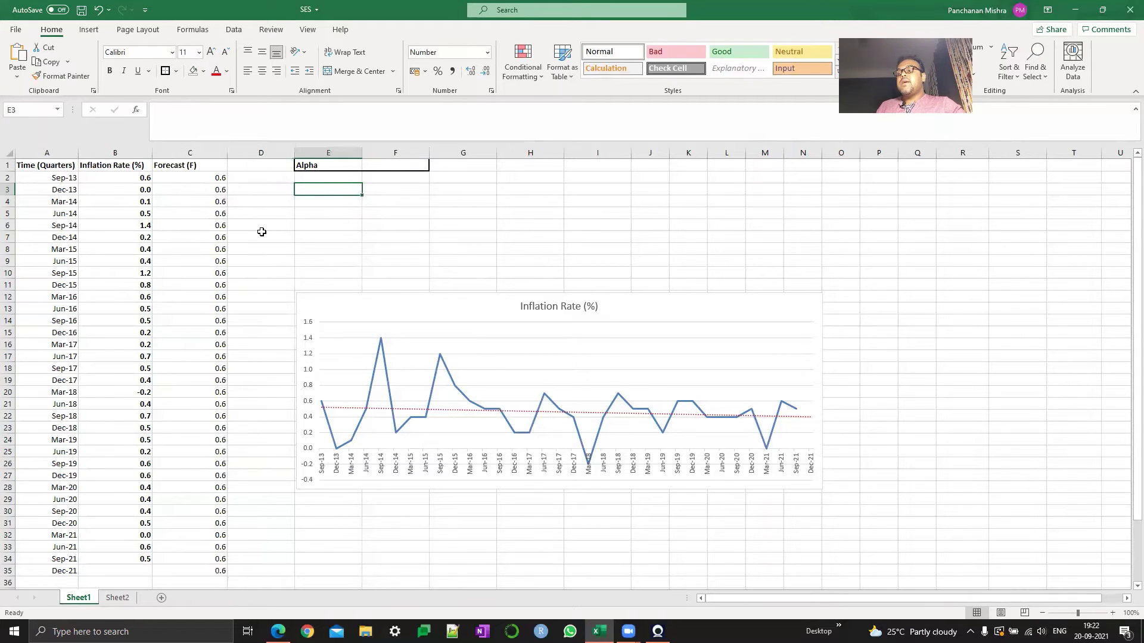
left_click_drag(219, 177, 221, 572)
left_click(268, 250)
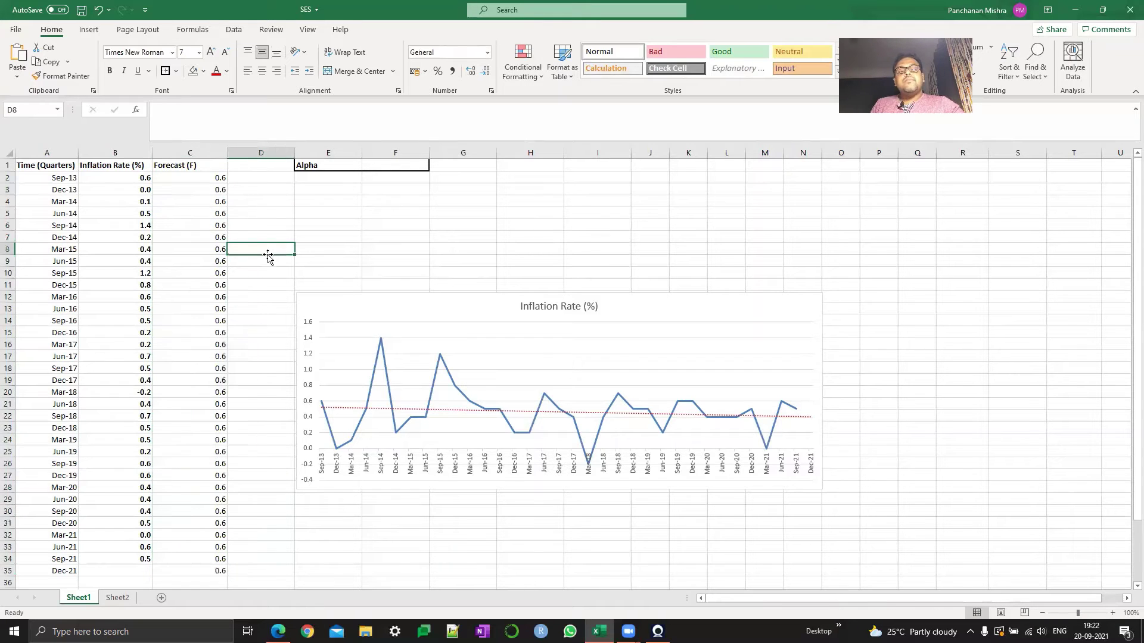
- Enter the note "0 to 1 - Alpha" in H1 to record the allowed range of alpha
left_click(385, 165)
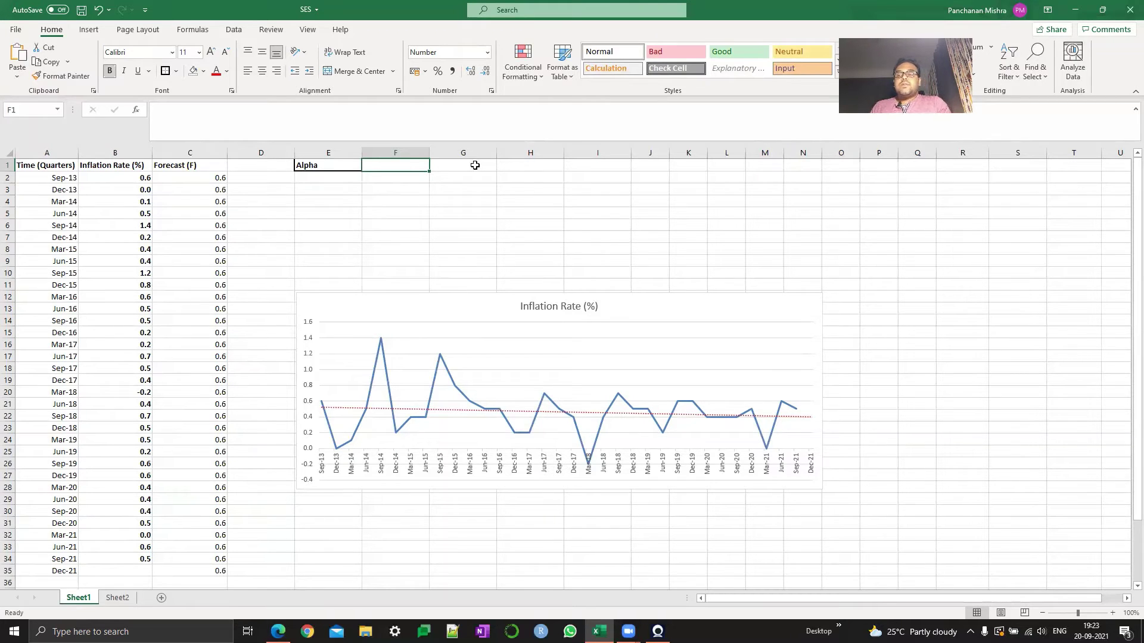
key("Right")
key("Right")
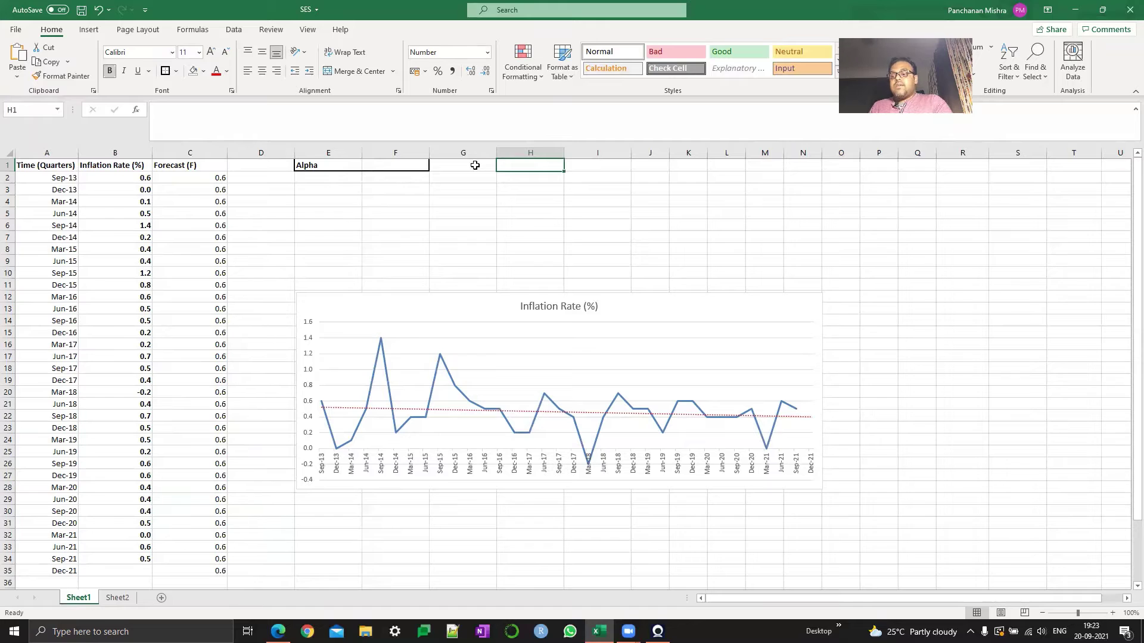
type("0")
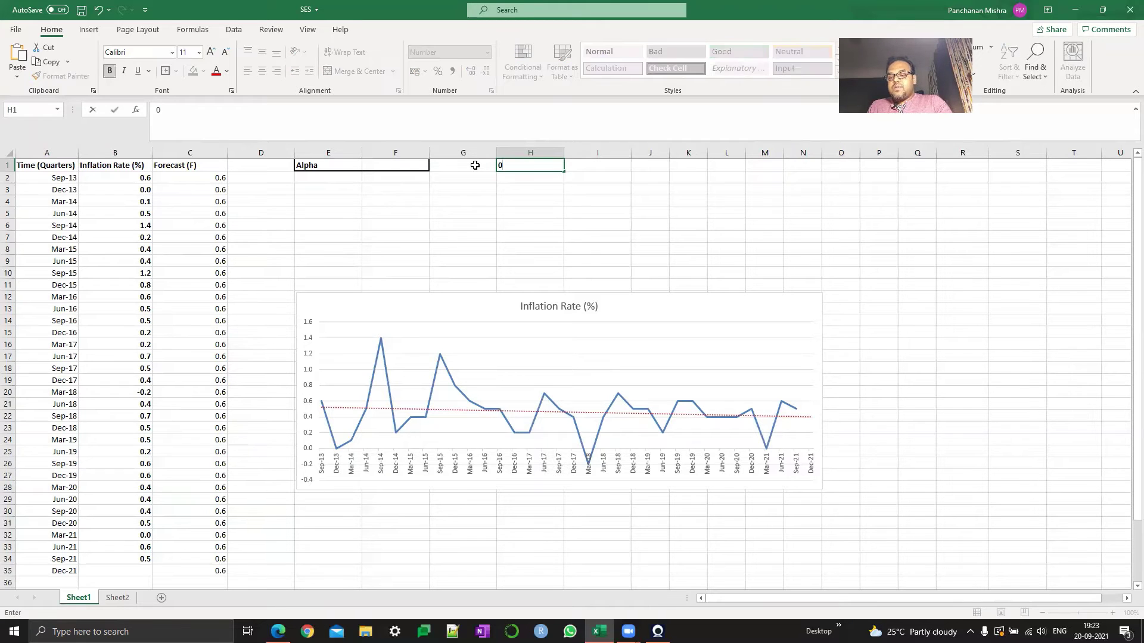
type("<")
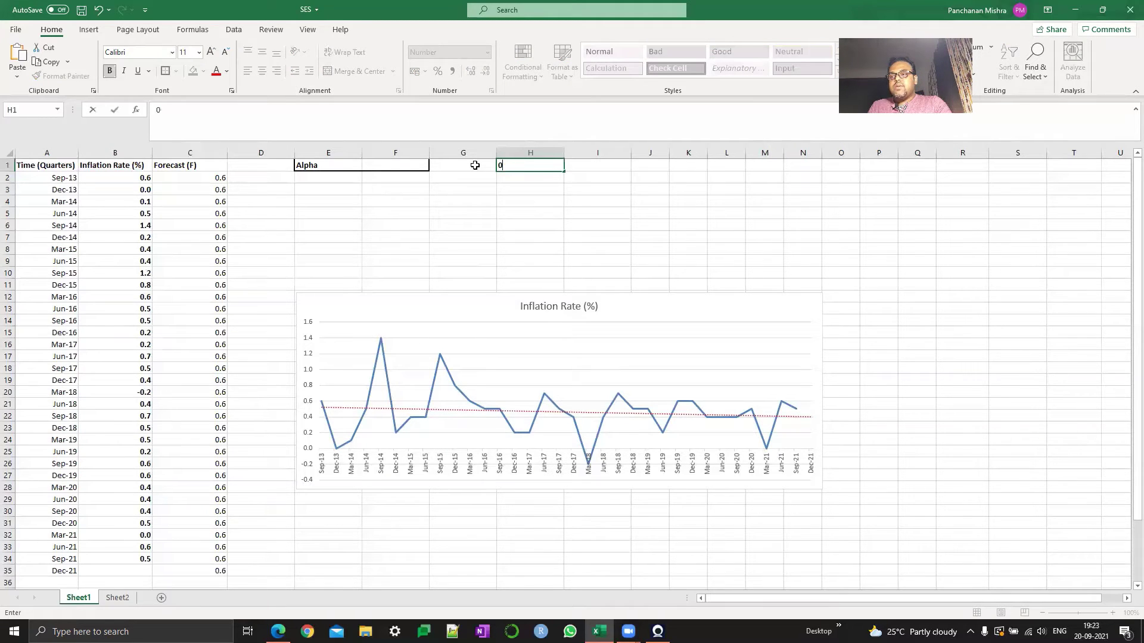
type(" to 1")
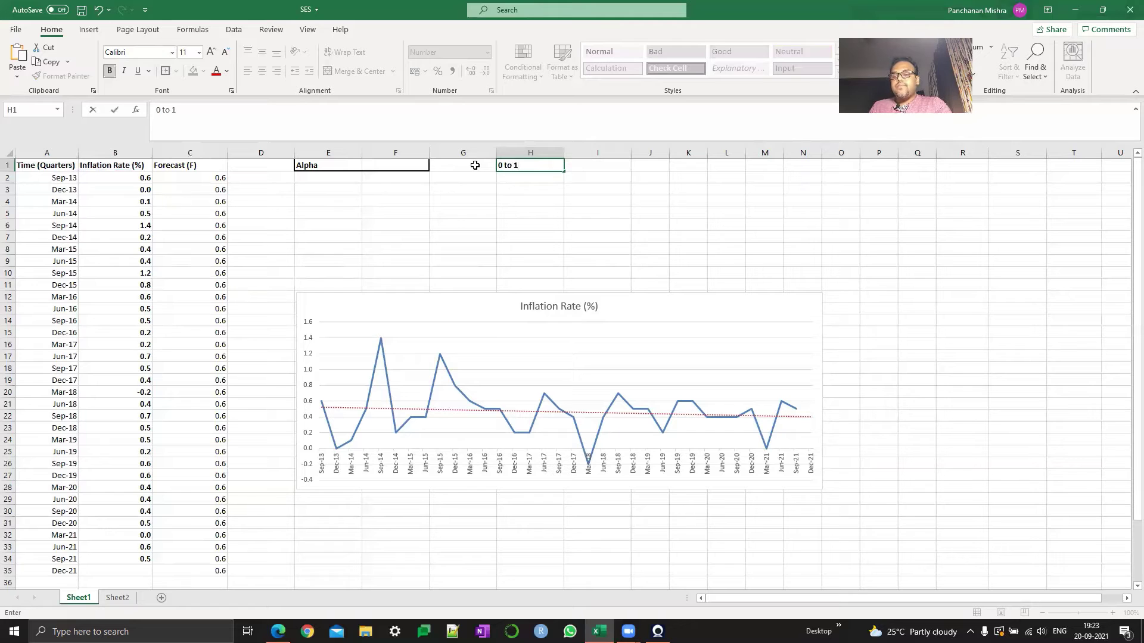
type(" - Alpha")
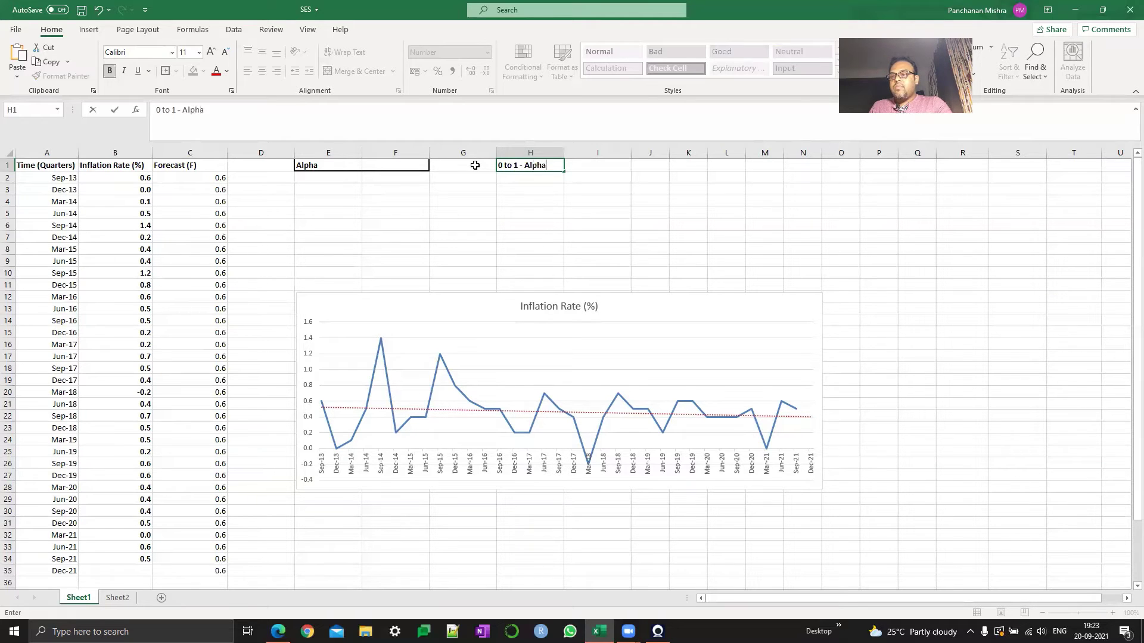
key("Return")
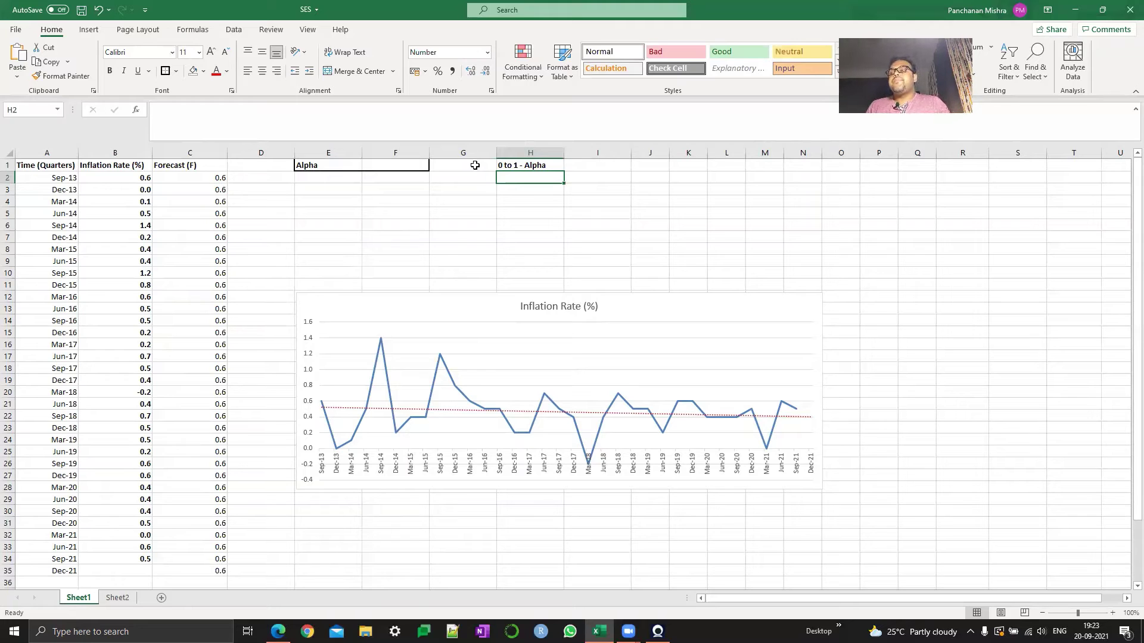
- Set the alpha value in F1 to 0.2
left_click(412, 166)
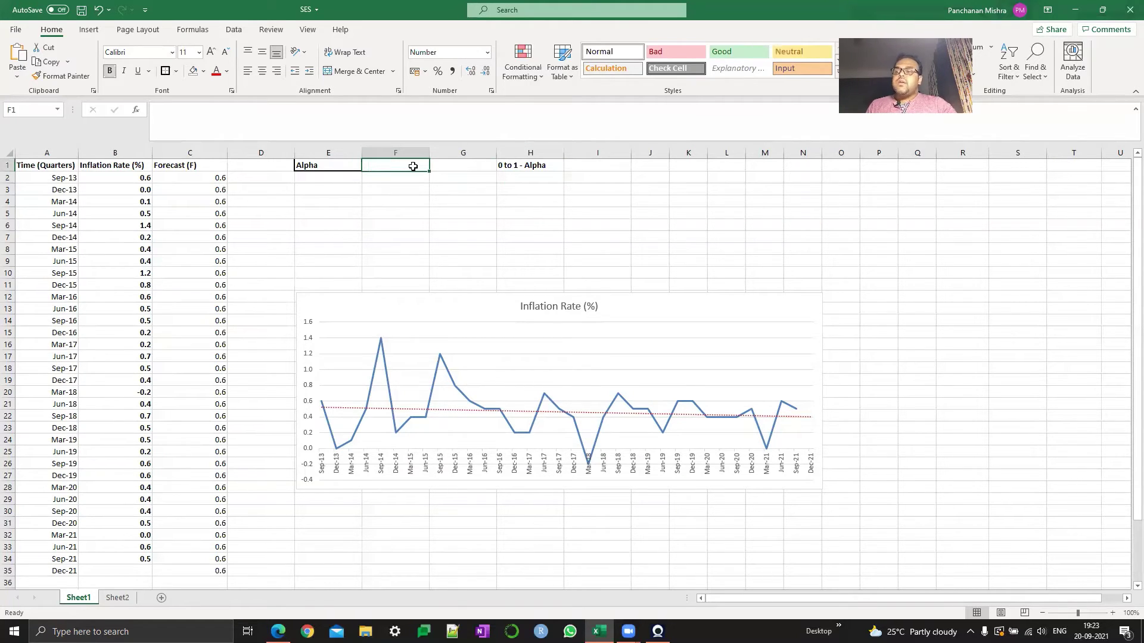
type("0.2")
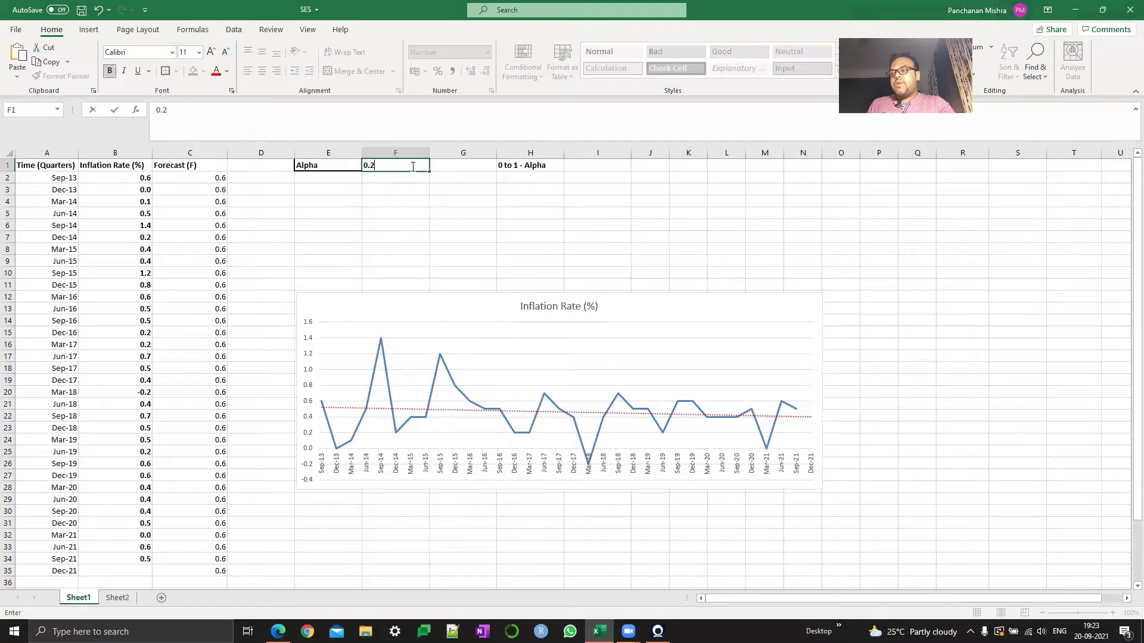
key("Return")
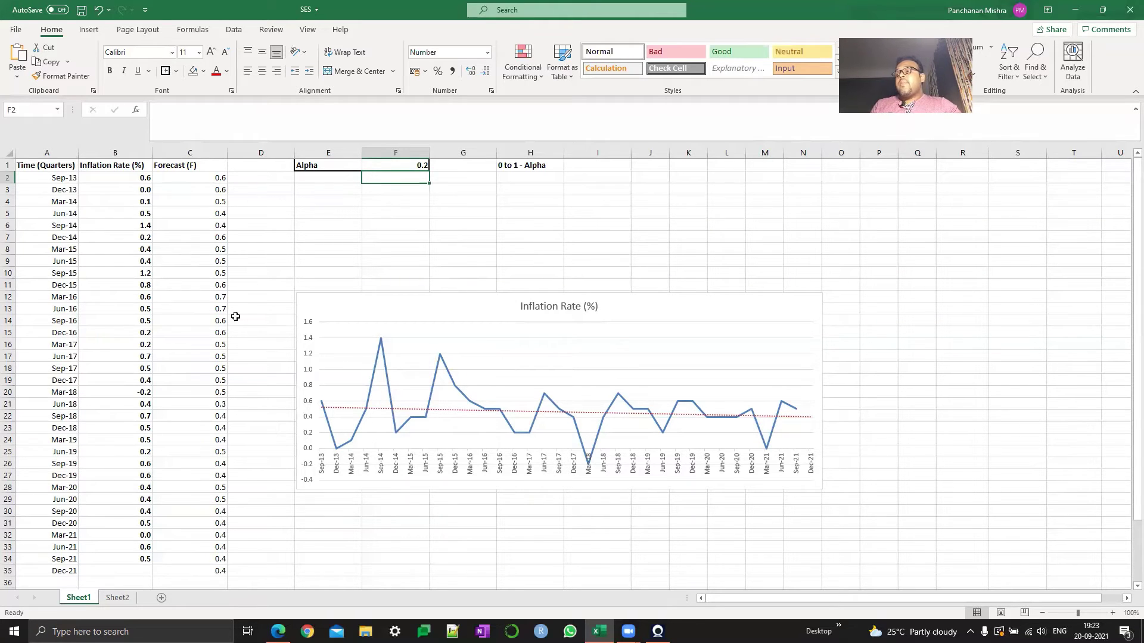
- Try to extend the chart's inflation rate series range to include the Forecast (F) column
left_click(333, 364)
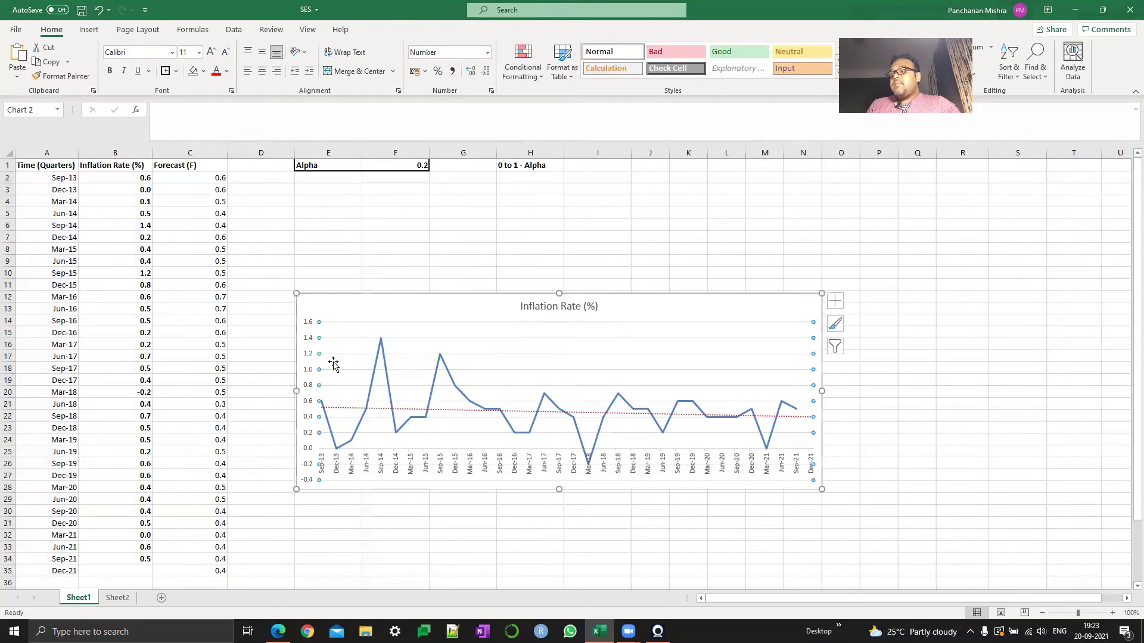
left_click(350, 442)
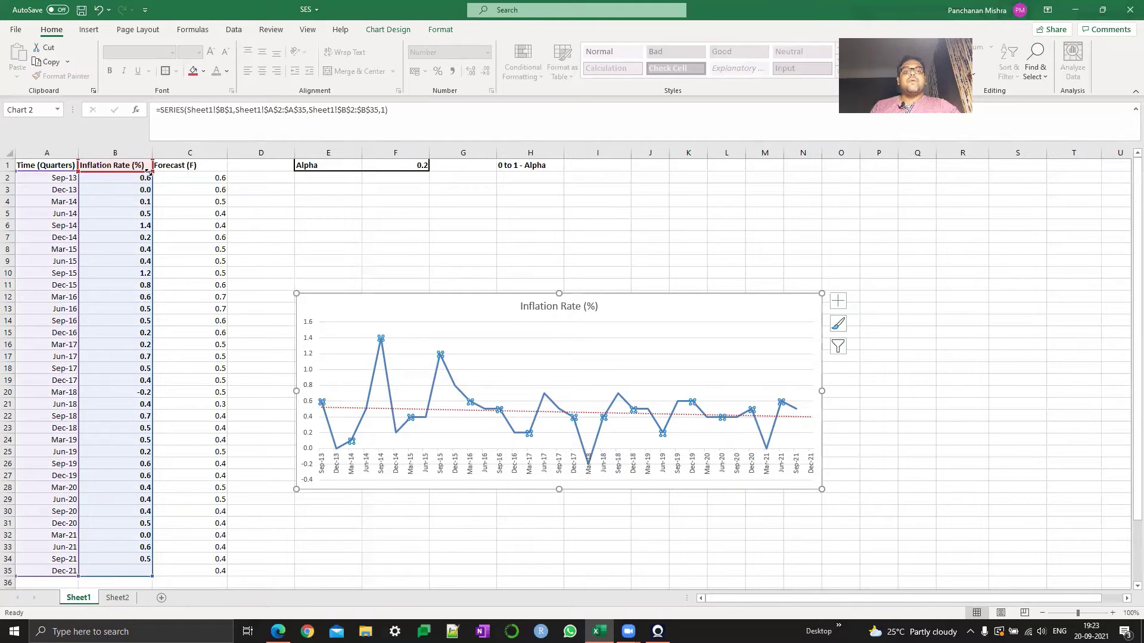
left_click_drag(148, 171, 220, 174)
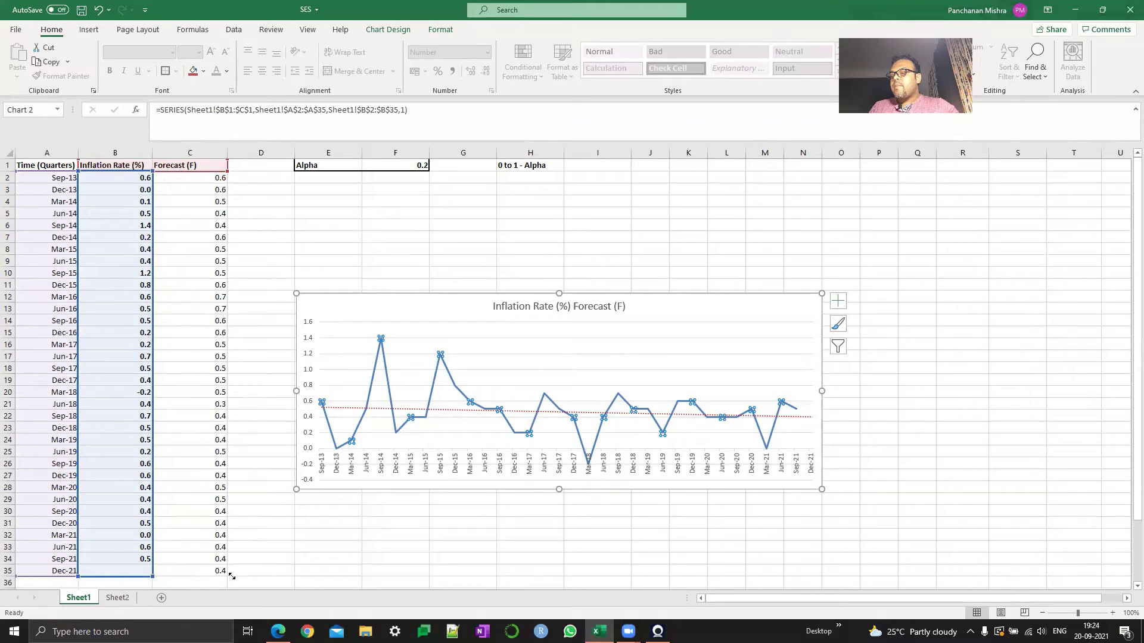
left_click(380, 440)
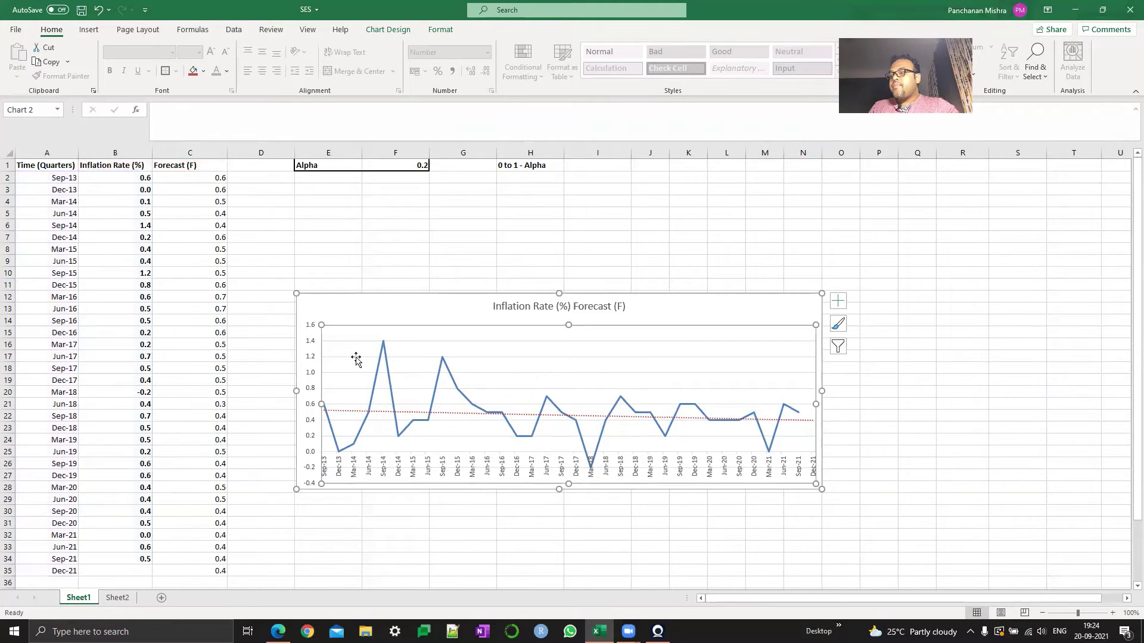
double_click(339, 313)
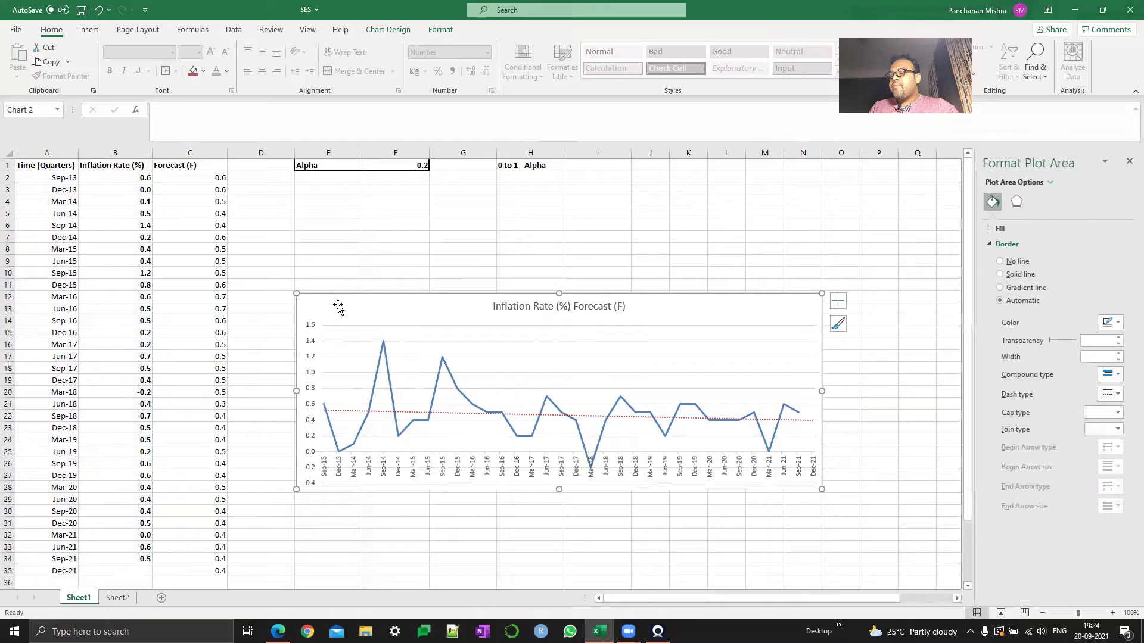
left_click(310, 261)
left_click(316, 309)
left_click(325, 357)
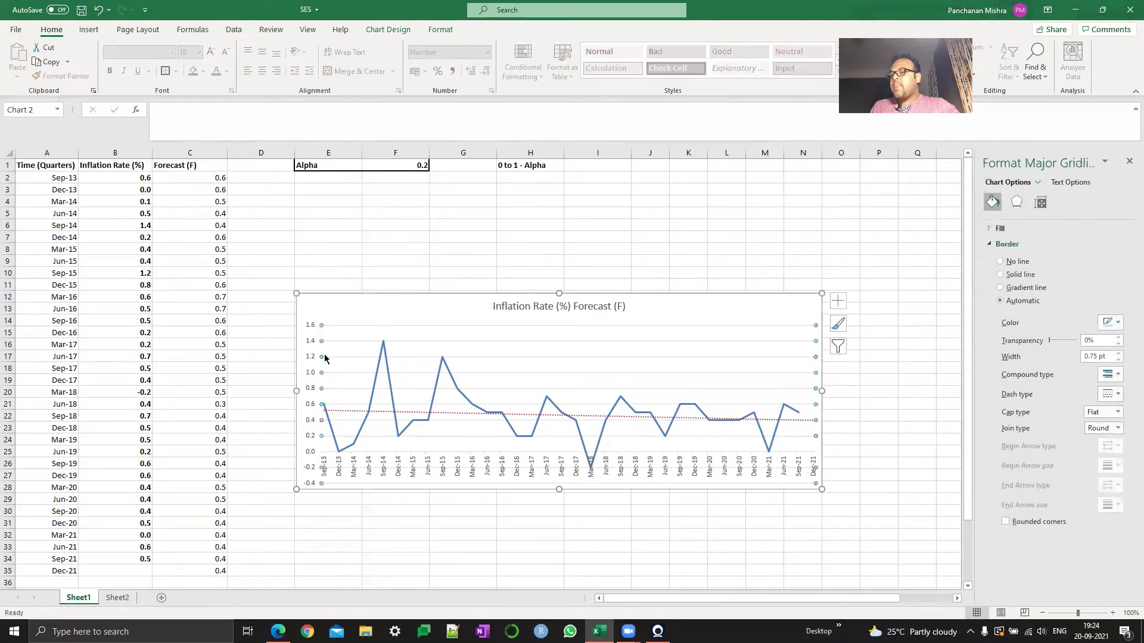
- Set the chart's data range to A1:C35 to include the forecast, and enlarge the chart to span rows 4 to 28
left_click(683, 410)
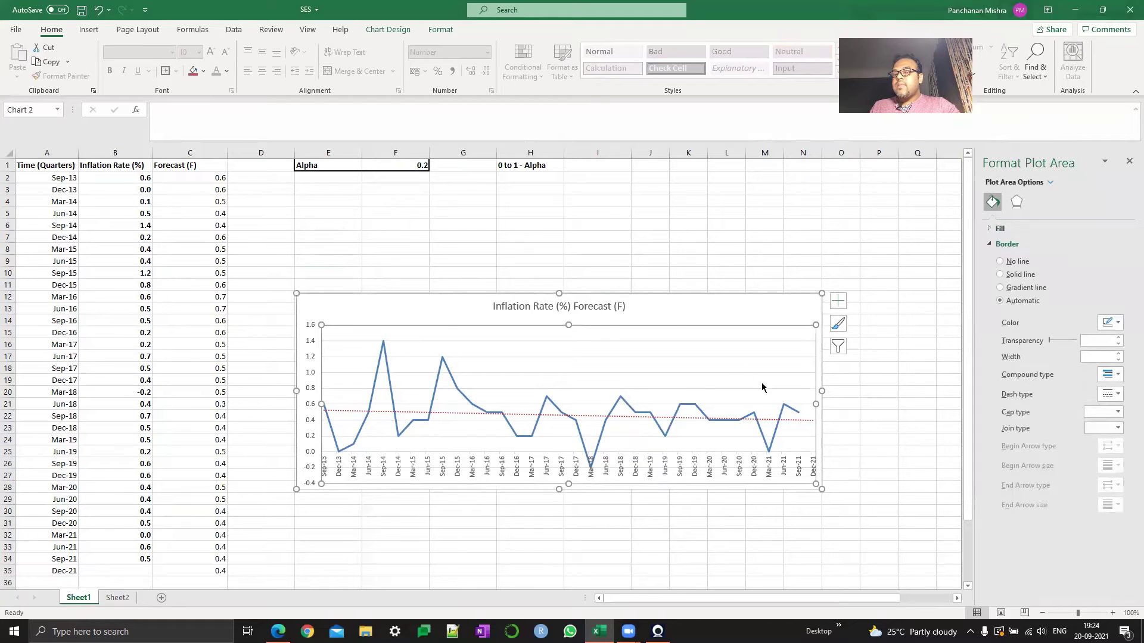
right_click(798, 382)
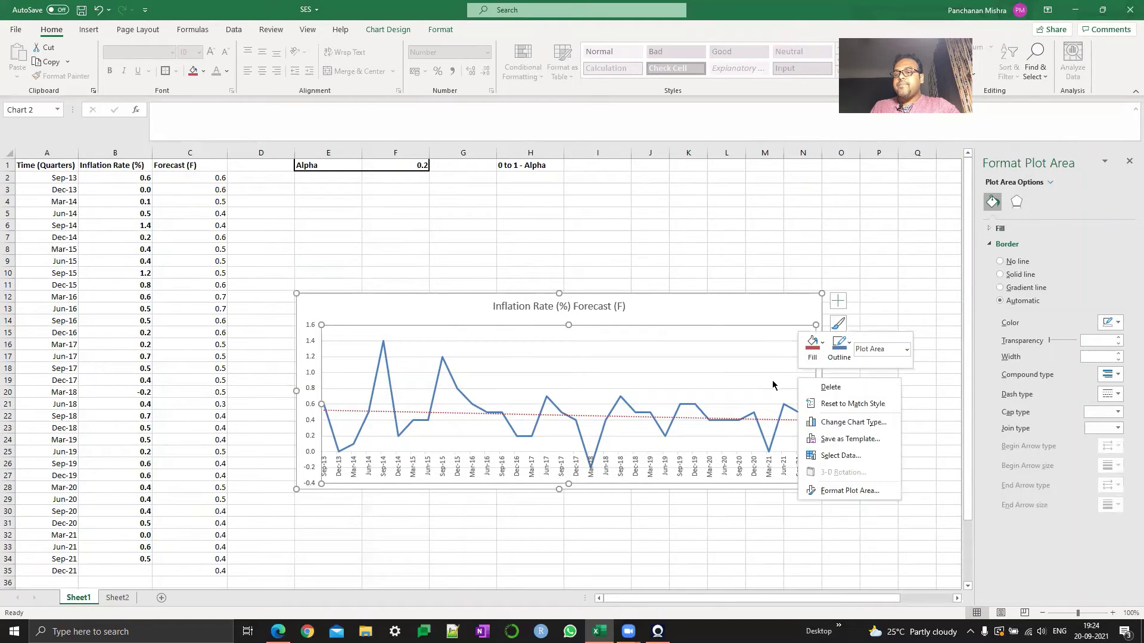
left_click(847, 460)
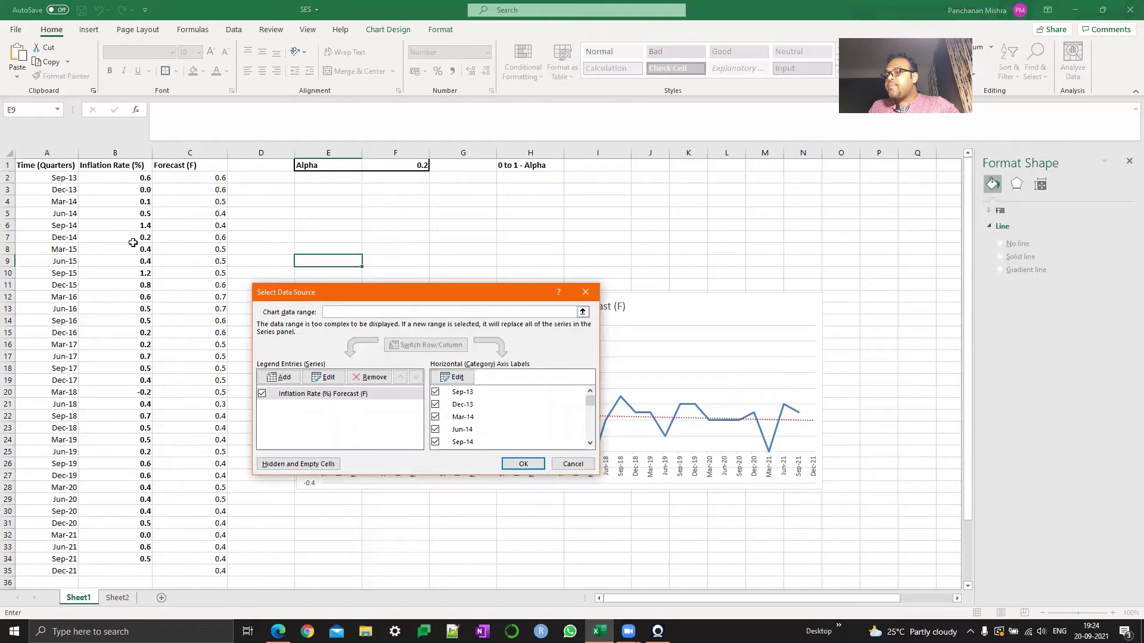
mouse_move(55, 166)
left_mouse_down()
mouse_move(184, 262)
mouse_move(196, 571)
left_mouse_up()
left_click(535, 465)
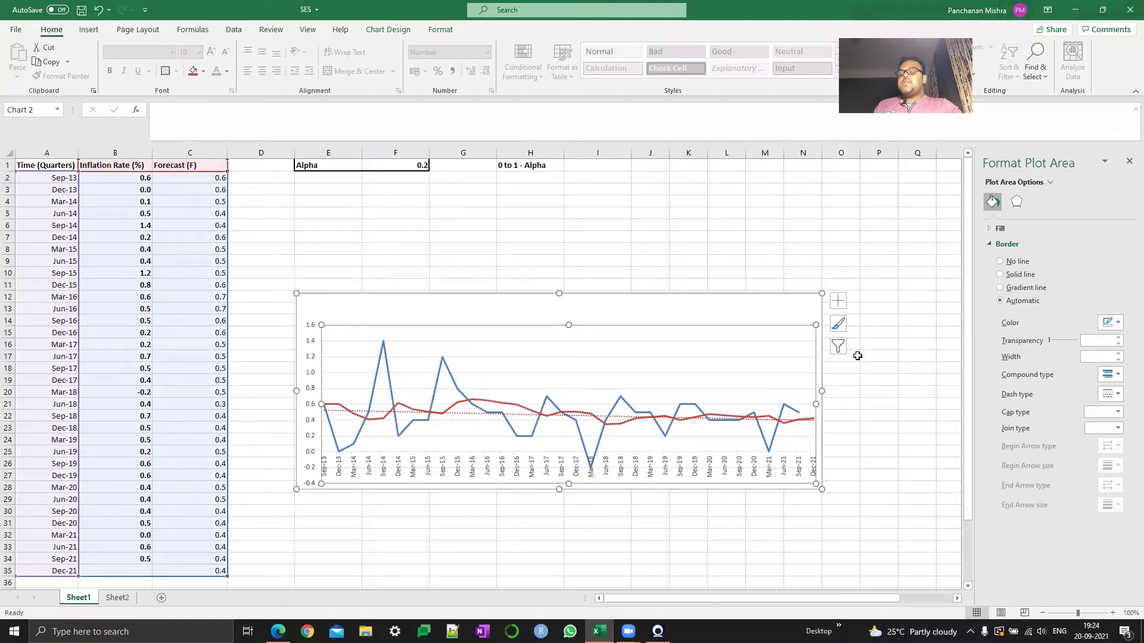
left_click_drag(774, 299, 770, 202)
left_click_drag(821, 392, 819, 493)
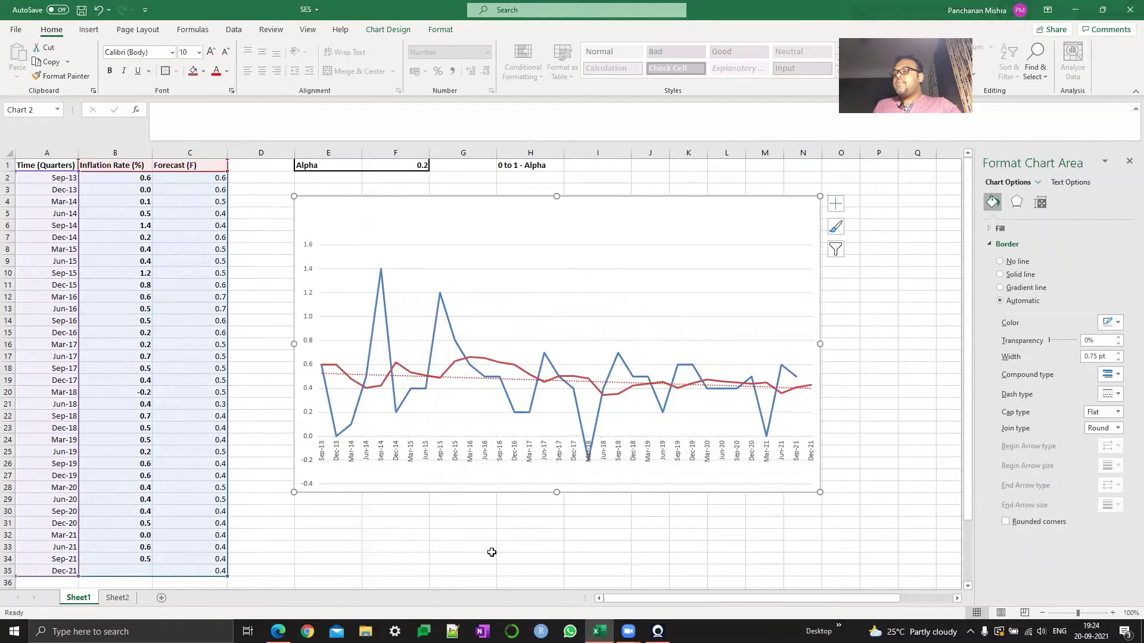
- Compare the forecast line with the actual inflation rate line in the chart, and check the alpha value in F1
left_click(334, 365)
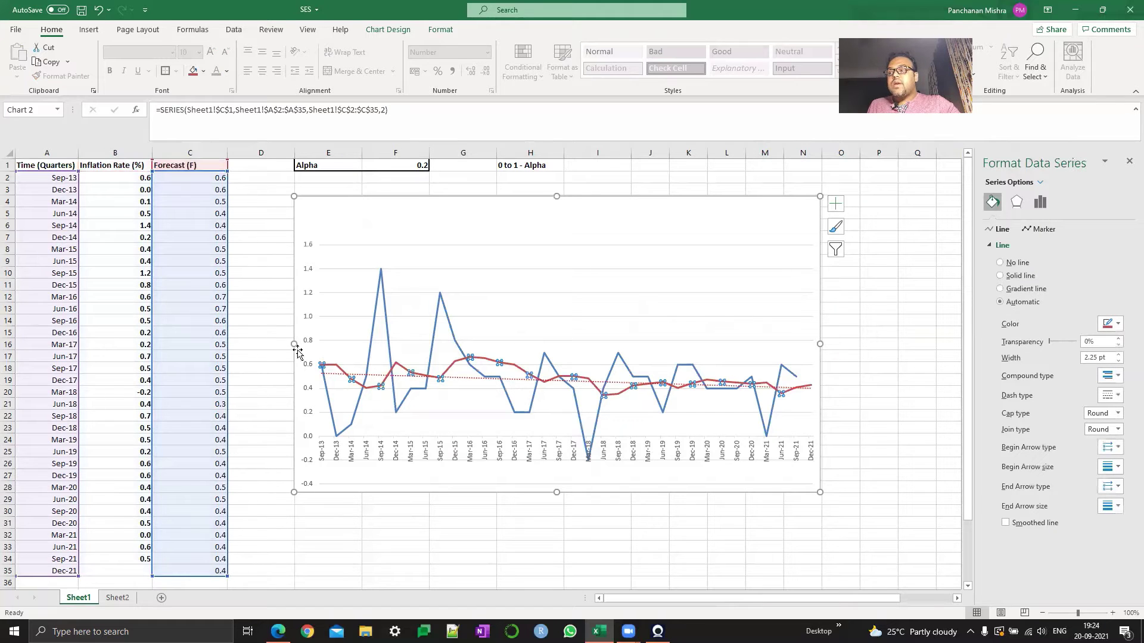
left_click(115, 177)
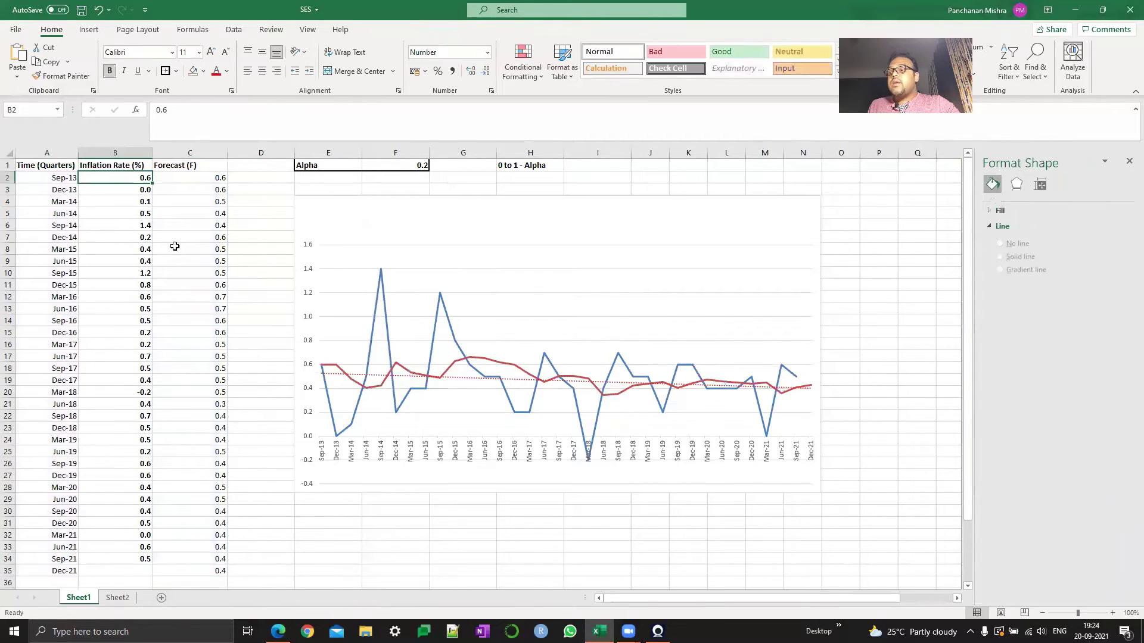
left_click(331, 369)
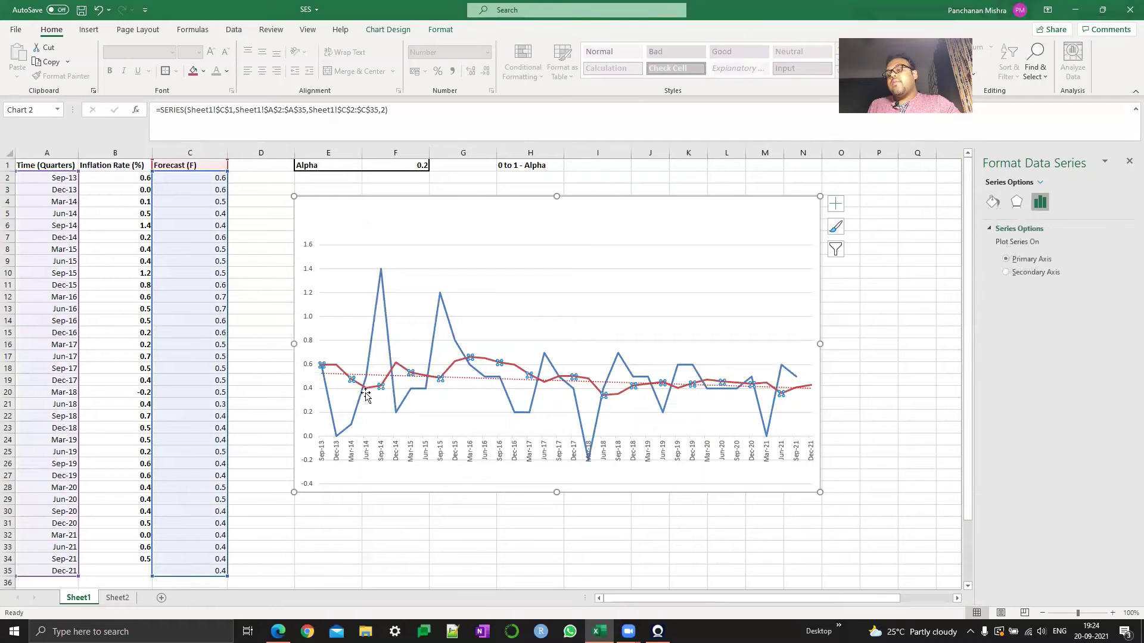
left_click(370, 328)
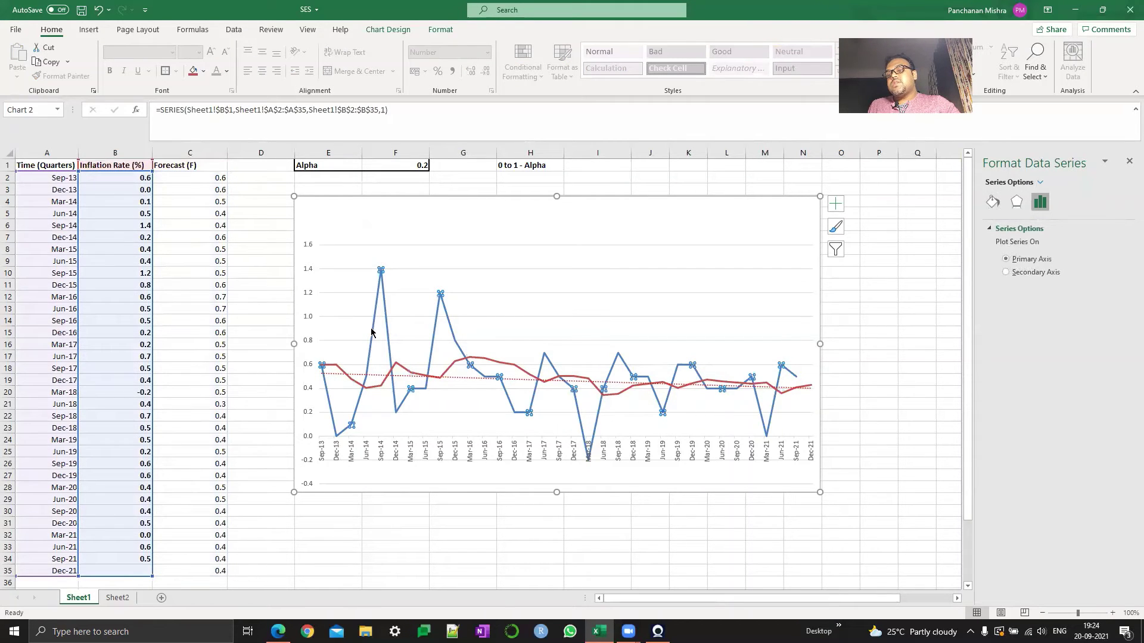
left_click(882, 339)
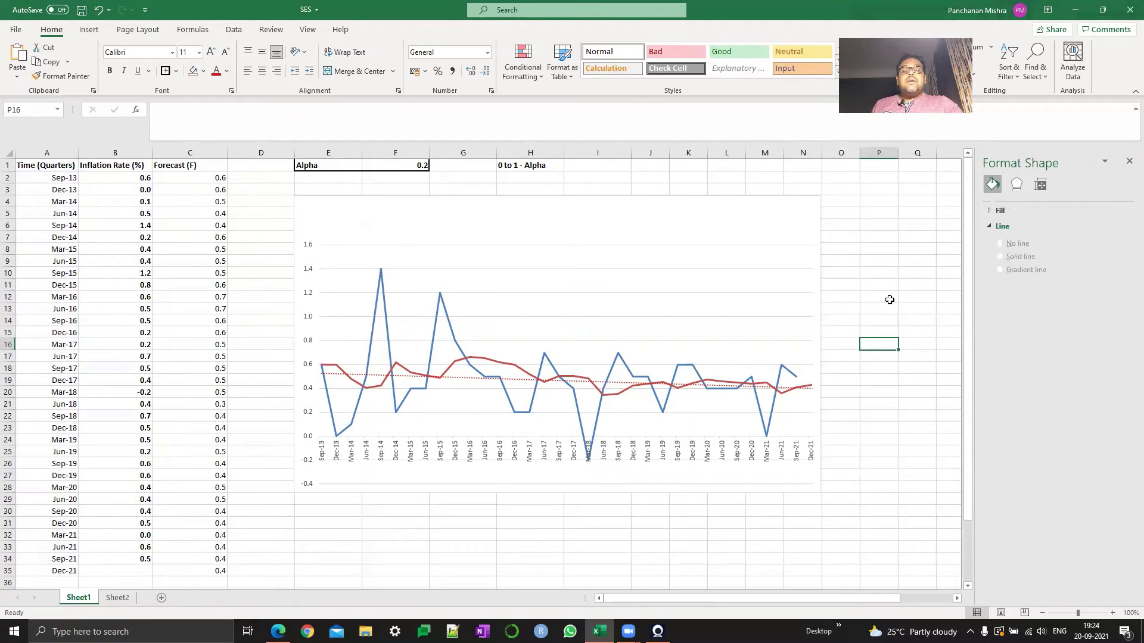
left_click(406, 167)
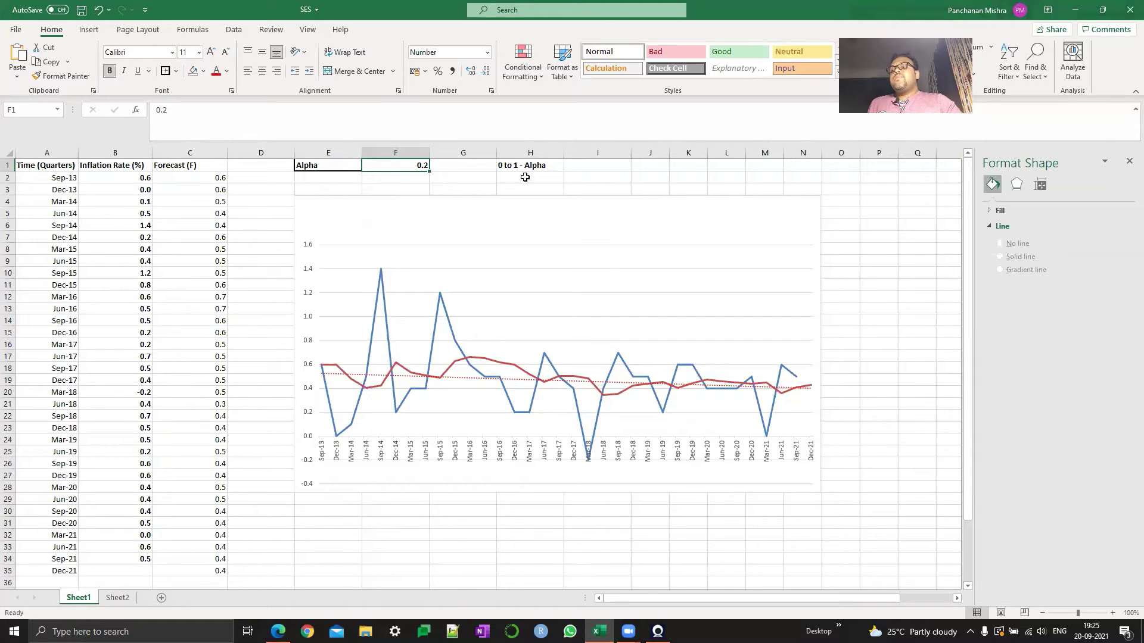
left_click(874, 222)
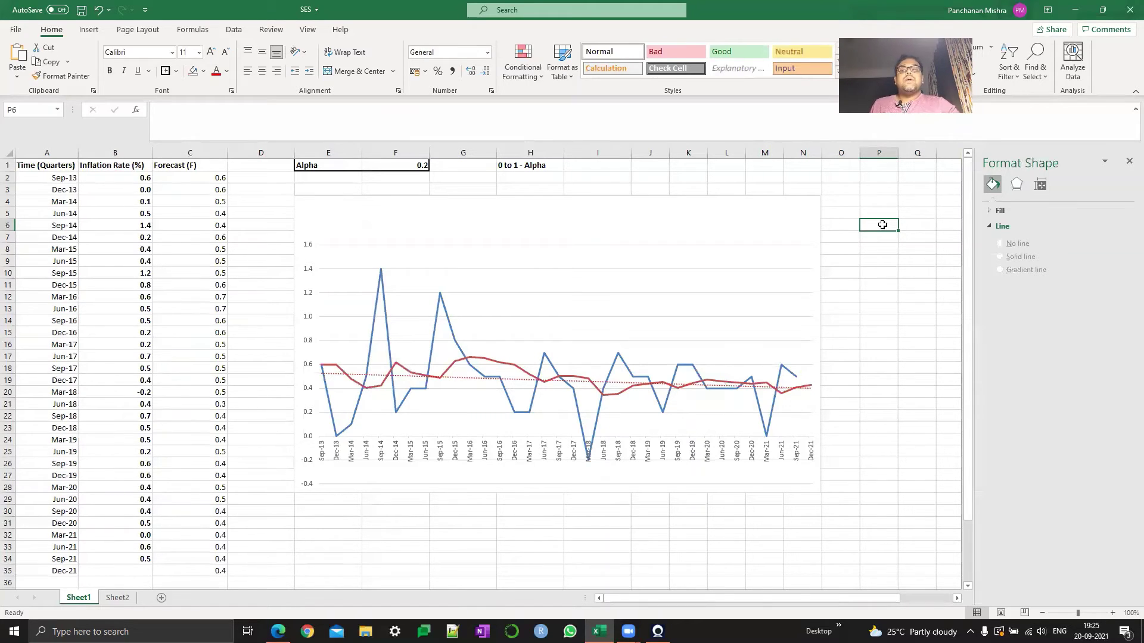
- Enter the header "Error (E)" in P1 and adjust the width of column P
left_click(1129, 160)
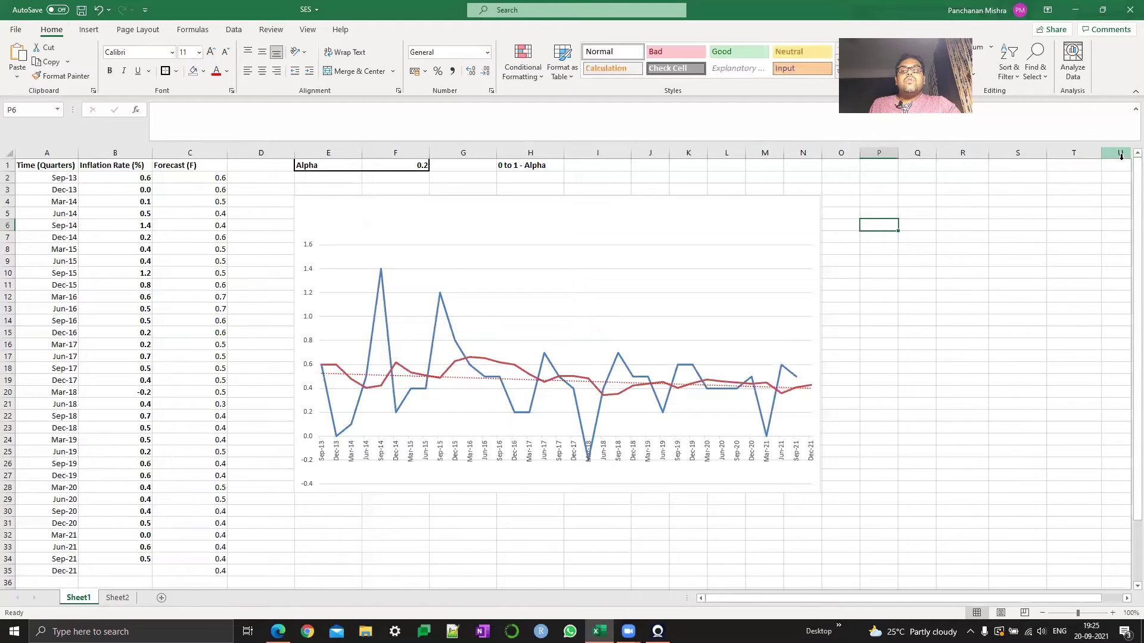
left_click(880, 177)
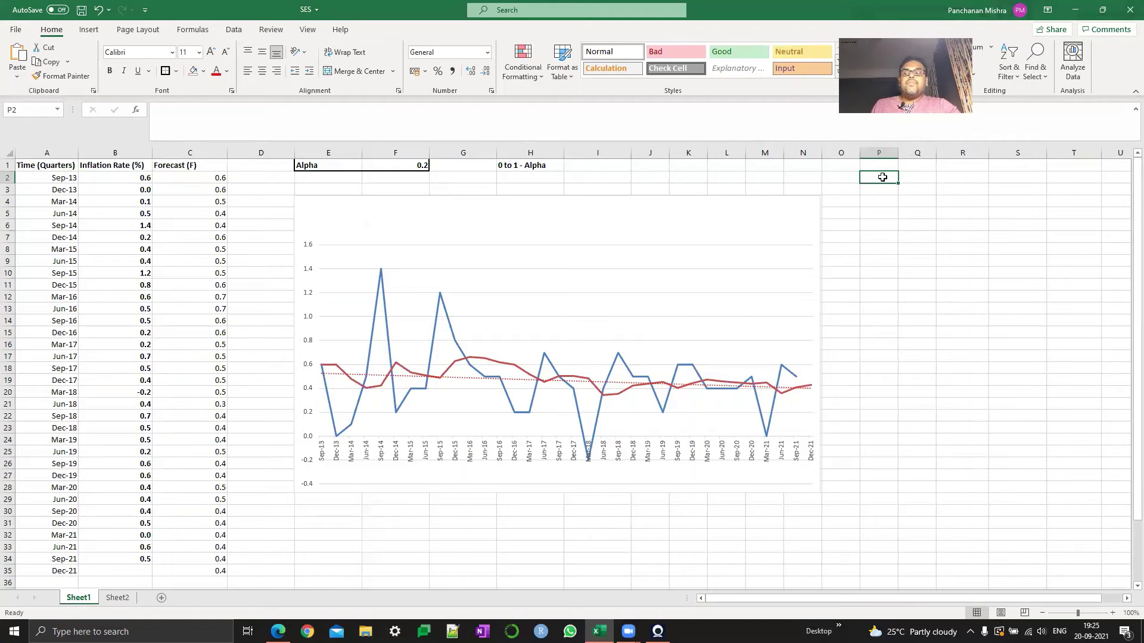
key("Up")
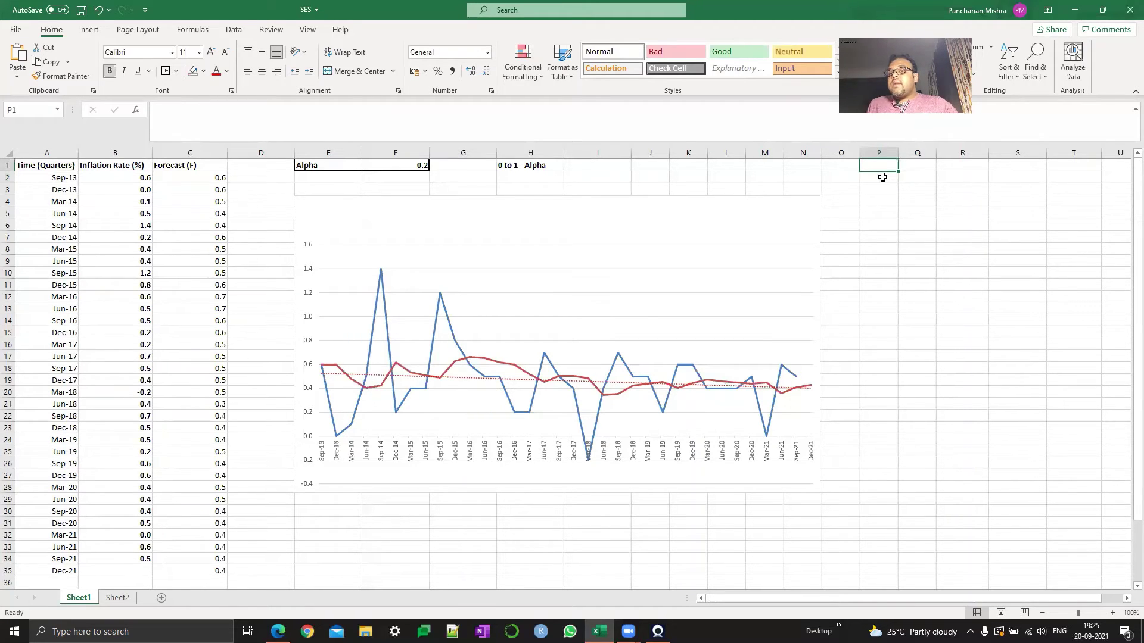
type("E")
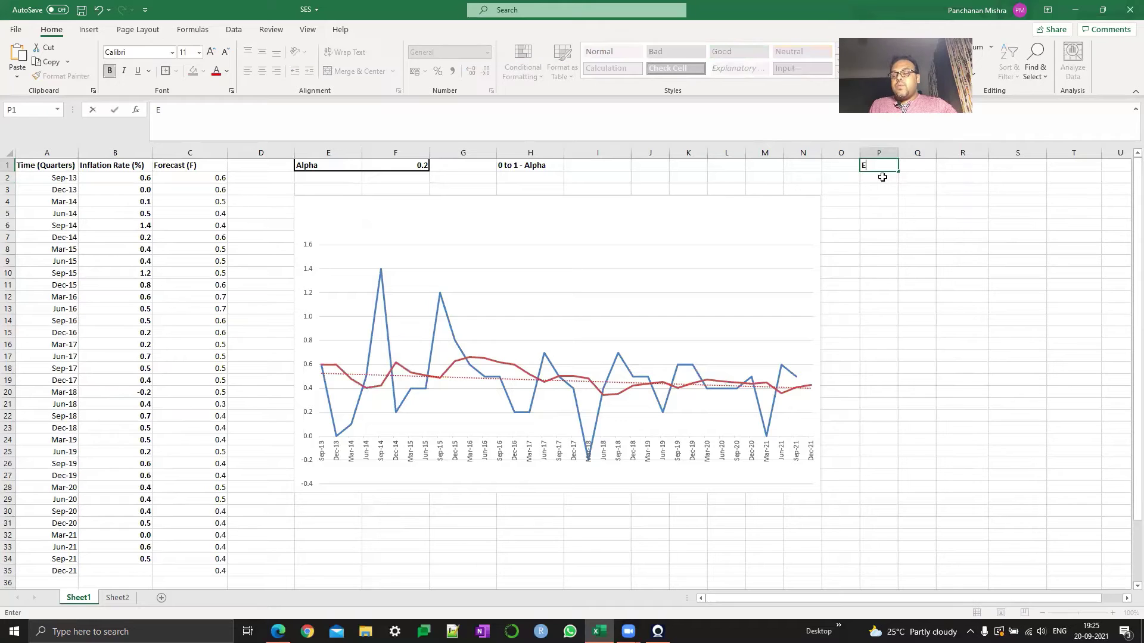
type("rror (E)")
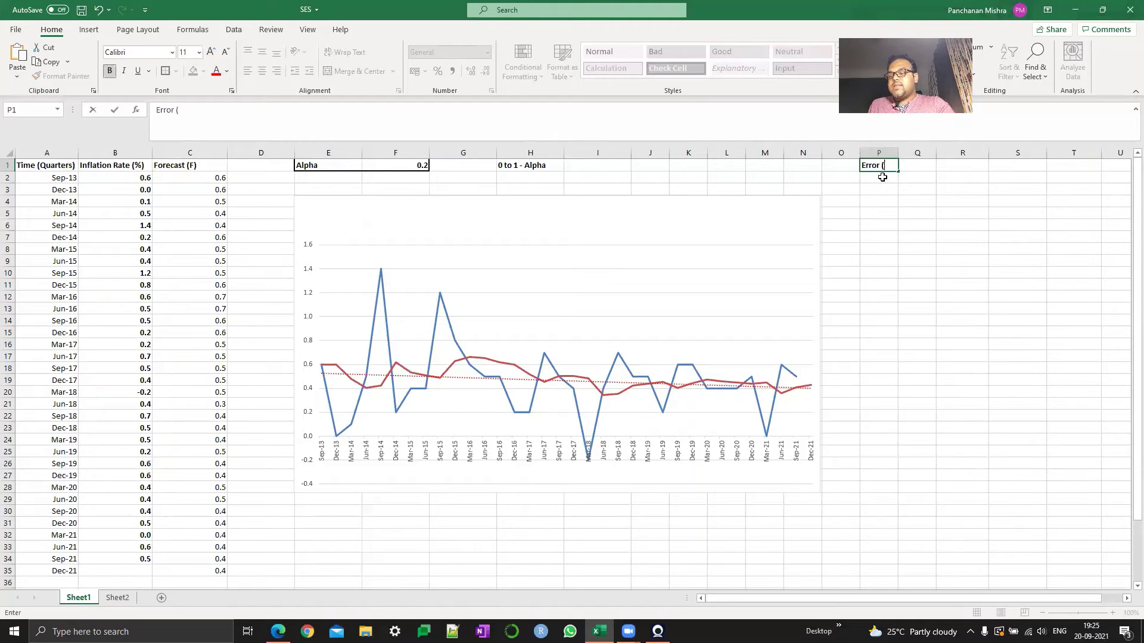
key("Return")
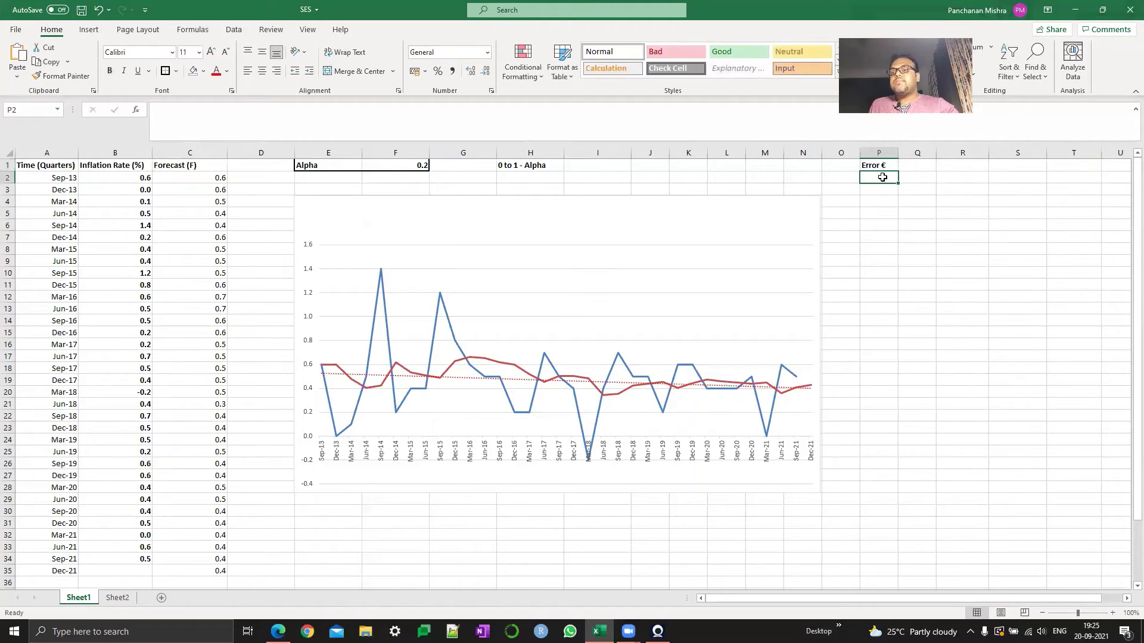
double_click(898, 152)
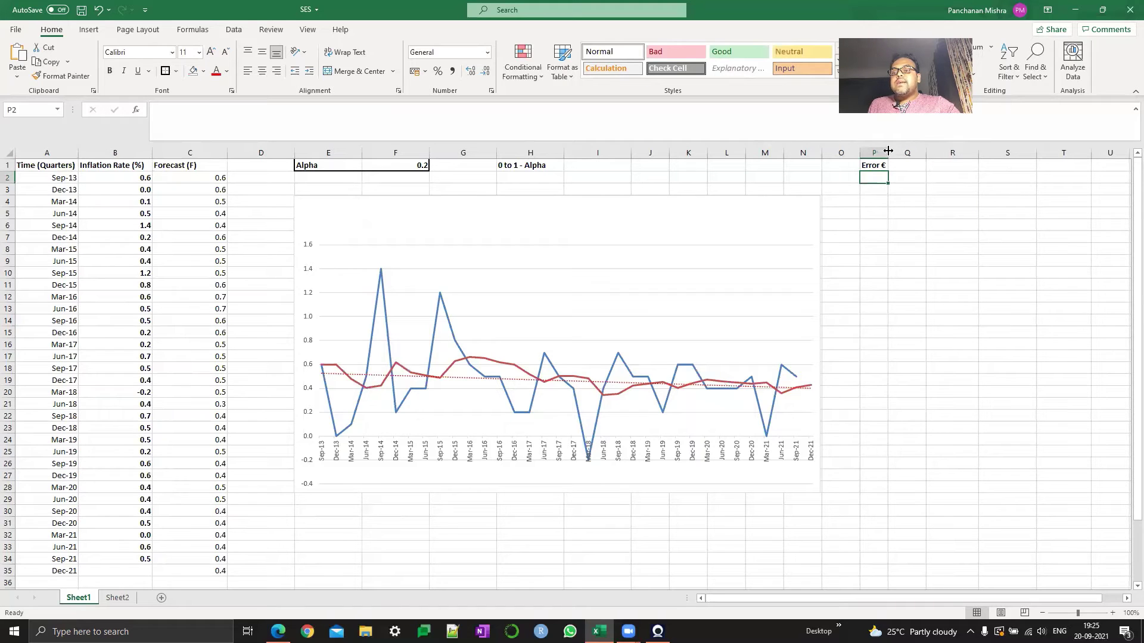
left_click_drag(887, 150, 908, 150)
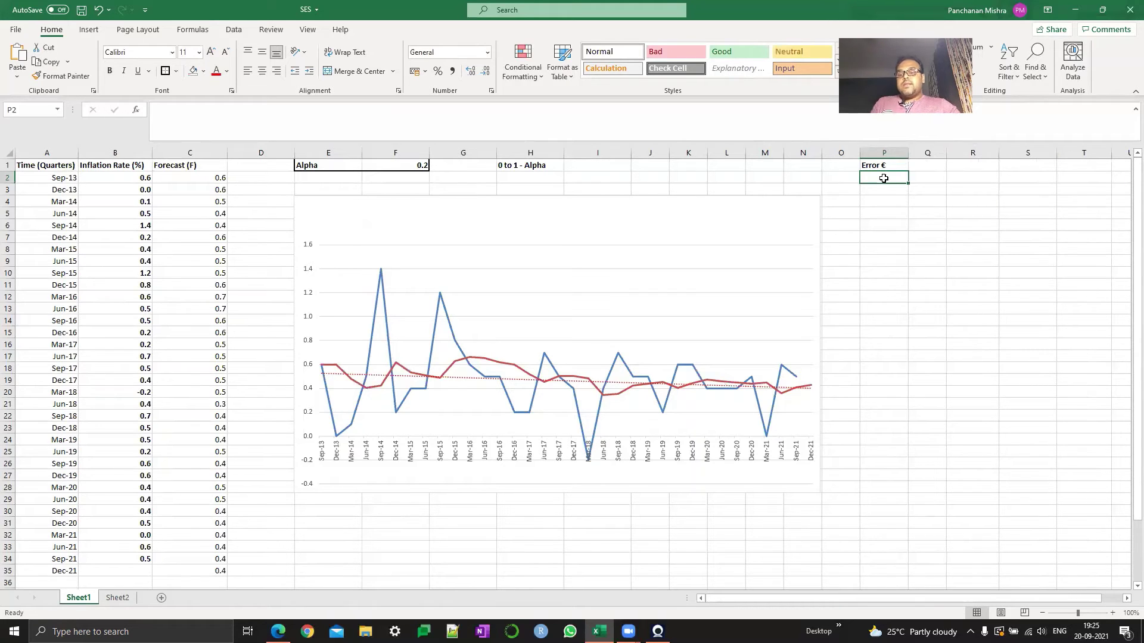
- Calculate the forecast error in P2 with =B2-C2 and fill the formula down through the Sep-21 row, P34
type("=")
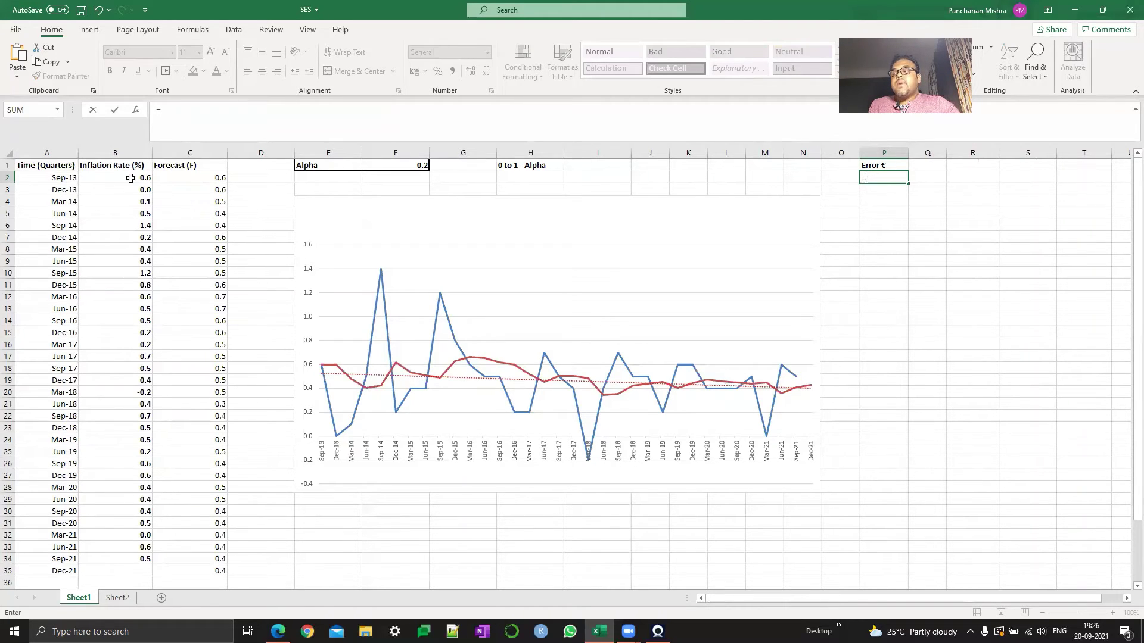
left_click(128, 178)
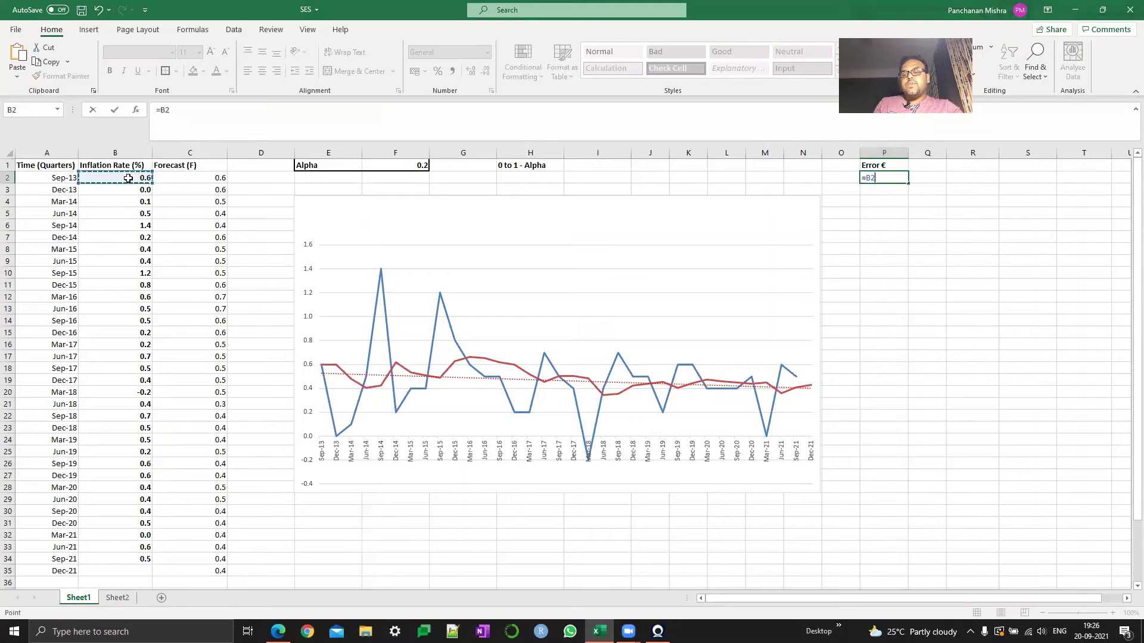
type("-")
left_click(180, 179)
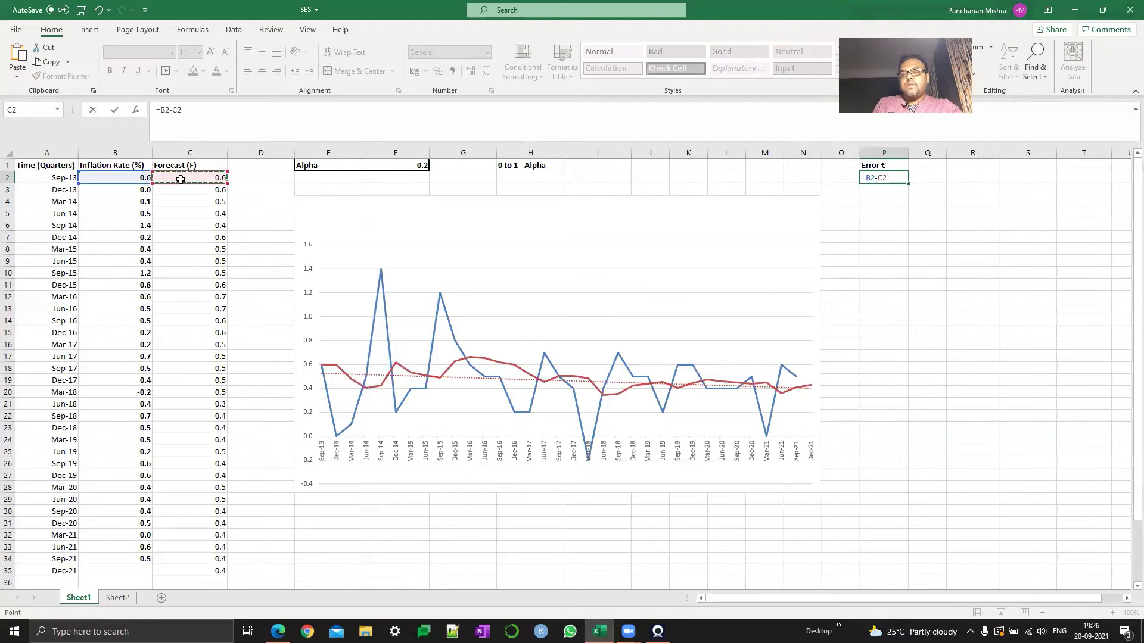
key("Return")
left_click(882, 176)
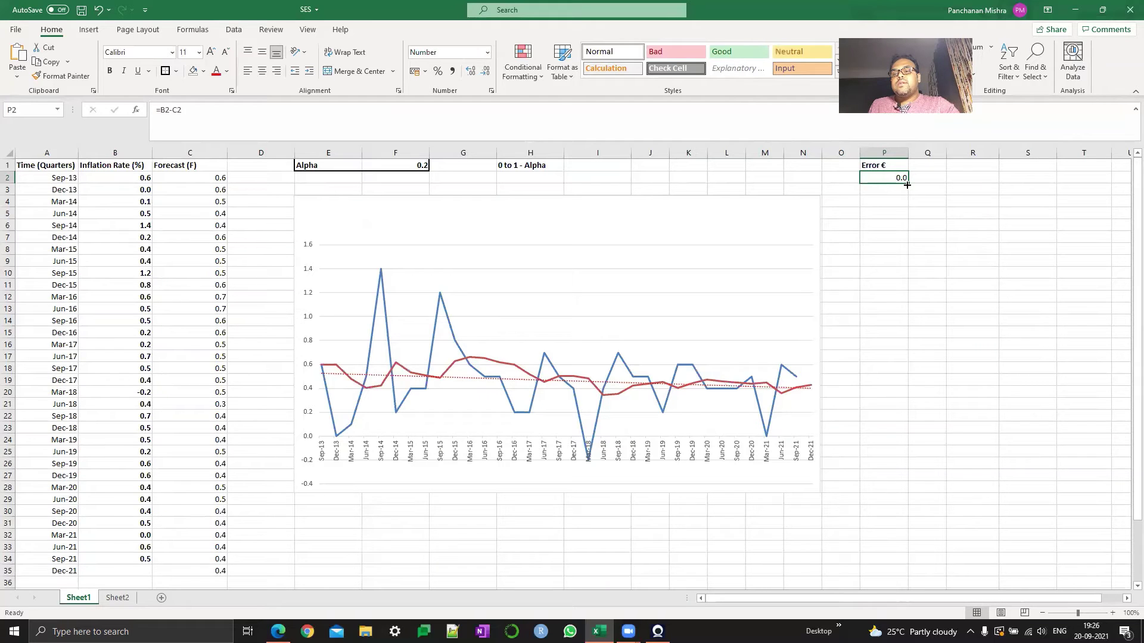
left_click_drag(907, 185, 911, 570)
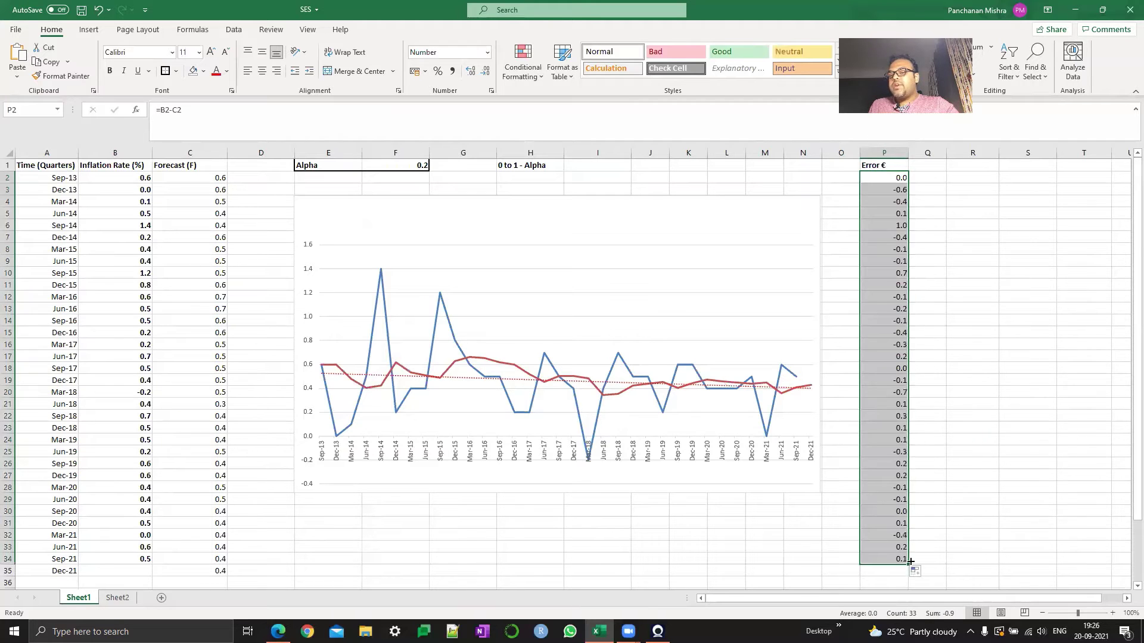
- Enter the bold header "Squared Errors" in Q1 and widen column Q to fit it
left_click(928, 174)
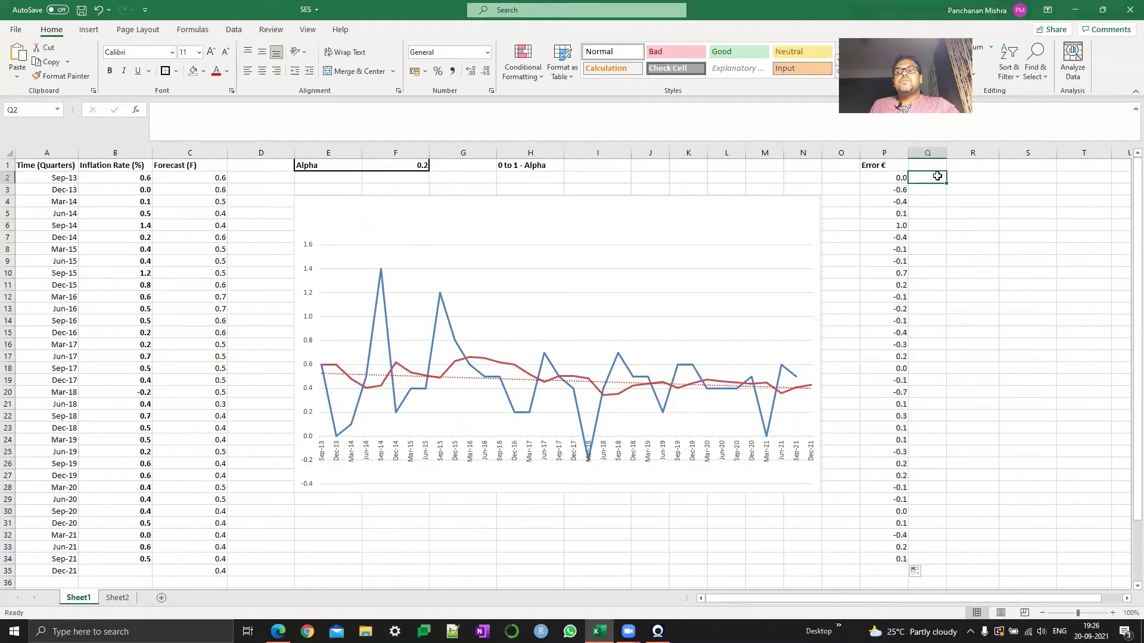
left_click(950, 178)
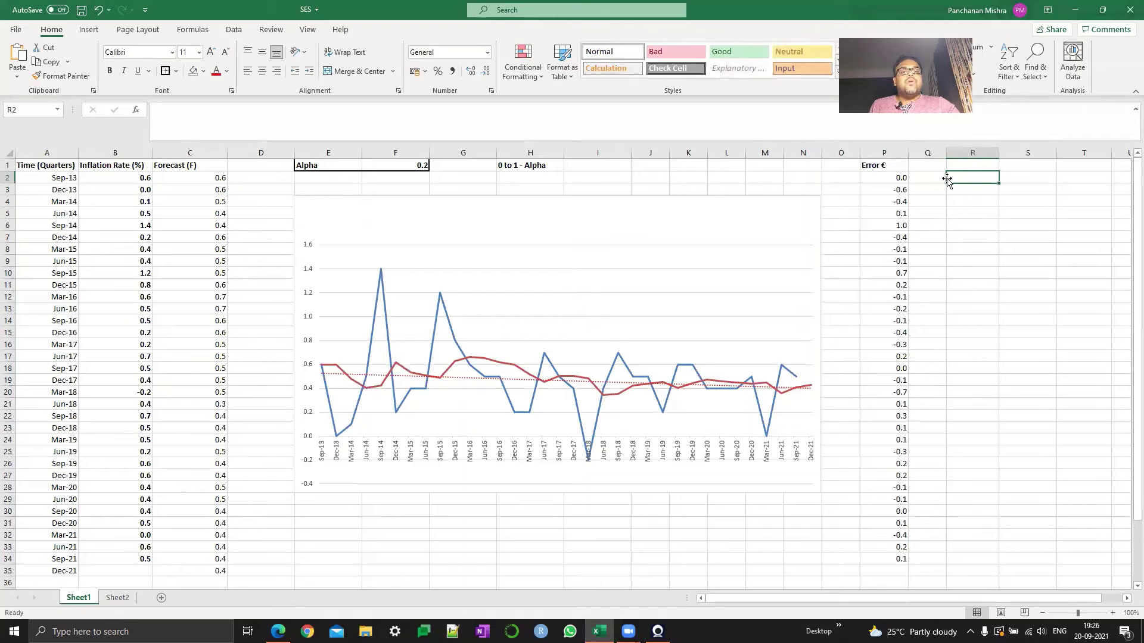
left_click(937, 165)
key("ctrl+b")
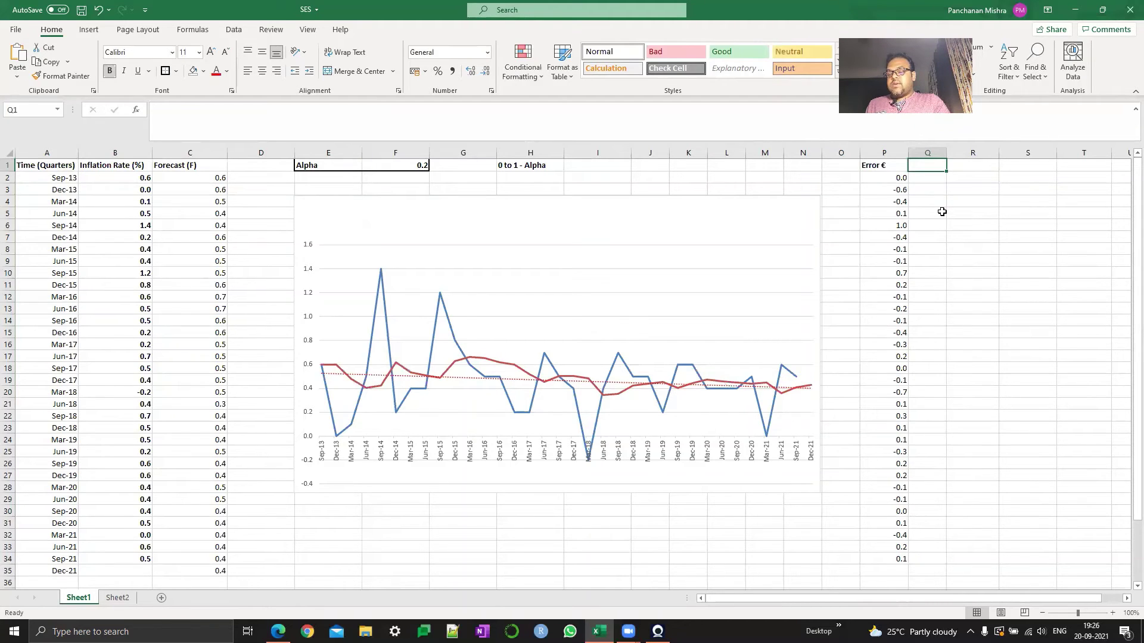
type("Sq")
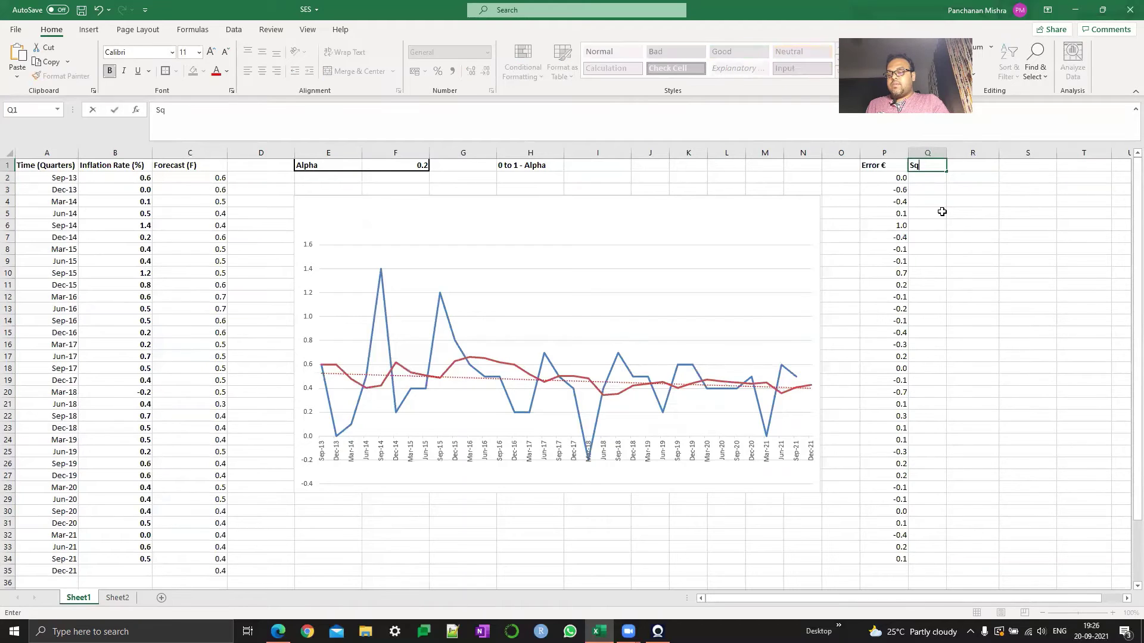
type("uared Errors")
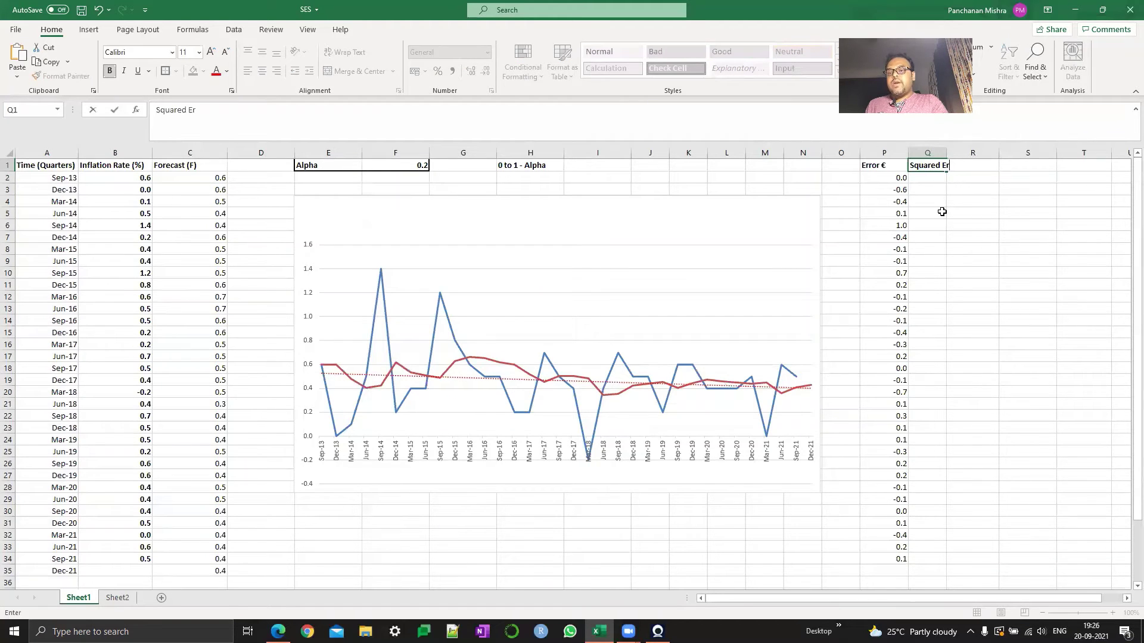
key("Return")
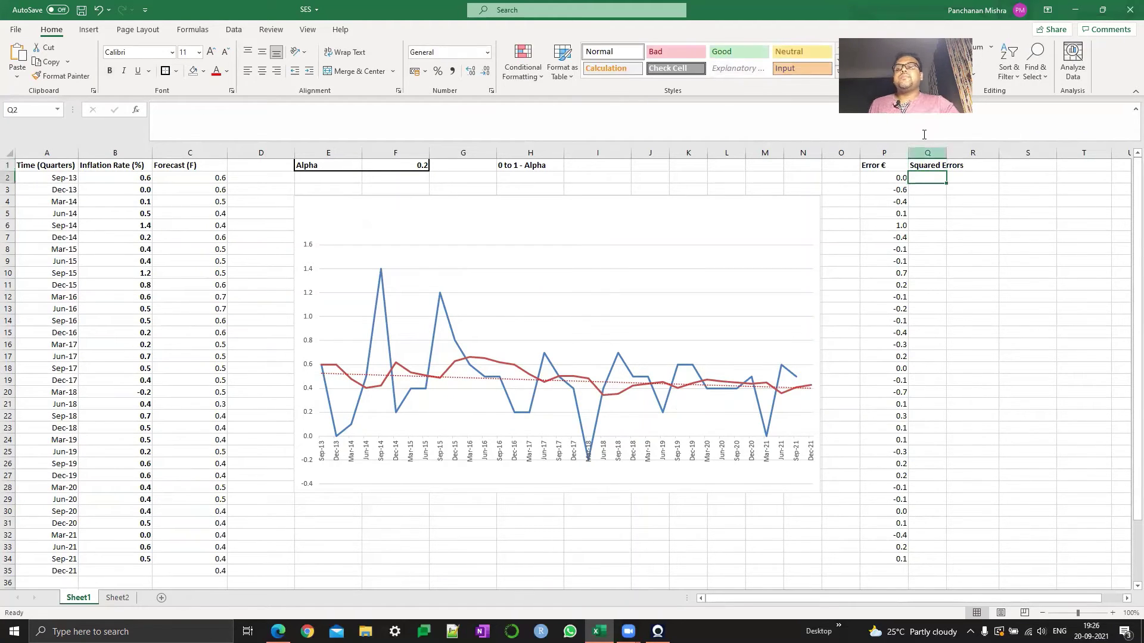
left_click_drag(947, 154, 965, 155)
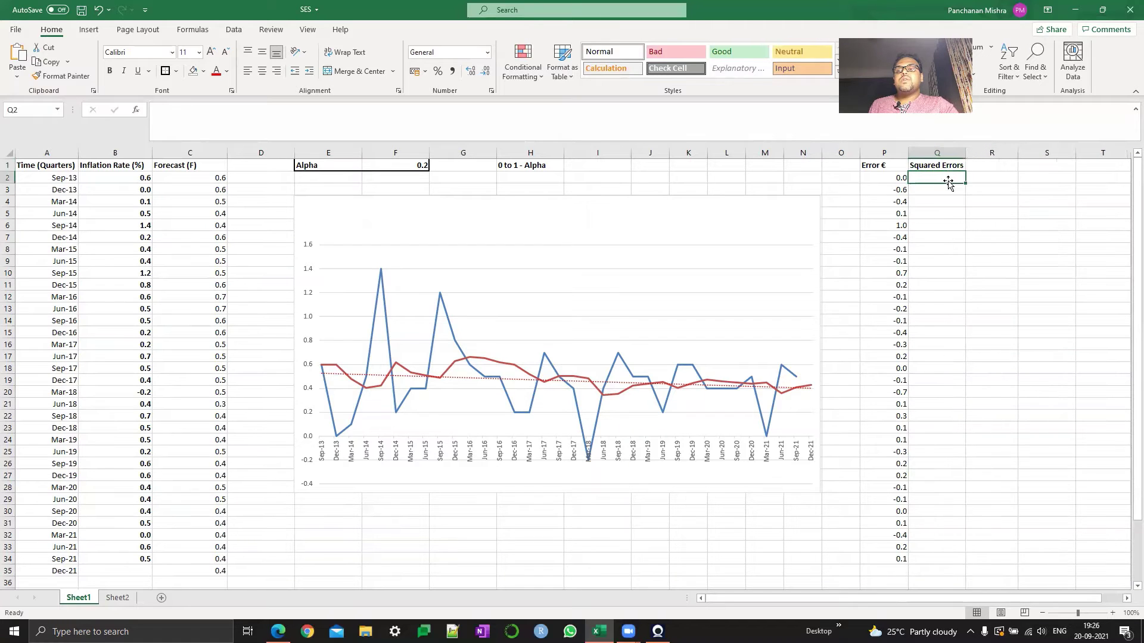
- Calculate the squared error in Q2 with =P2^2 and fill the formula down through the Sep-21 row, Q34
type("=")
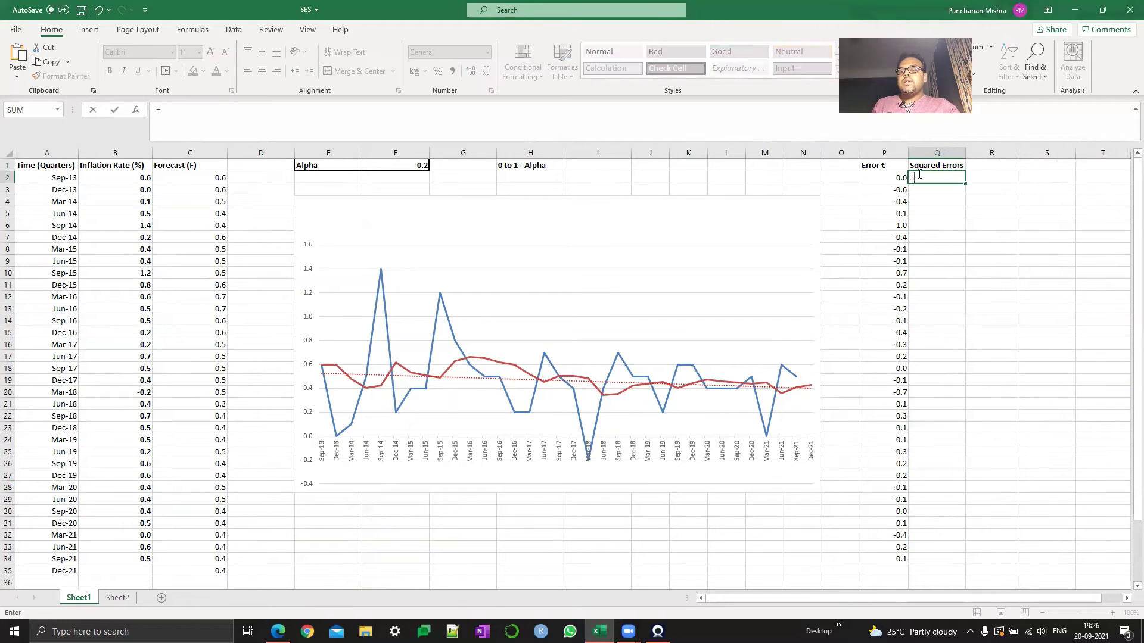
left_click(878, 176)
type("^2")
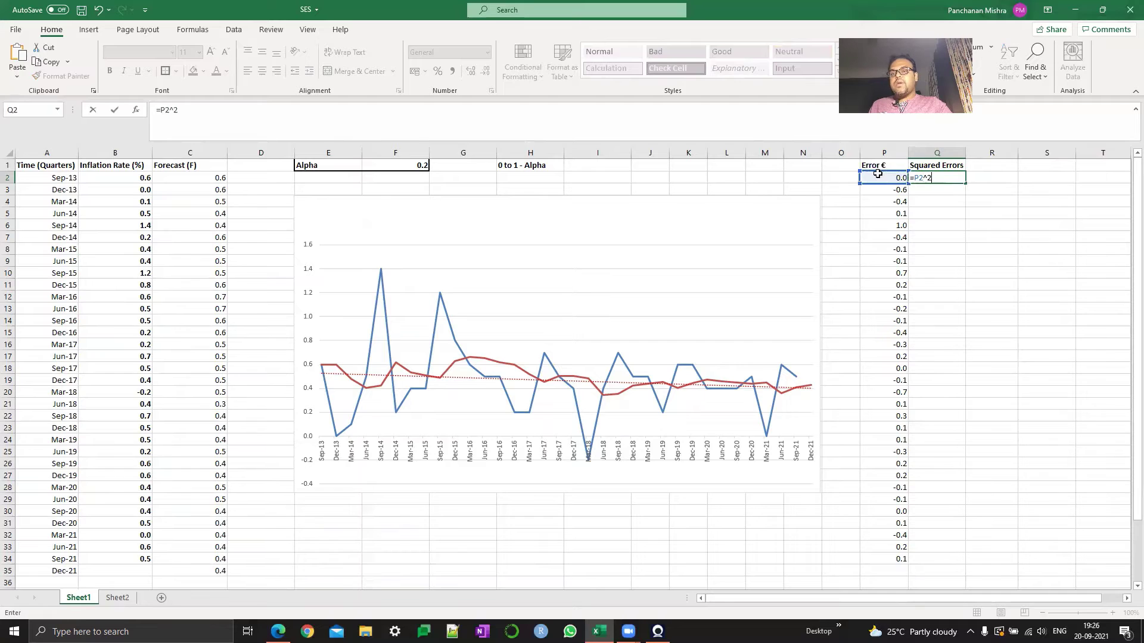
key("ctrl+Return")
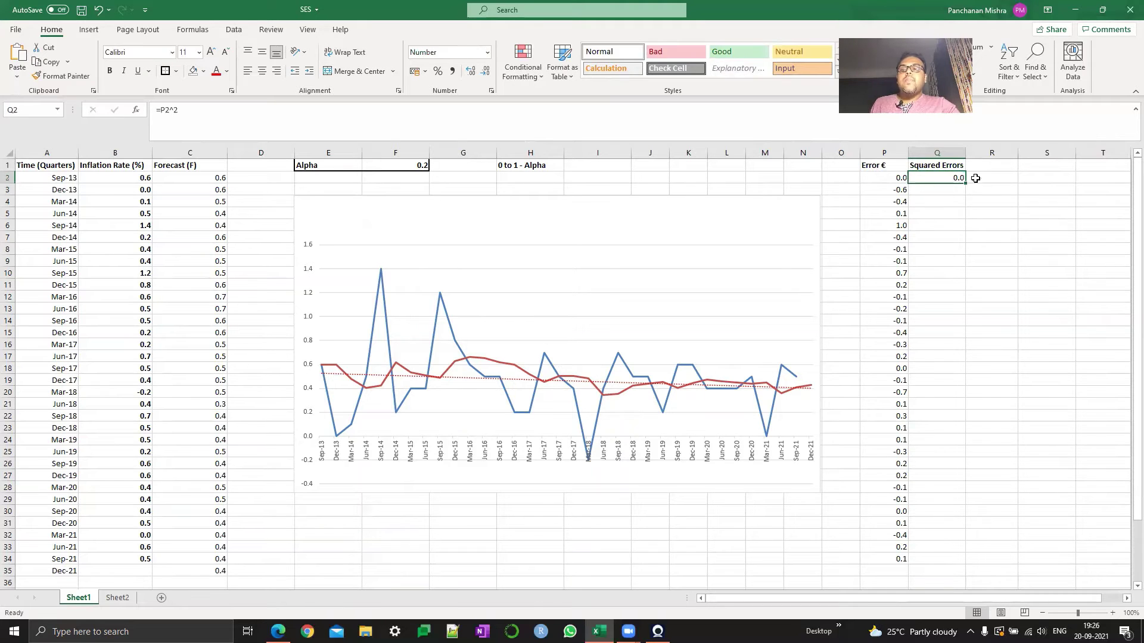
left_click_drag(964, 184, 960, 561)
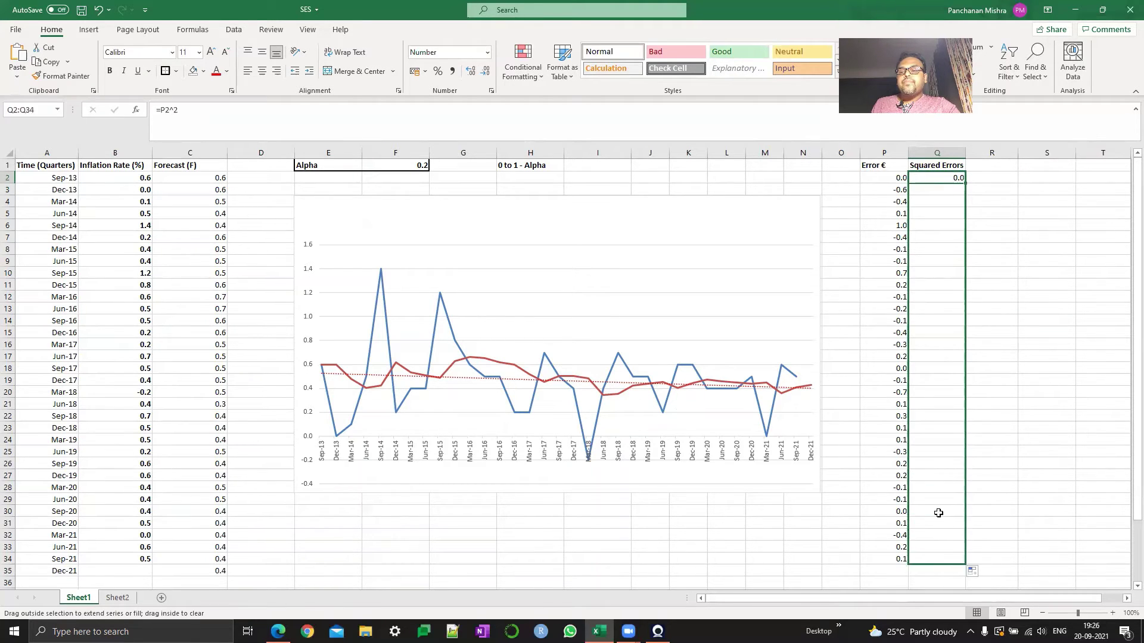
- Label P35 "MSE" and calculate the mean squared error in Q35 with =AVERAGE(Q2:Q34)
left_click(987, 165)
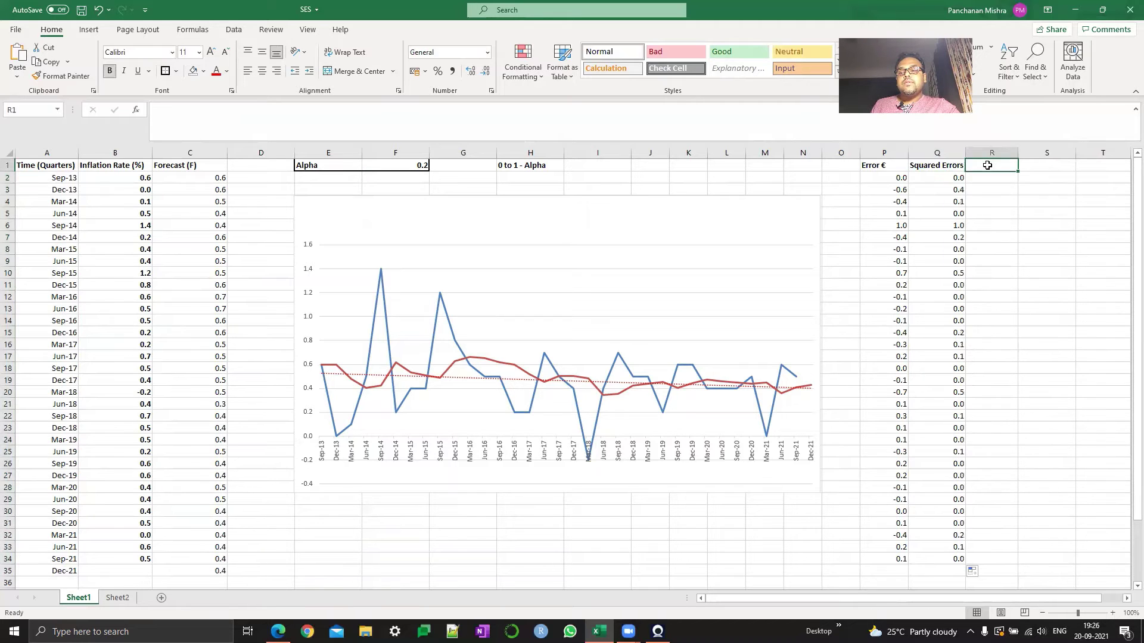
left_click(944, 573)
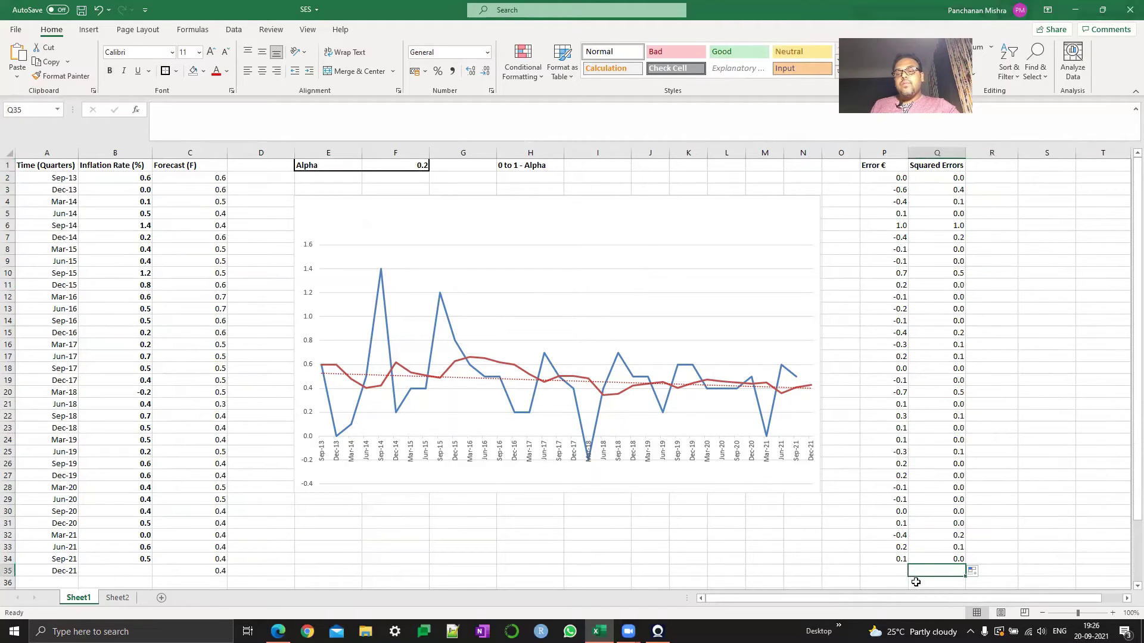
left_click(898, 573)
scroll(911, 566, "down", 1)
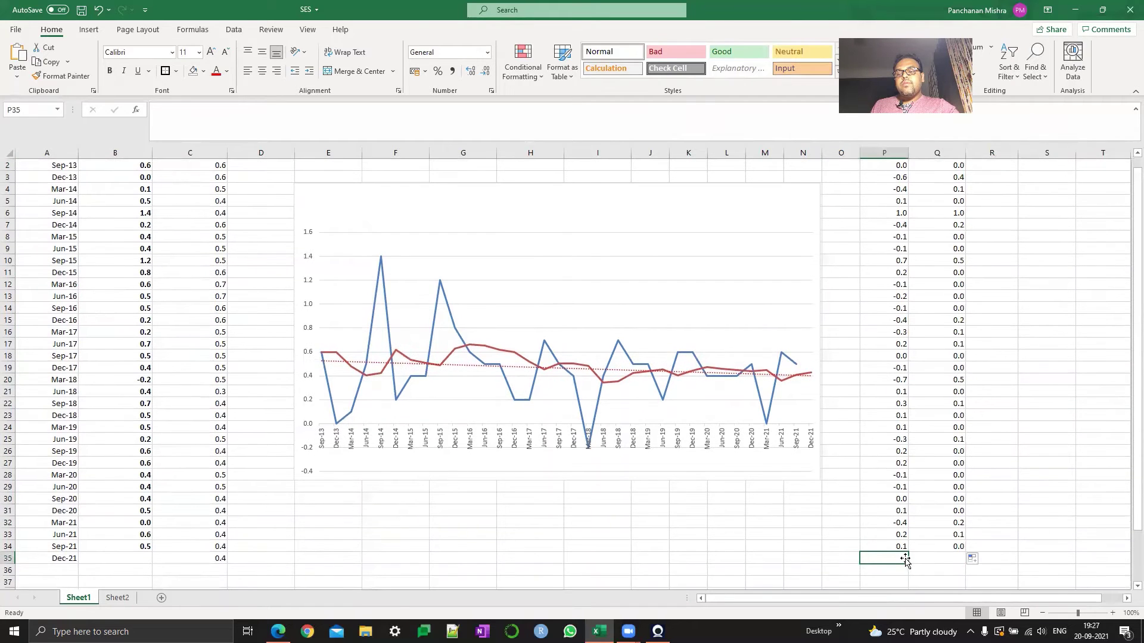
scroll(905, 568, "up", 1)
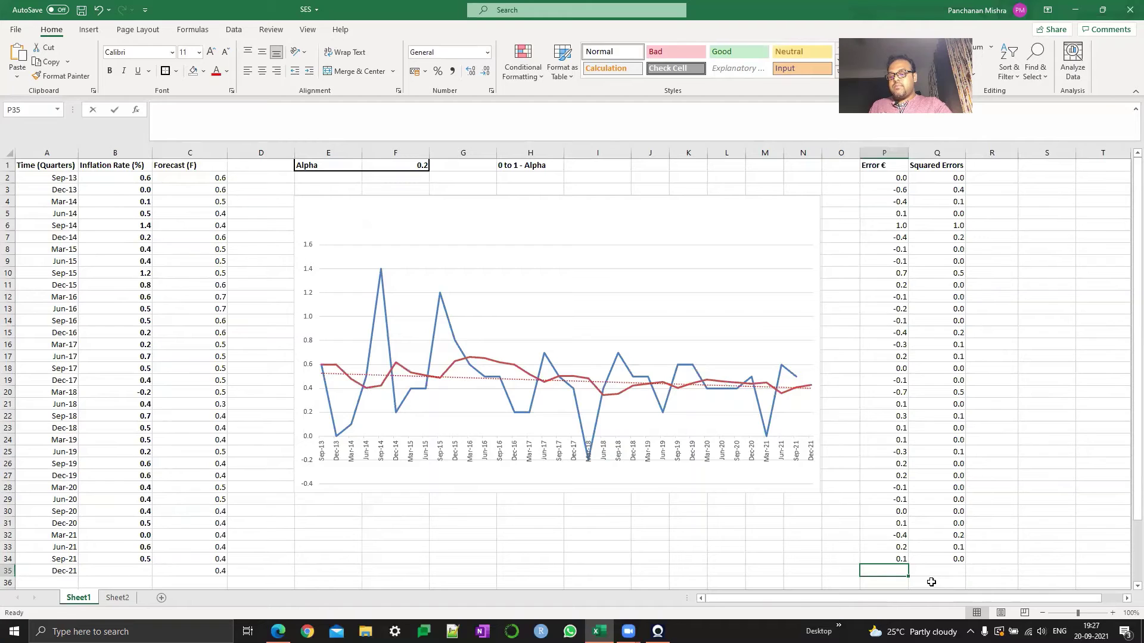
type("MSE")
key("Tab")
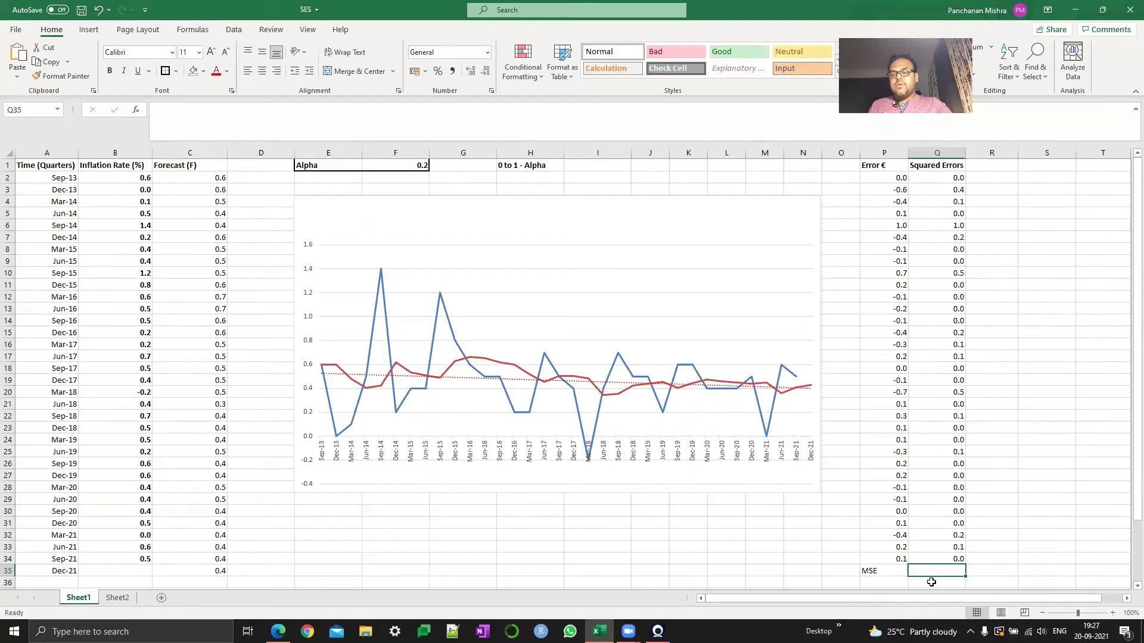
type("=Average(")
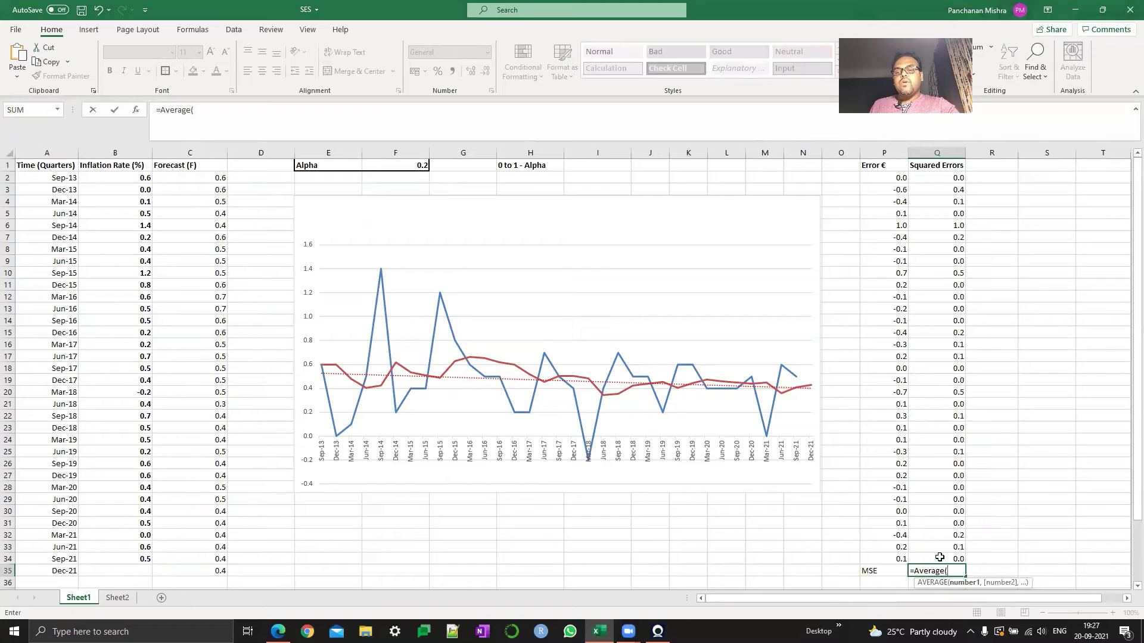
left_click_drag(939, 557, 926, 181)
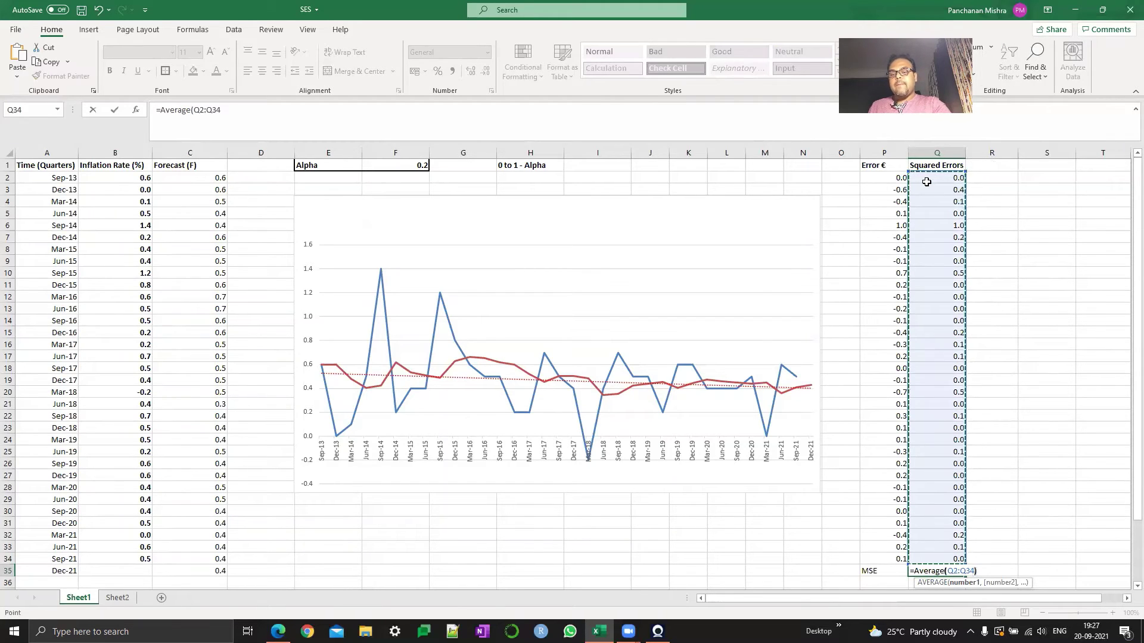
key("Return")
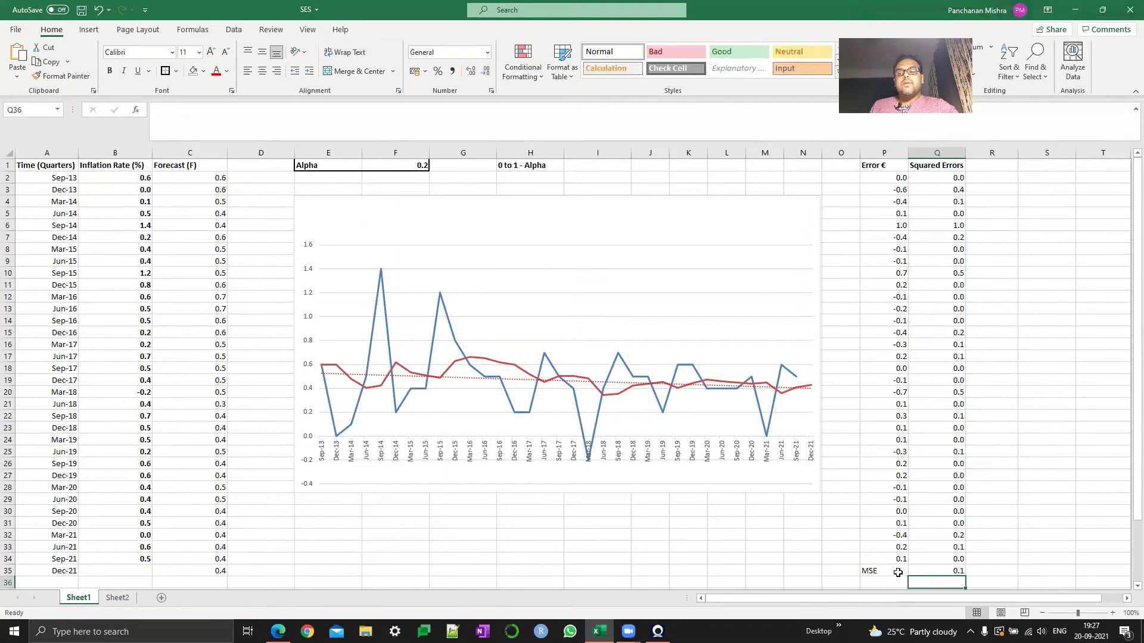
- Shade the MSE label and value cells, P35:Q35, with a light blue fill
left_click_drag(896, 572, 941, 571)
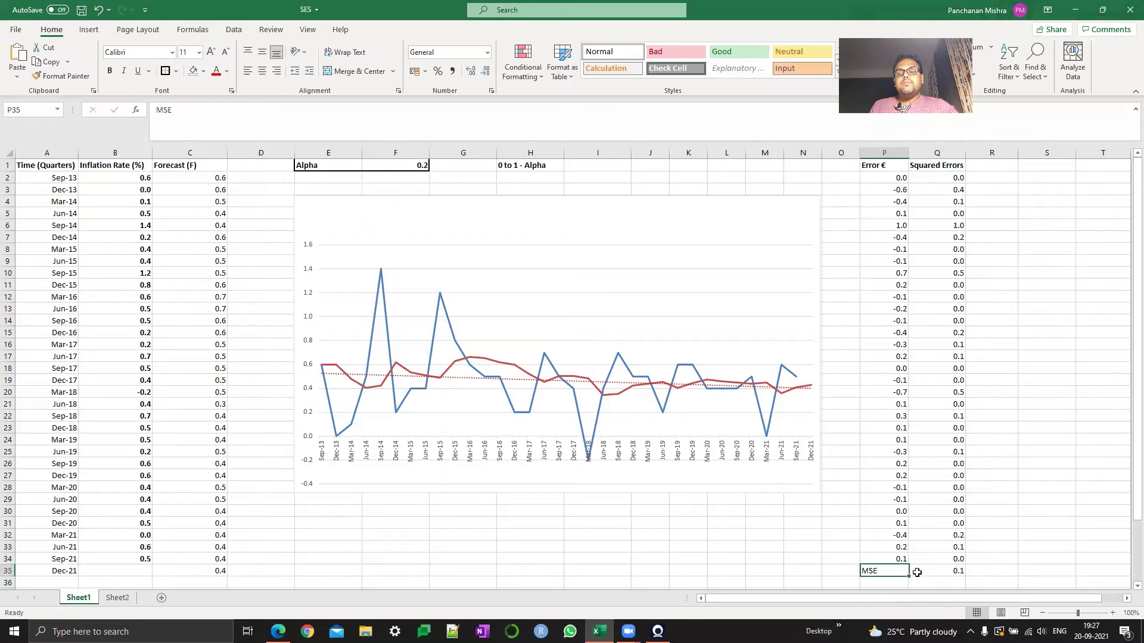
left_click(203, 71)
left_click(231, 115)
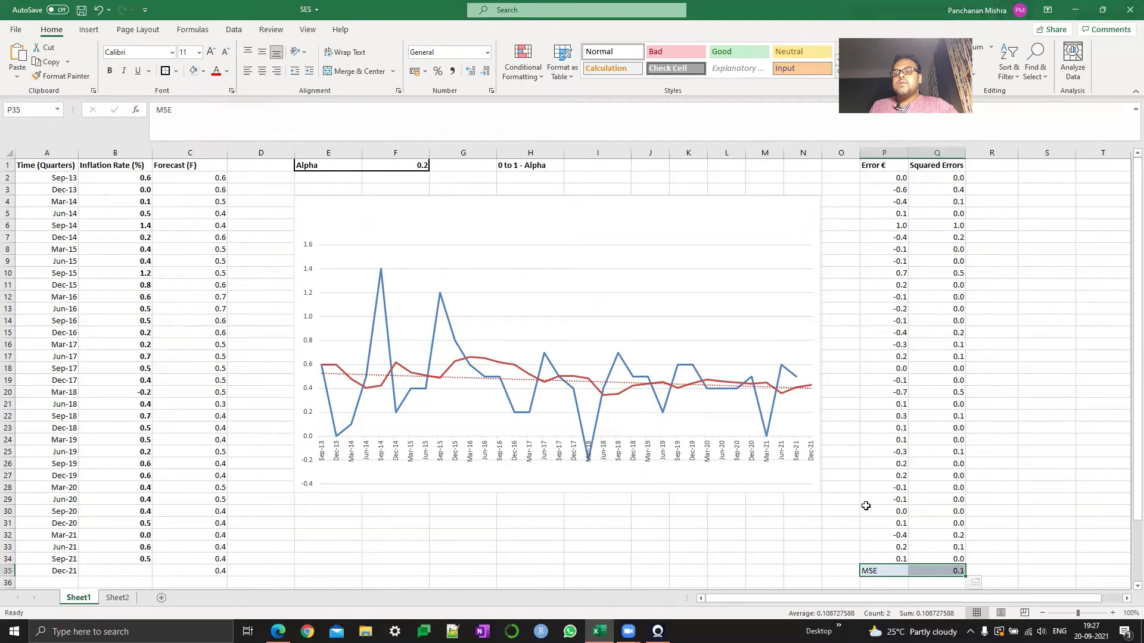
left_click(992, 571)
double_click(992, 570)
left_click(1057, 570)
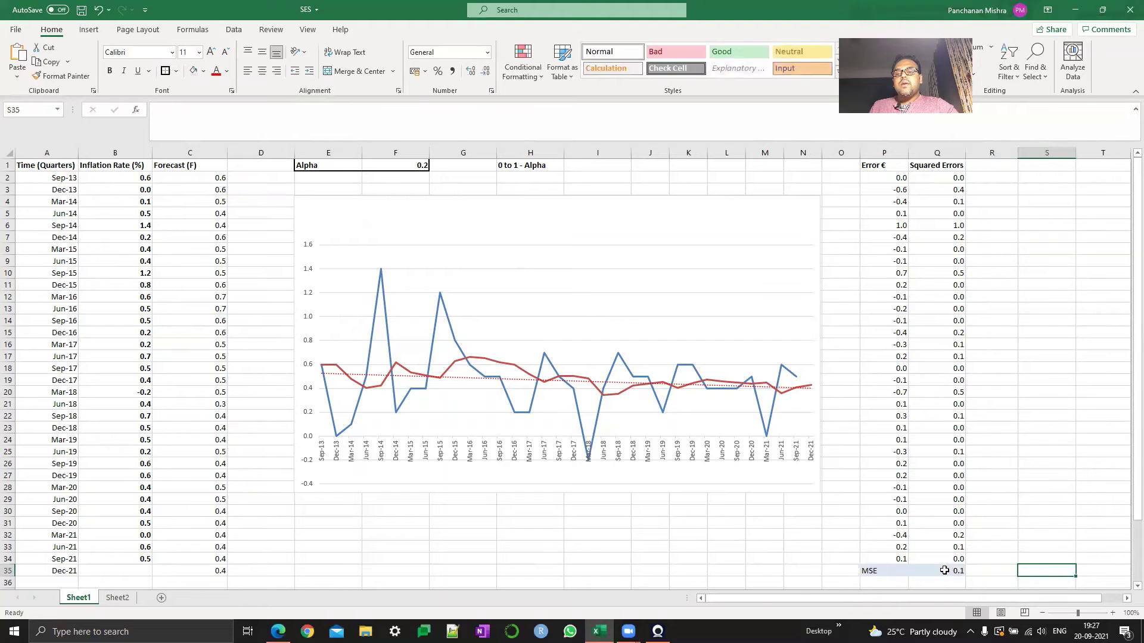
left_click(944, 570)
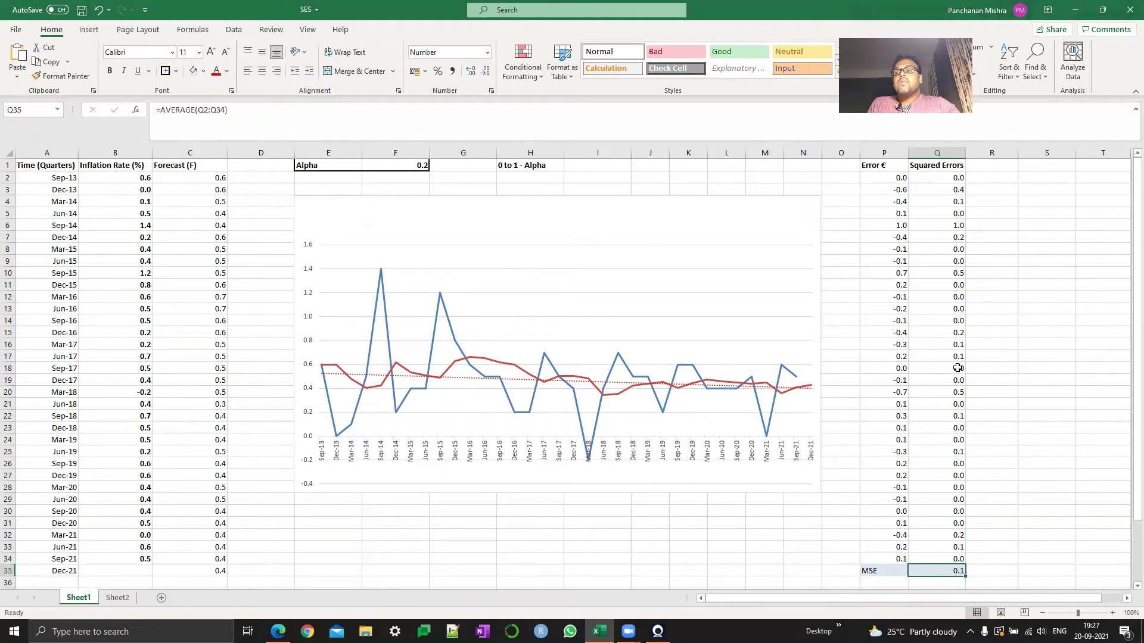
- Set the alpha value in F1 to 0.6 and compare the updated forecast line with the actual rates in the chart
left_click(399, 165)
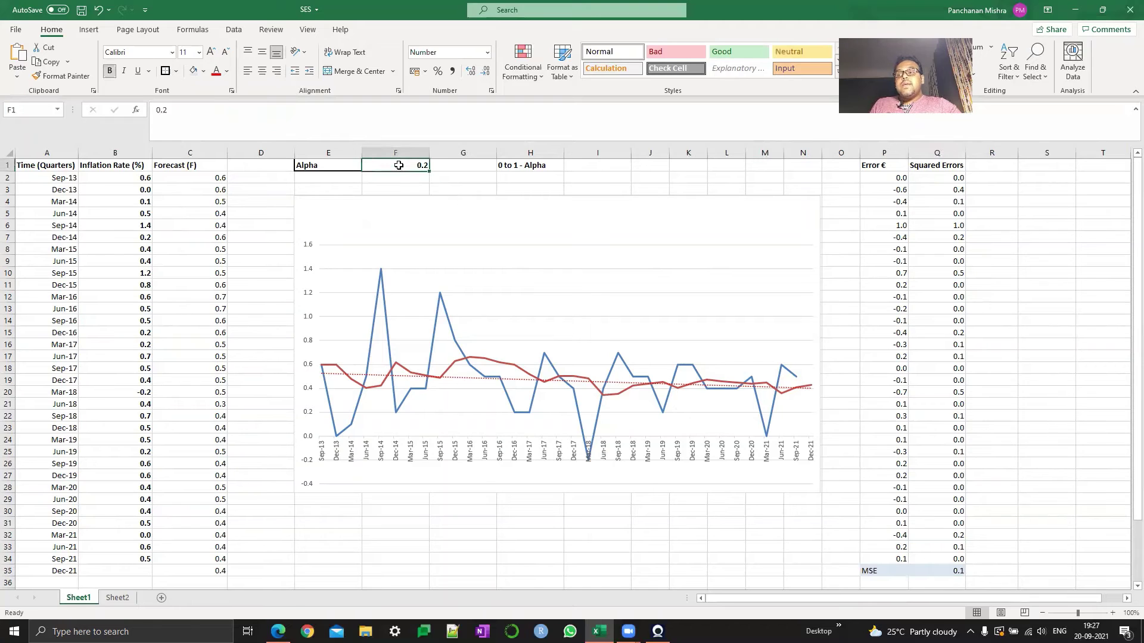
type("0.")
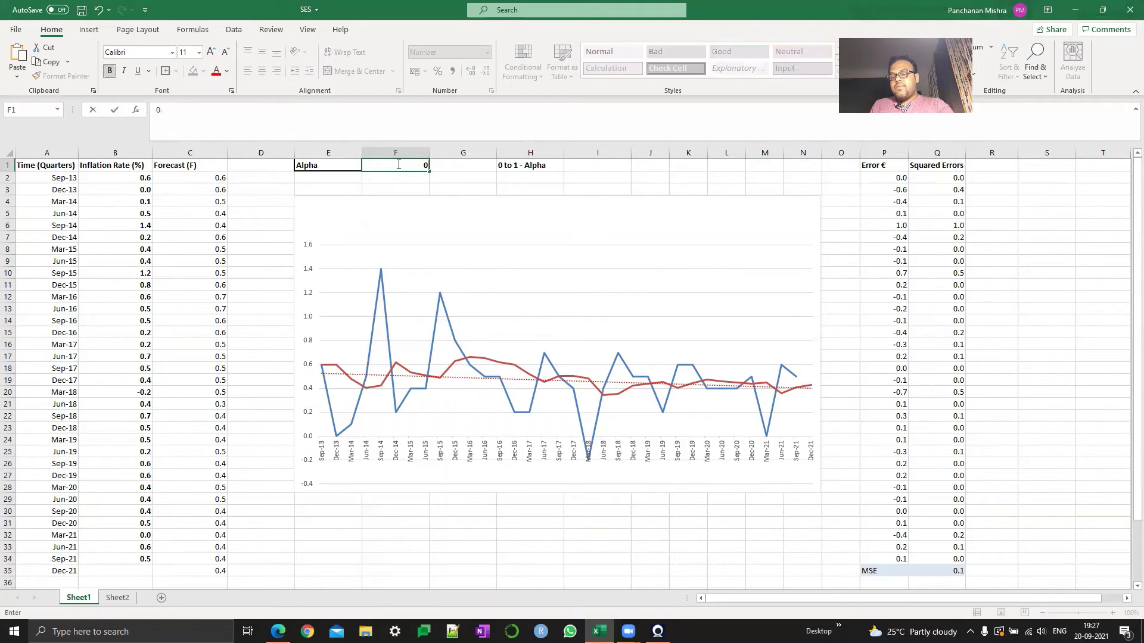
type("6")
key("Return")
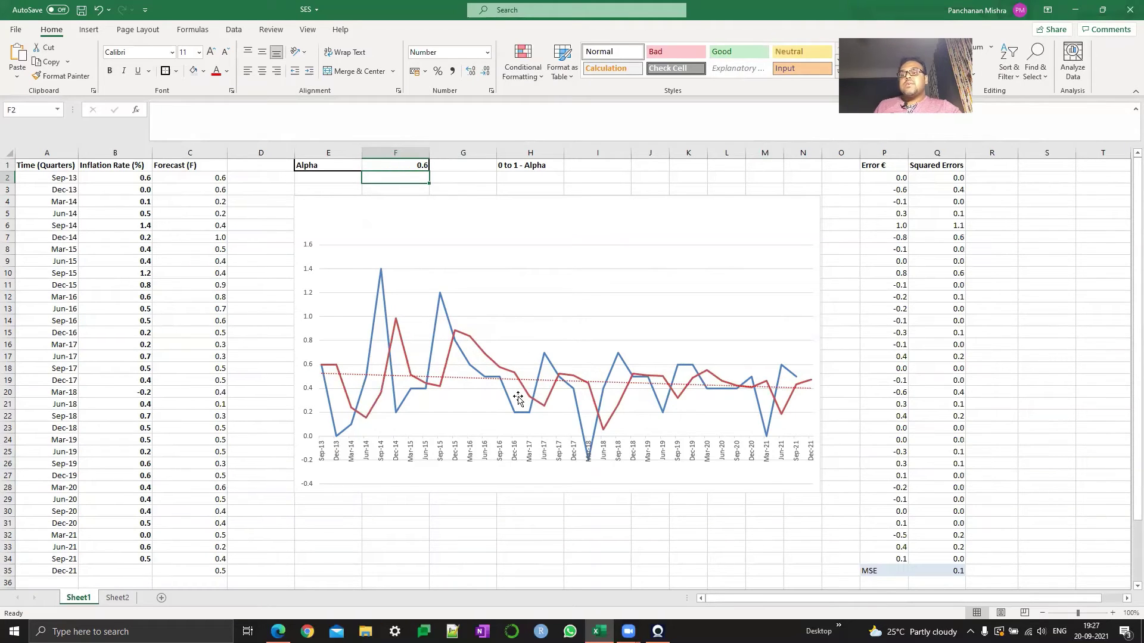
mouse_move(492, 362)
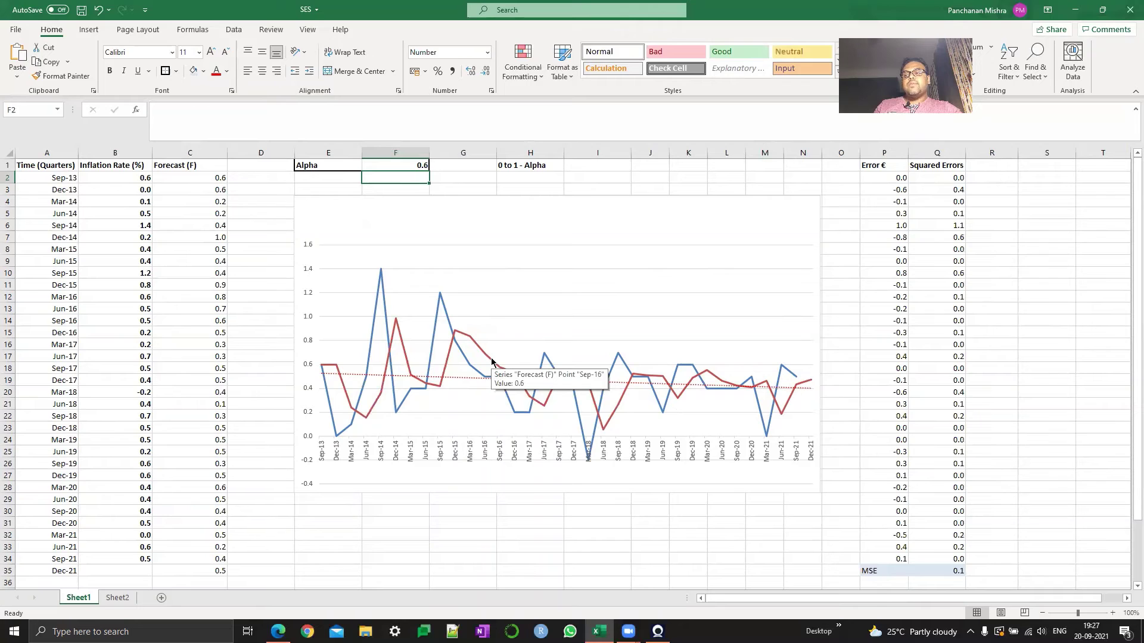
mouse_move(599, 413)
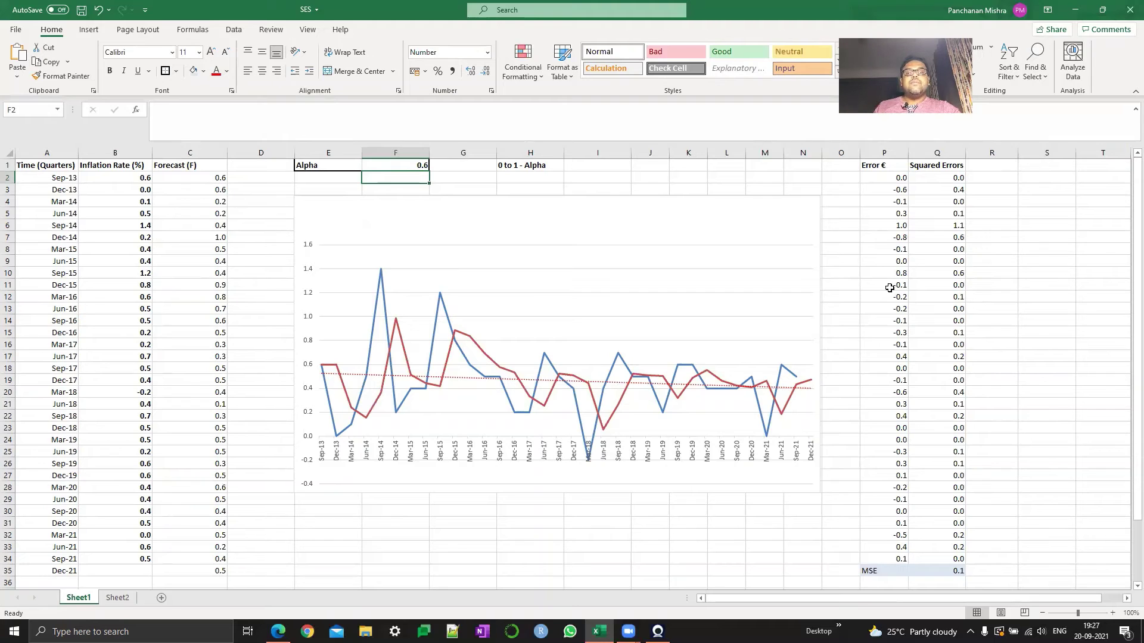
- Show the errors and squared errors in P2:Q34 and the MSE in Q35 with three decimal places
left_click(894, 180)
left_click(917, 180)
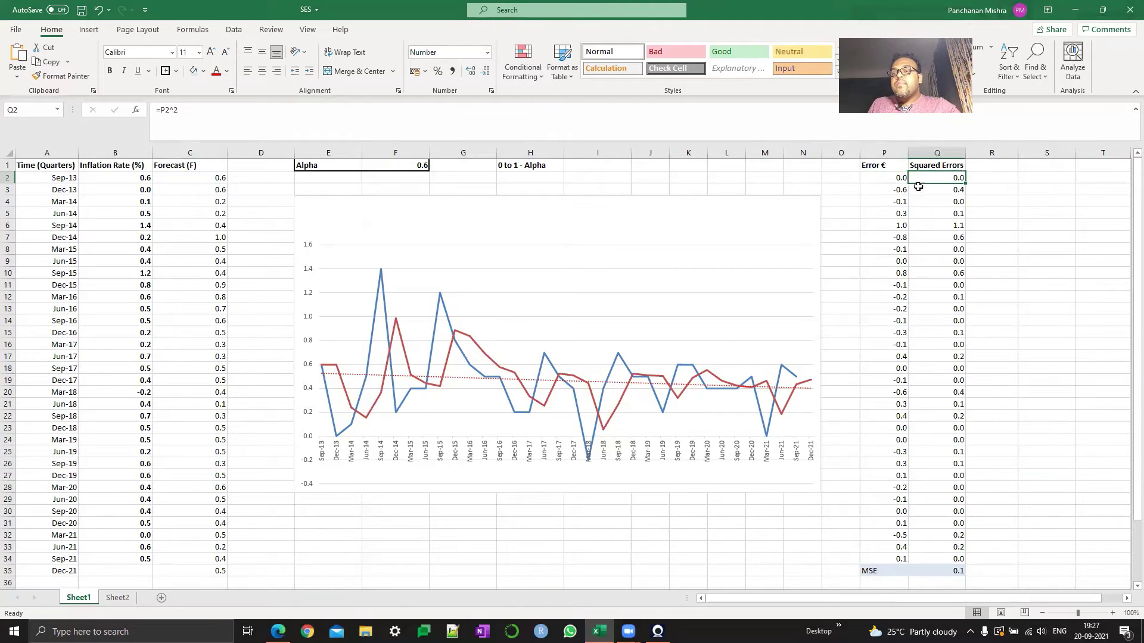
left_click(894, 216)
left_click(895, 178)
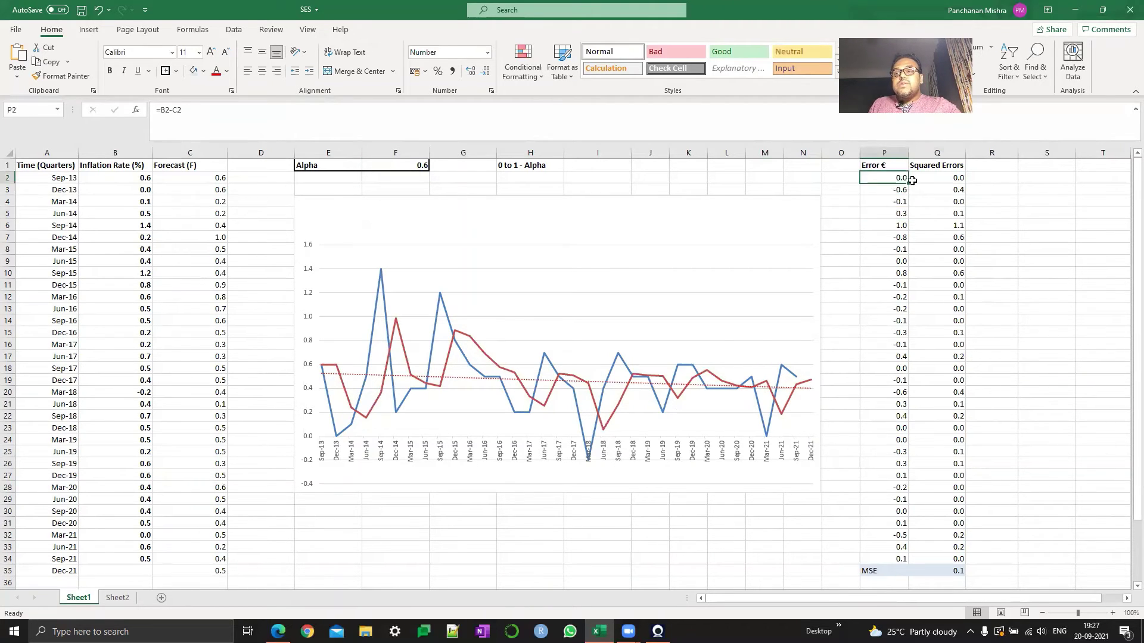
left_click_drag(903, 179, 953, 559)
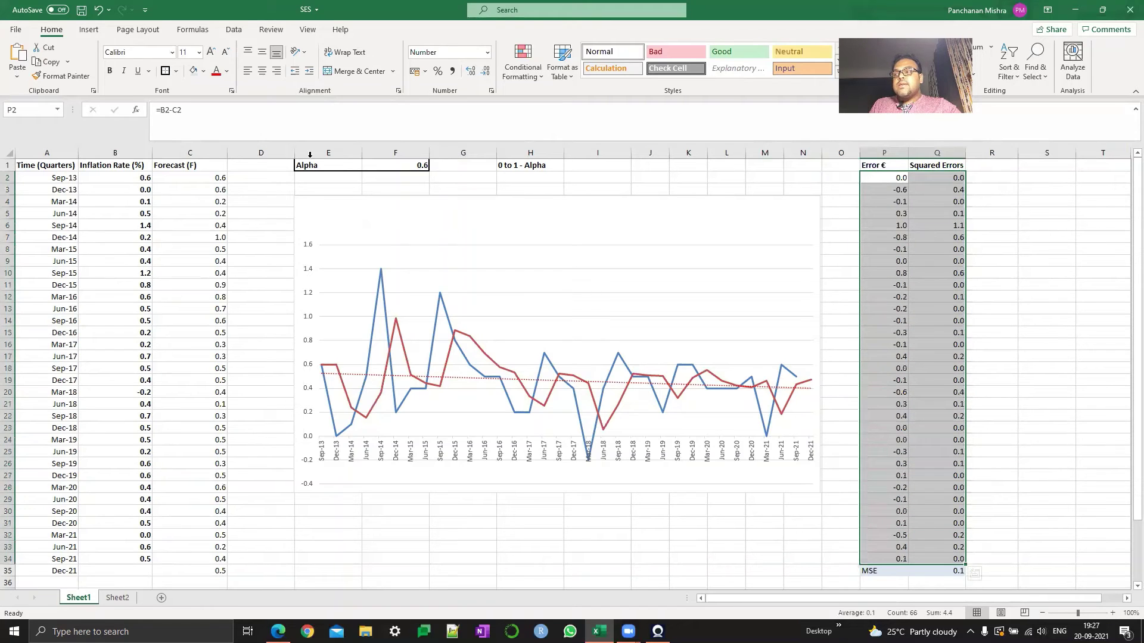
left_click(471, 72)
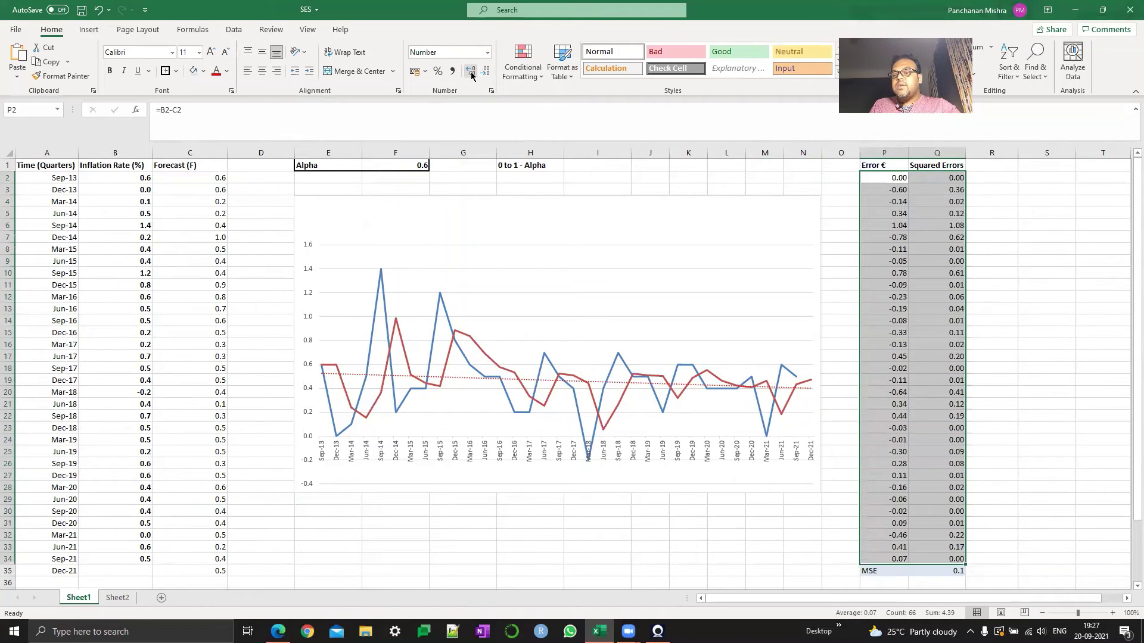
left_click(471, 71)
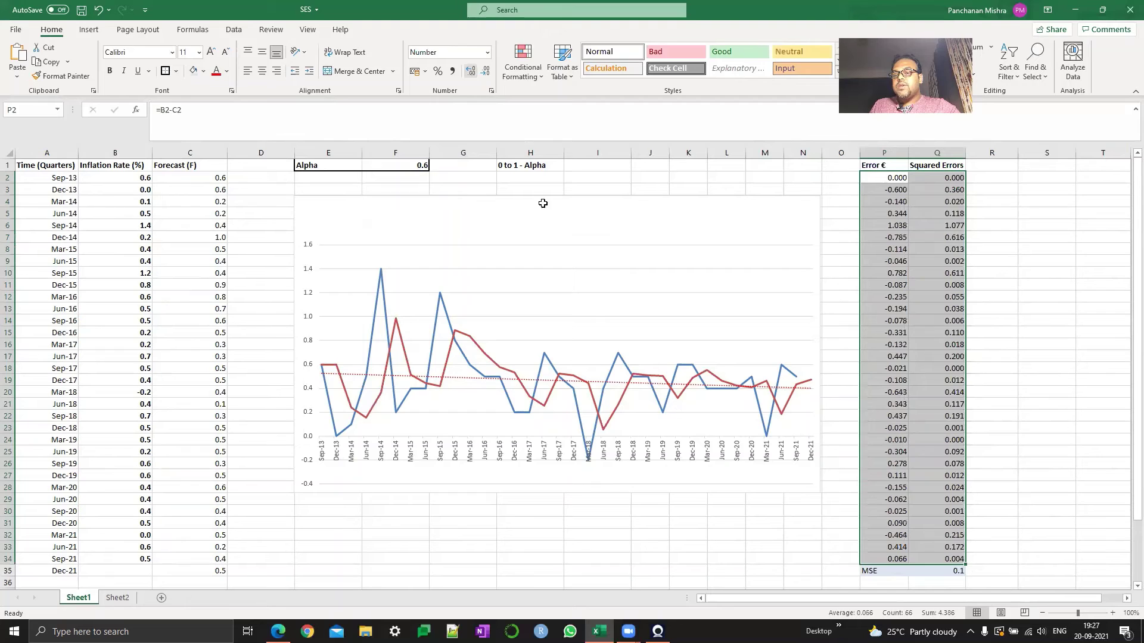
left_click(936, 572)
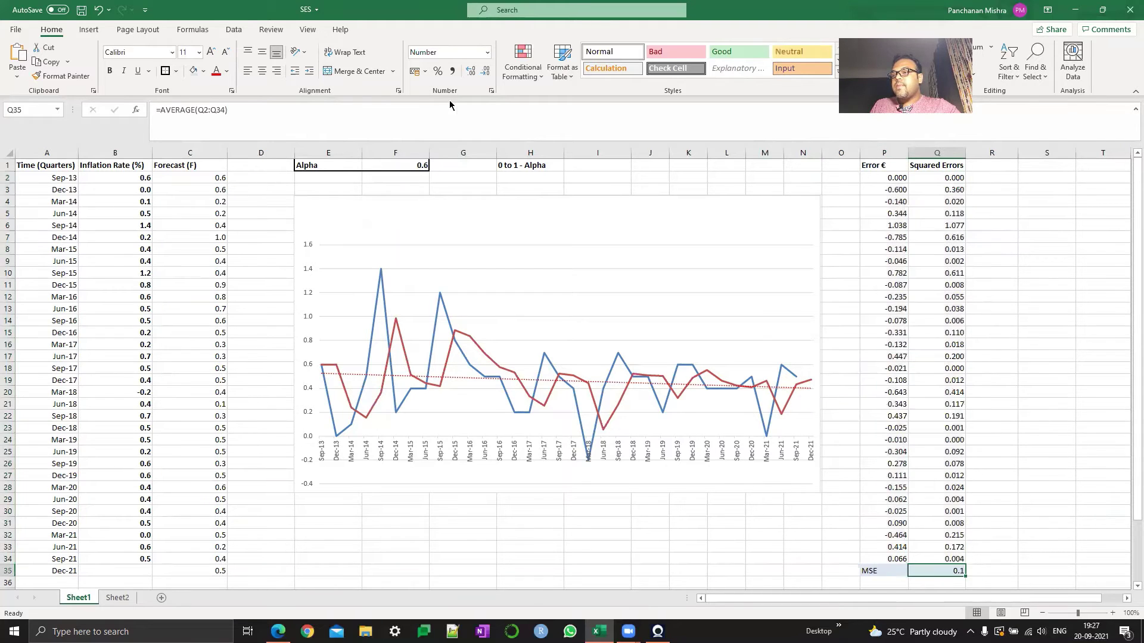
left_click(470, 72)
left_click(470, 72)
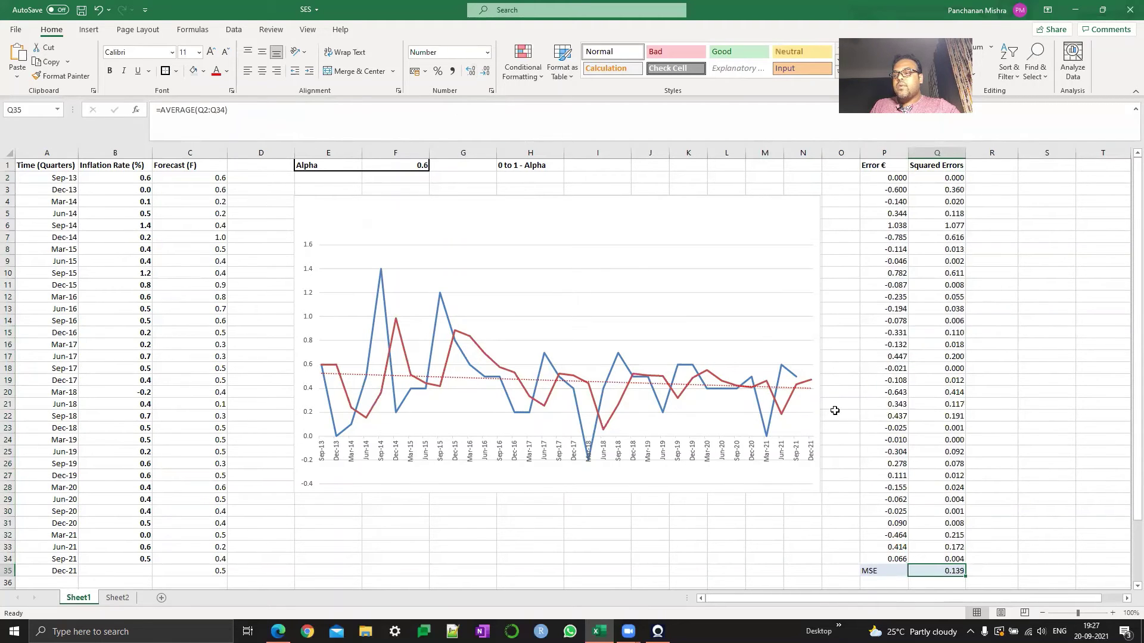
left_click(384, 547)
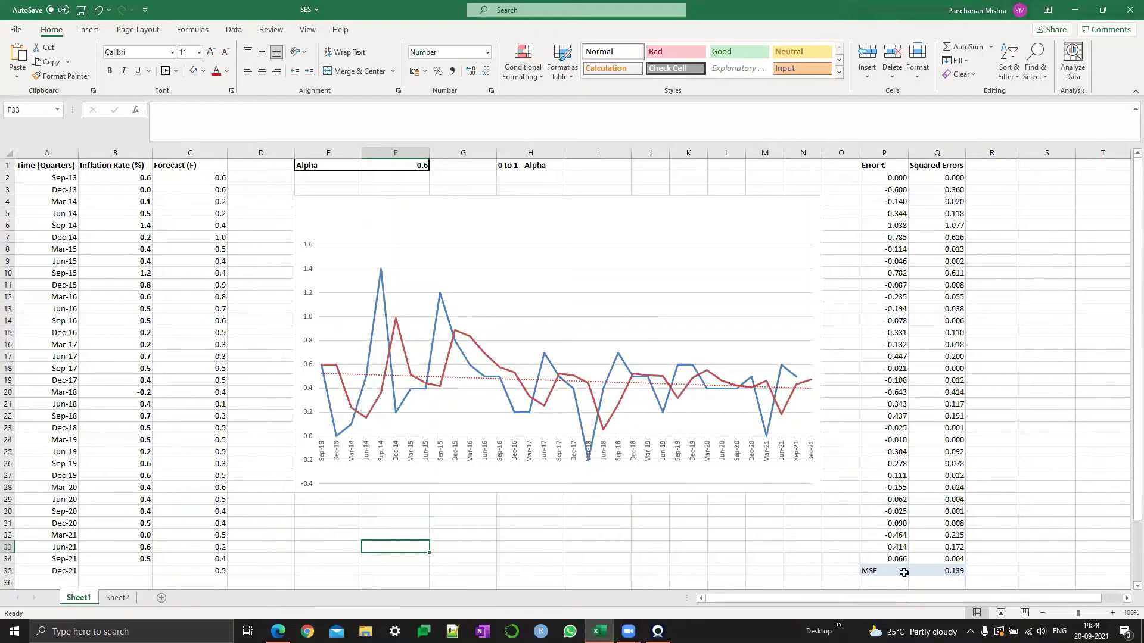
left_click_drag(899, 572, 944, 572)
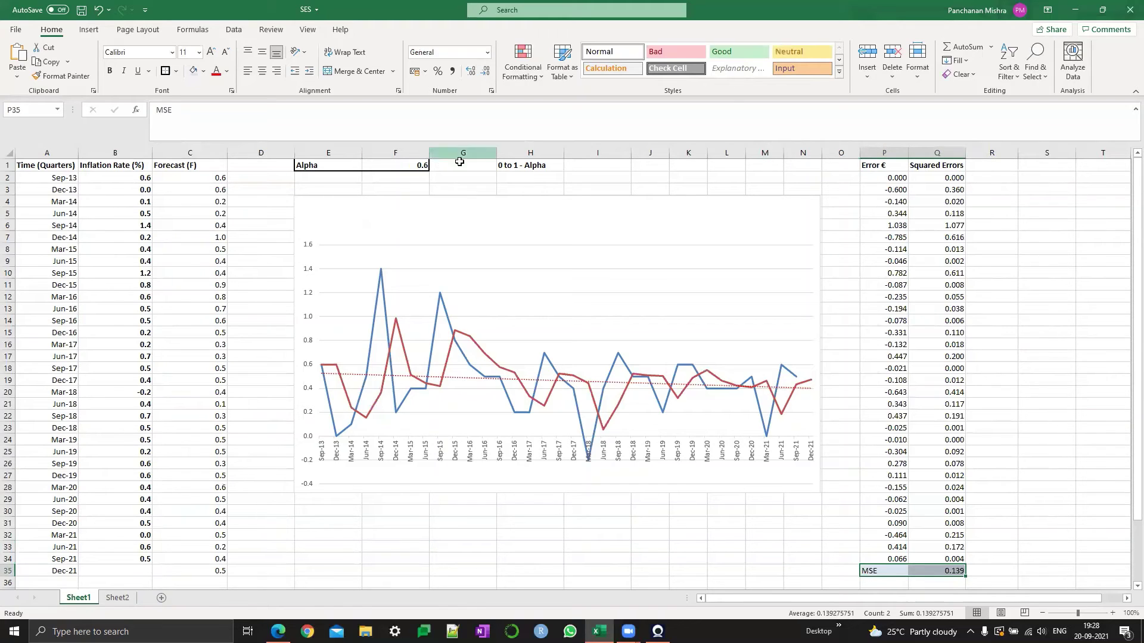
left_click(443, 177)
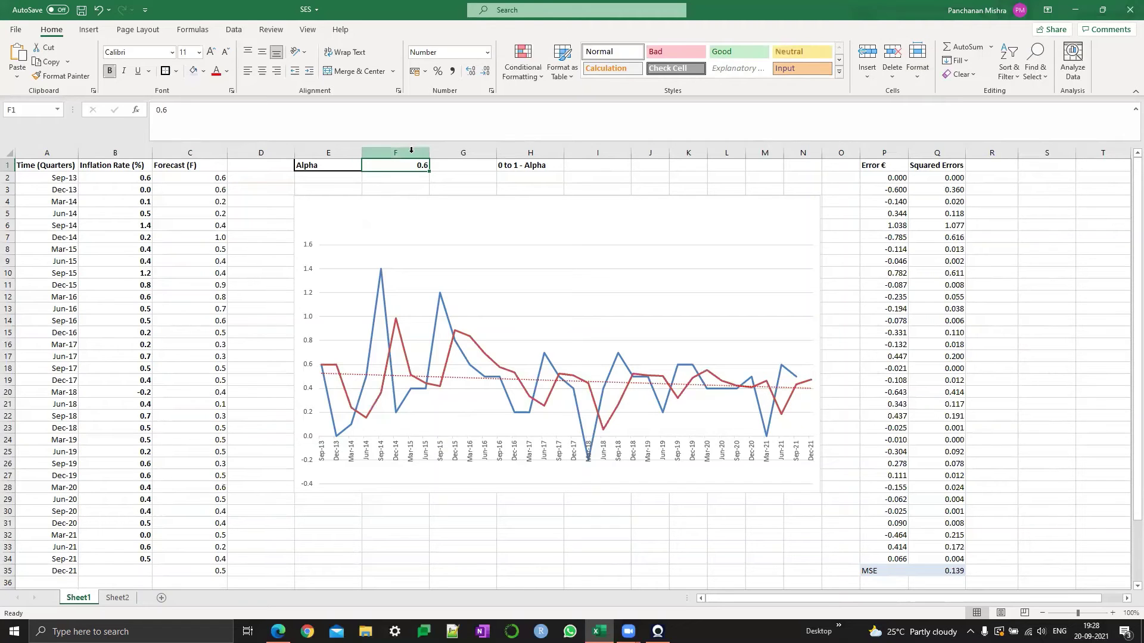
left_click(318, 183)
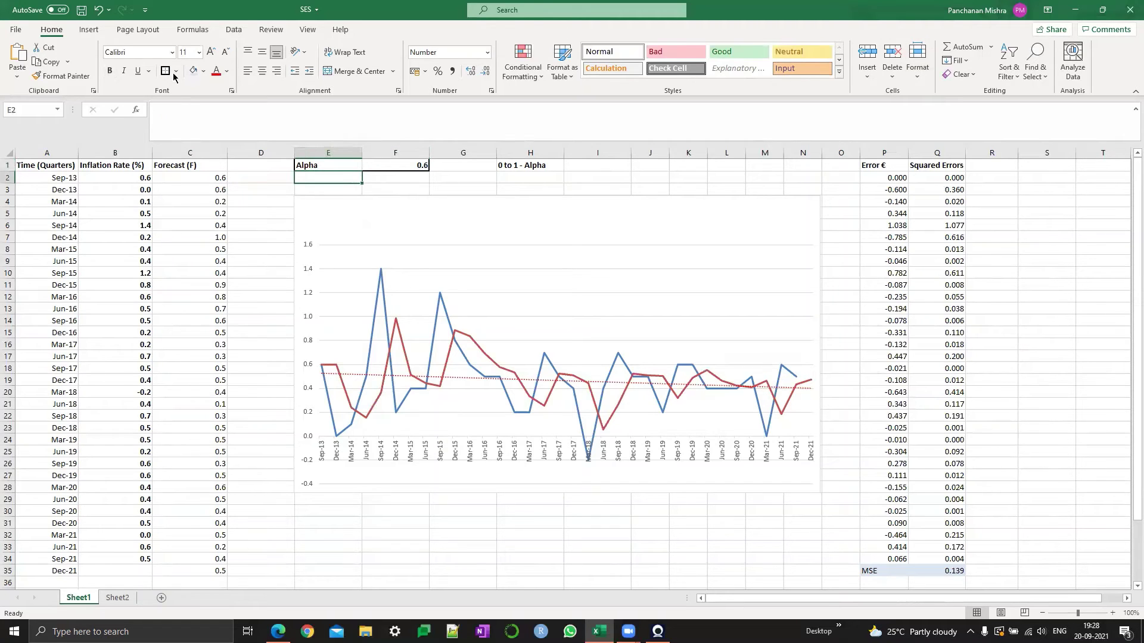
- Check in the list of available Excel add-ins whether the Solver Add-in is enabled
left_click(232, 29)
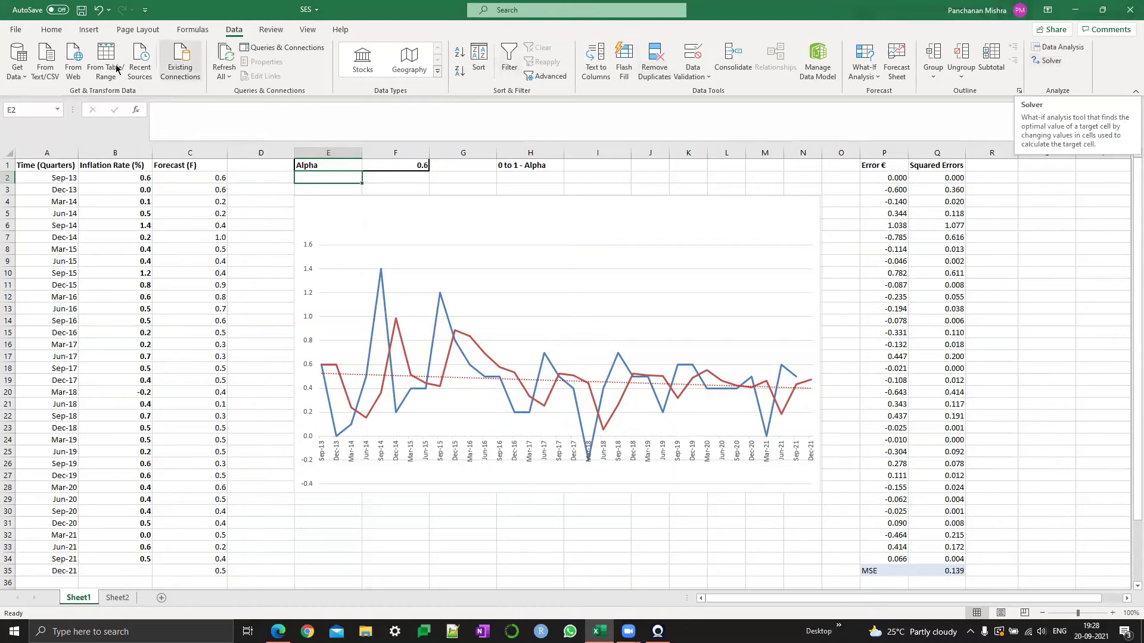
left_click(16, 30)
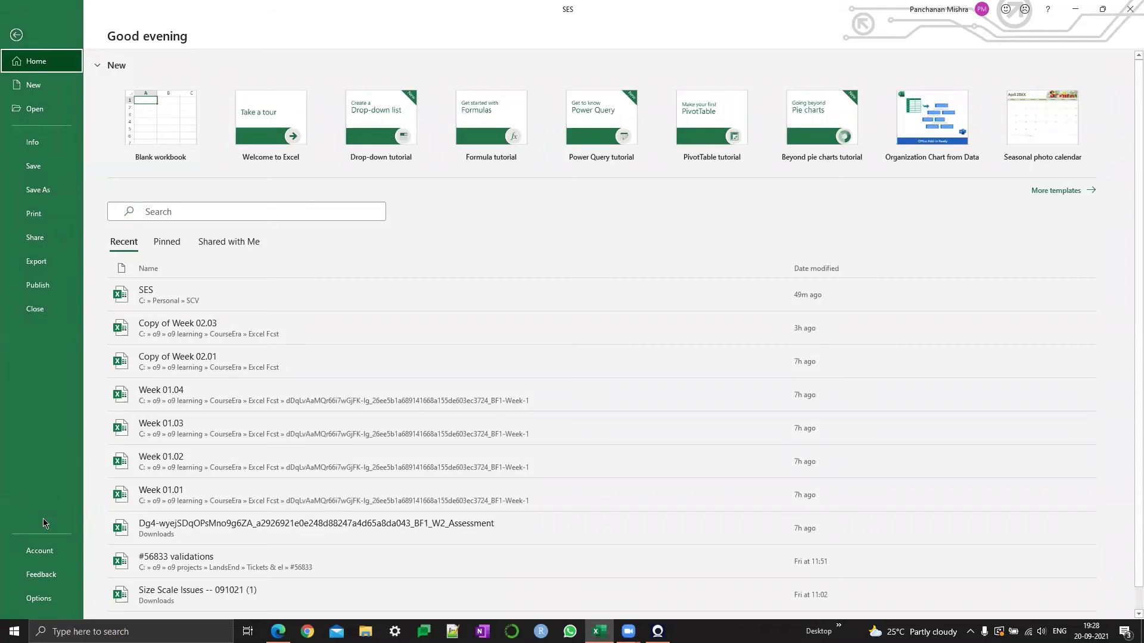
left_click(39, 598)
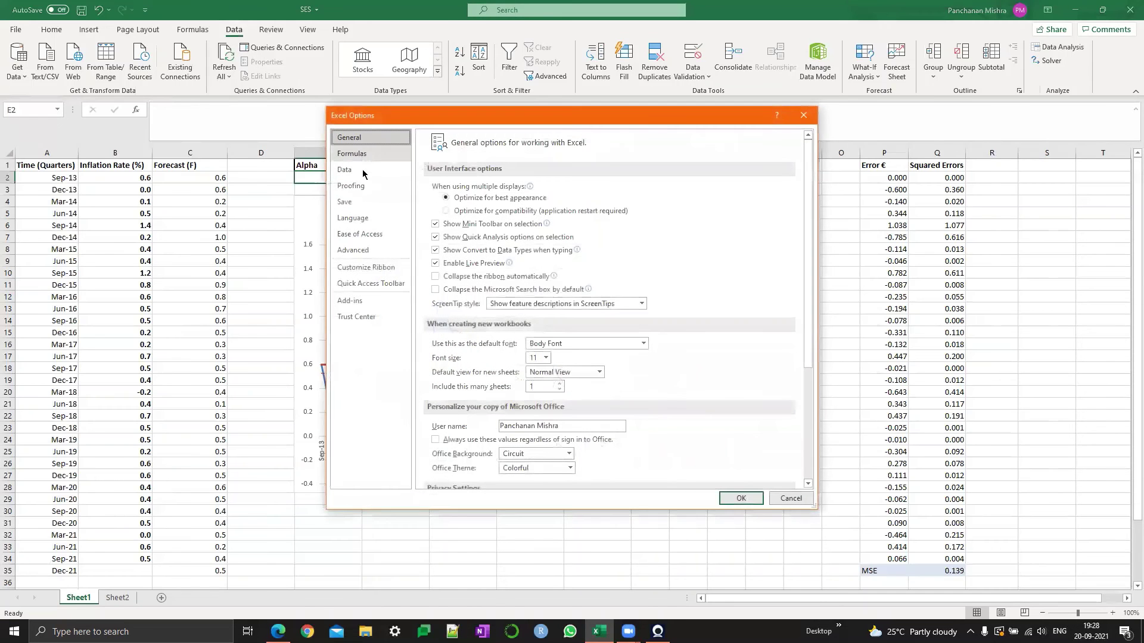
left_click(369, 306)
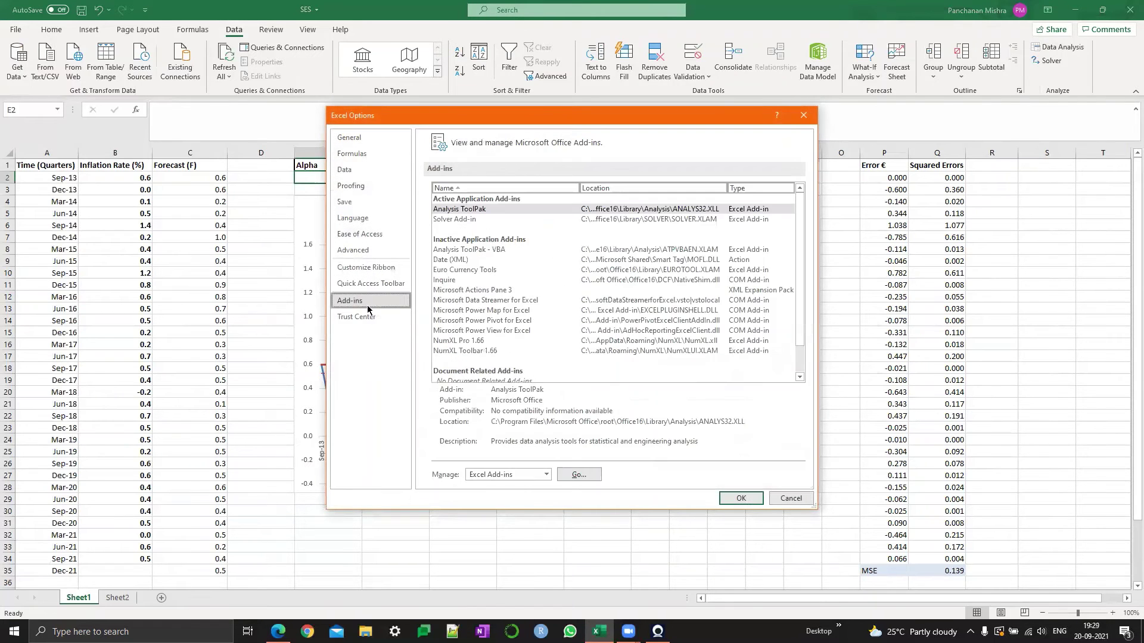
left_click(579, 475)
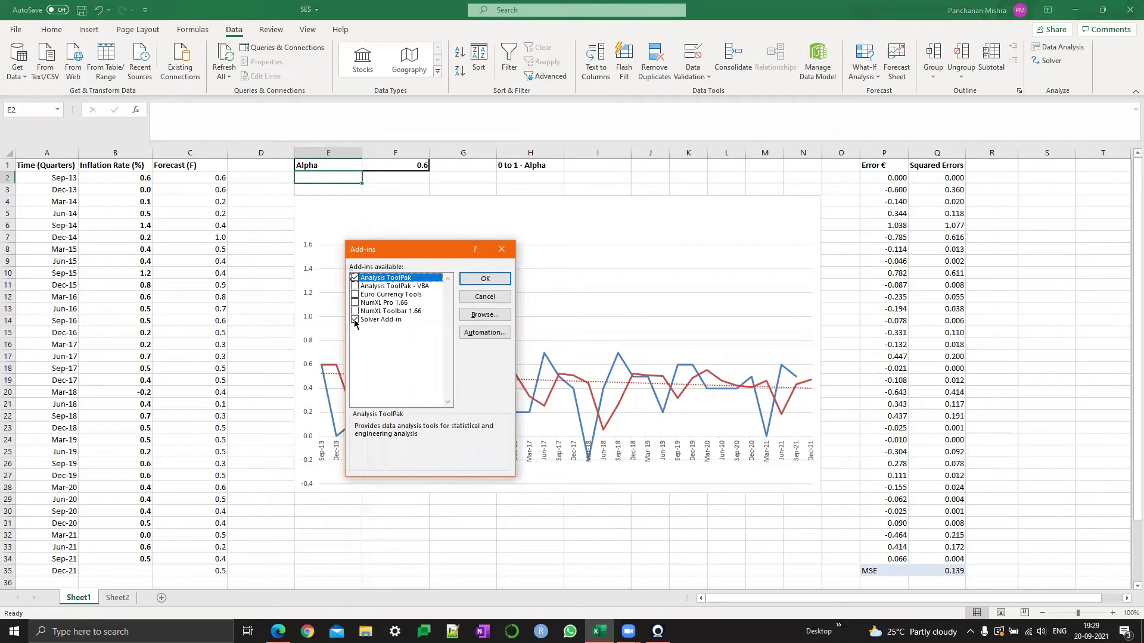
left_click(502, 249)
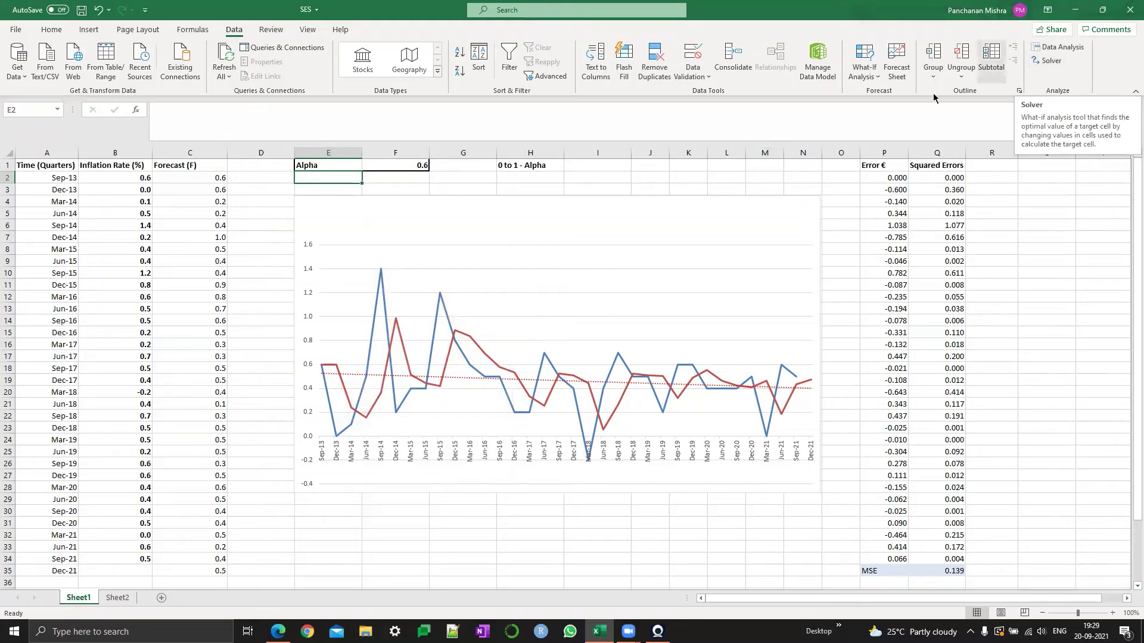
- Set up Solver to minimise the MSE in Q35 by changing the alpha value in F1
left_click(710, 176)
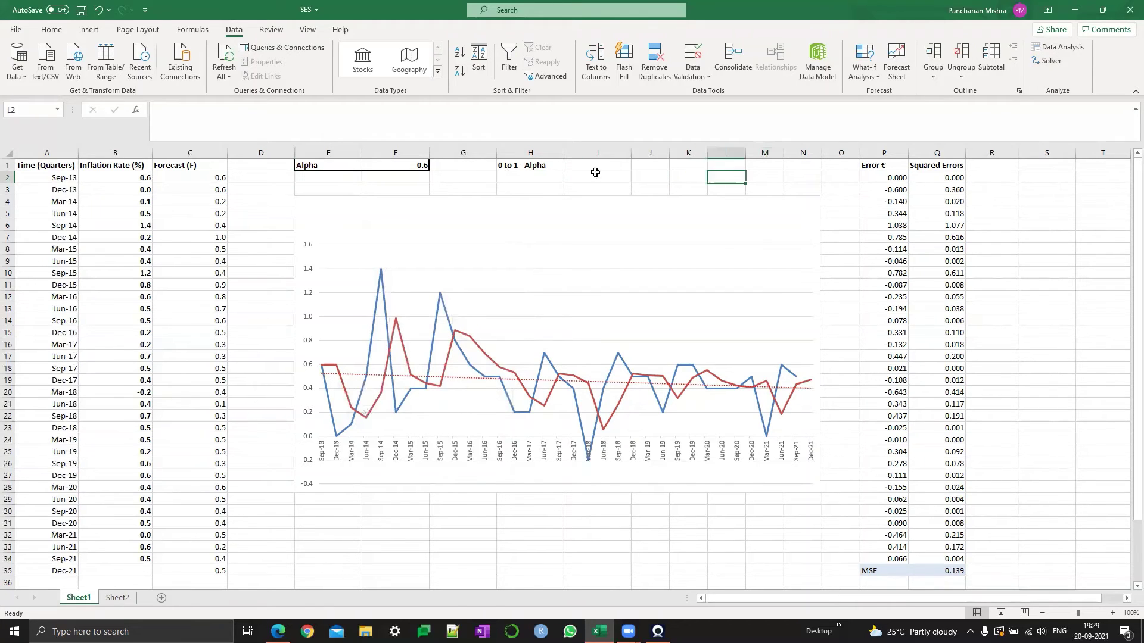
left_click(415, 174)
left_click(414, 165)
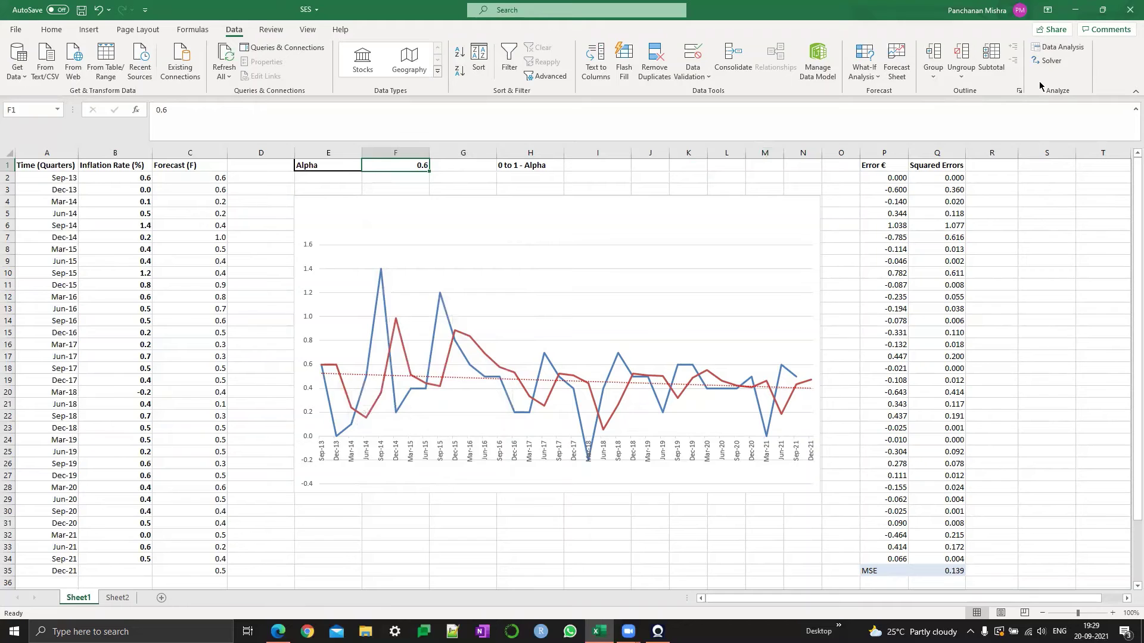
left_click(1047, 61)
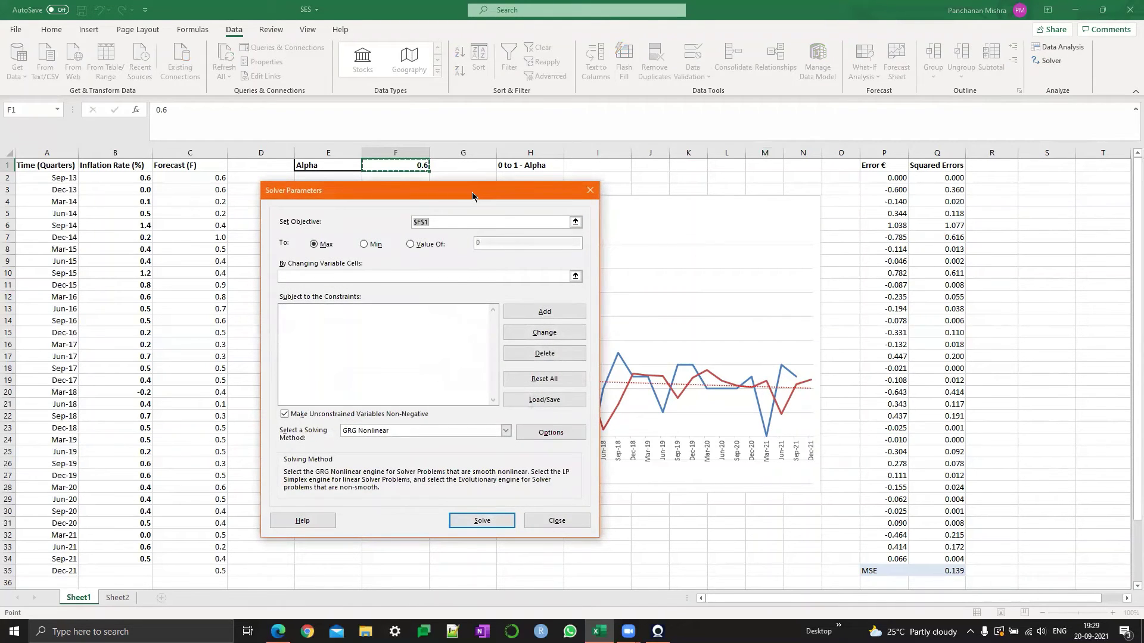
left_click_drag(472, 192, 659, 194)
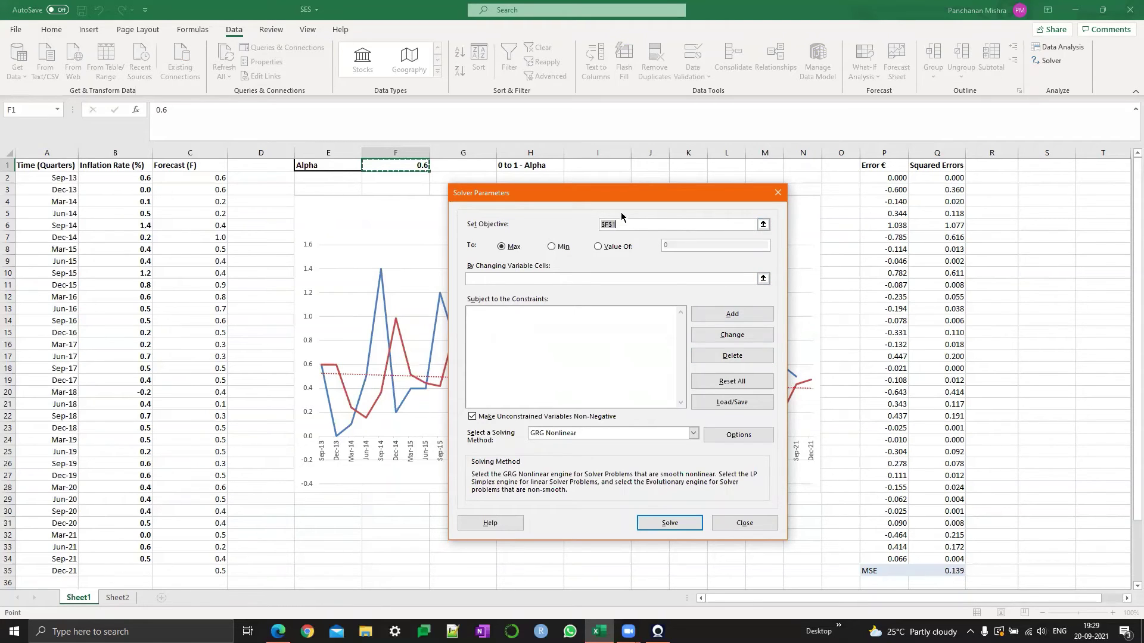
left_click(636, 225)
left_click_drag(624, 225, 587, 227)
key("BackSpace")
left_click(942, 568)
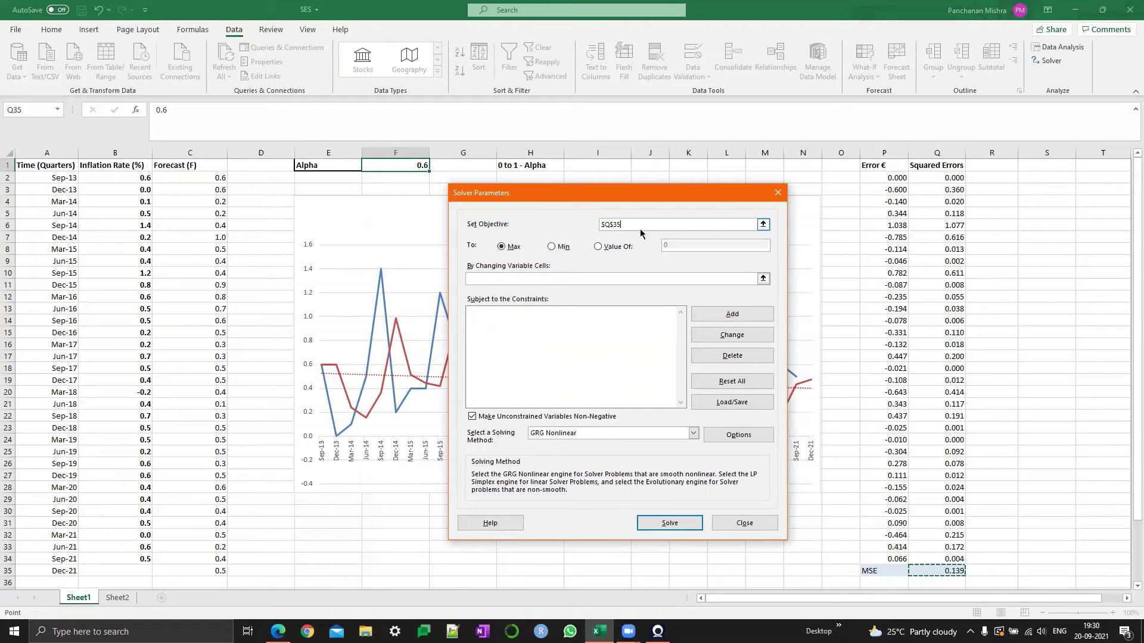
left_click(551, 247)
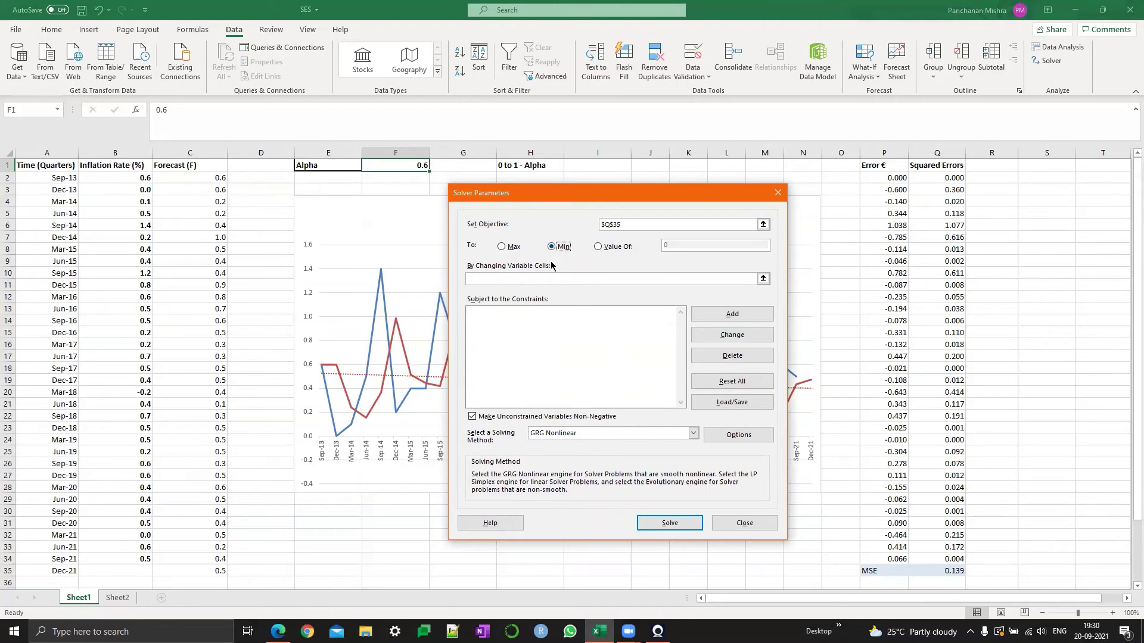
left_click(555, 280)
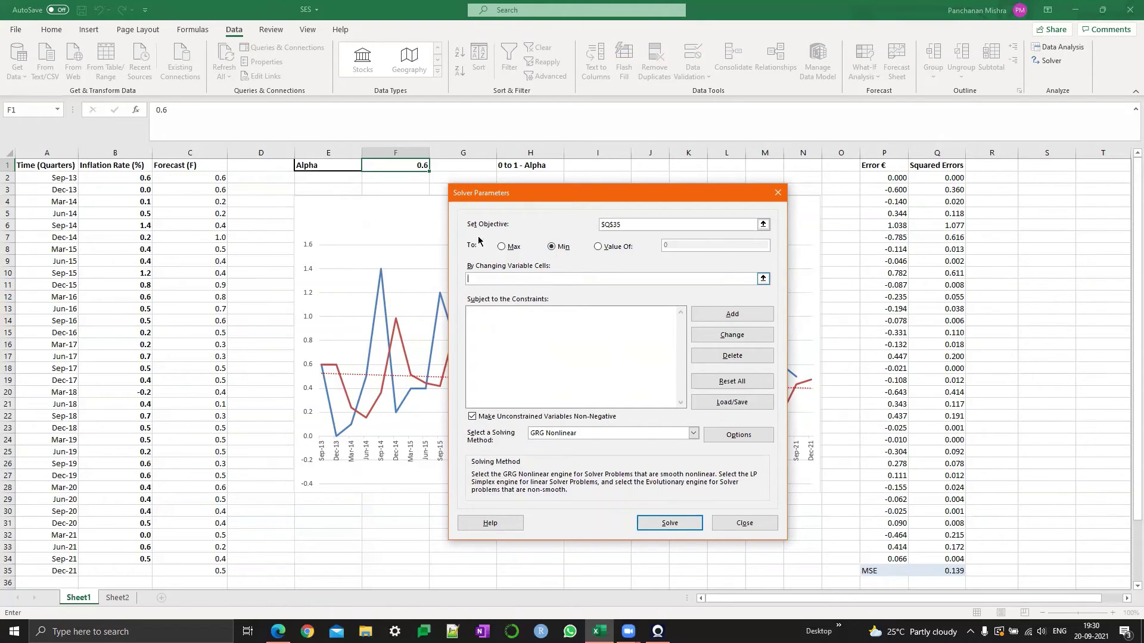
left_click(391, 166)
- Add a Solver constraint that keeps alpha in F1 less than or equal to 1
left_click(723, 315)
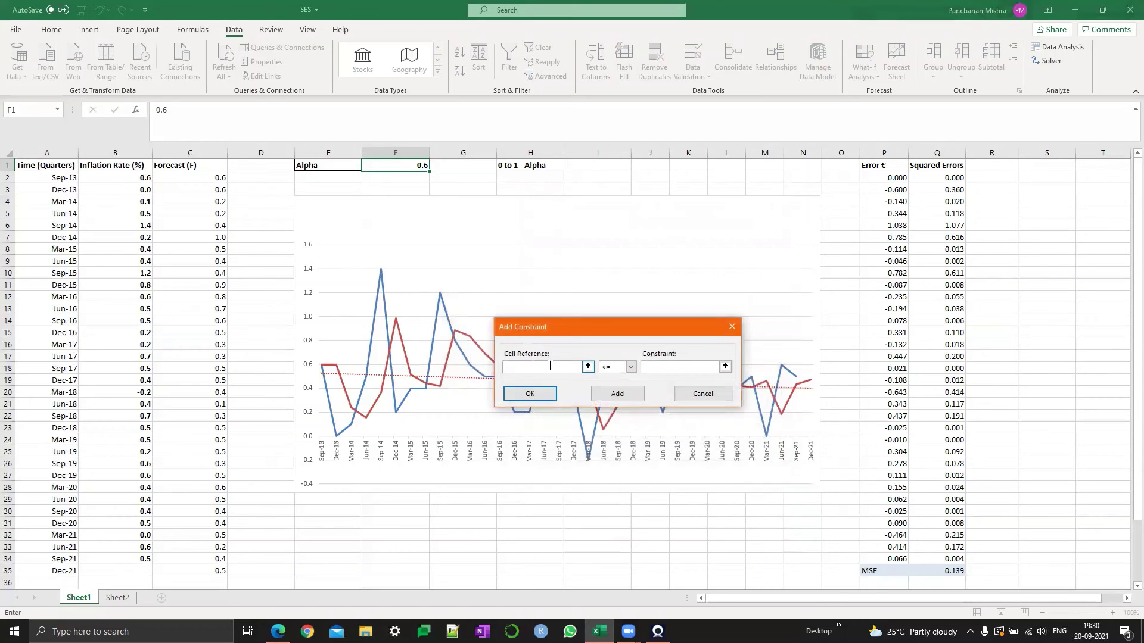
left_click(378, 165)
left_click(661, 367)
type("1")
left_click(617, 394)
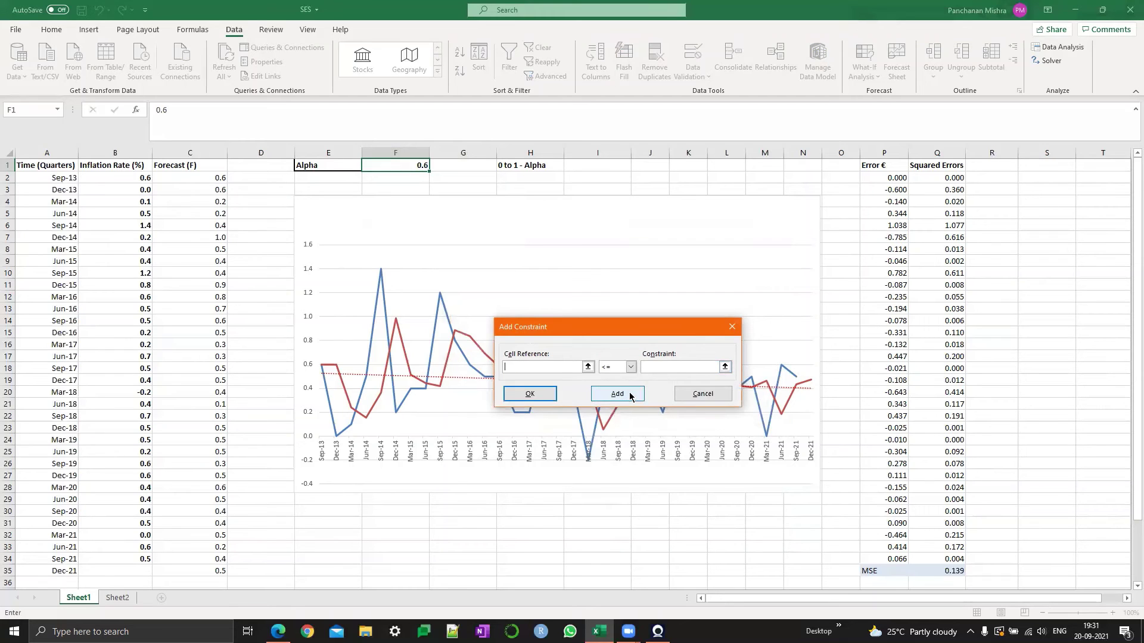
- Add a second Solver constraint that keeps F1 greater than or equal to 0, and return to the Solver parameters
left_click(408, 164)
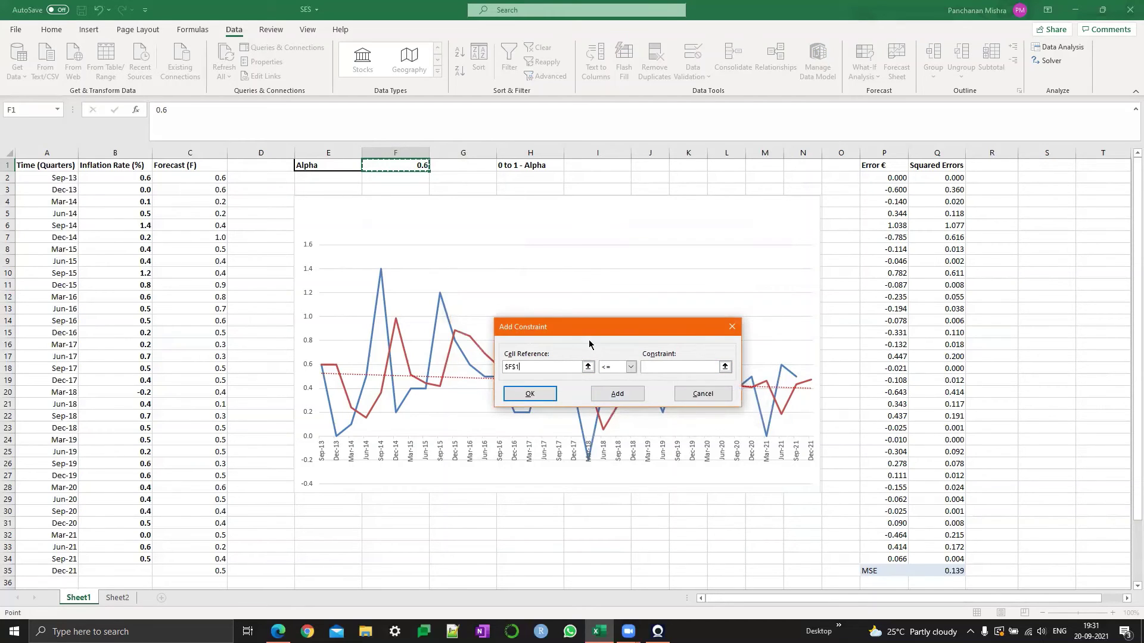
left_click(612, 371)
left_click(607, 393)
left_click(661, 367)
type("0")
left_click(612, 396)
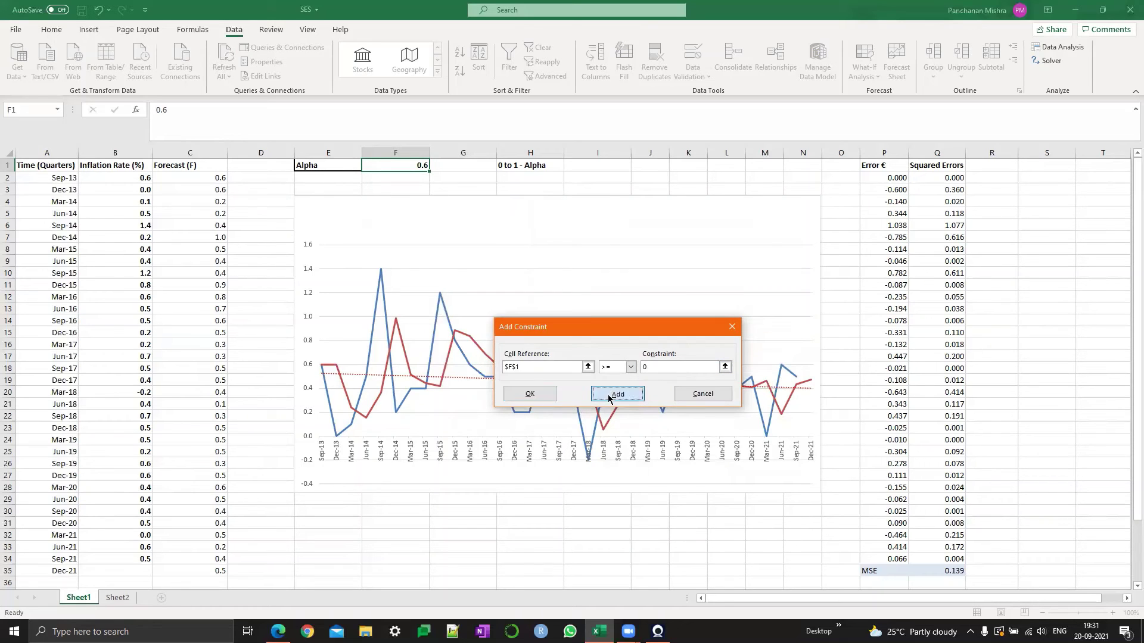
left_click(526, 395)
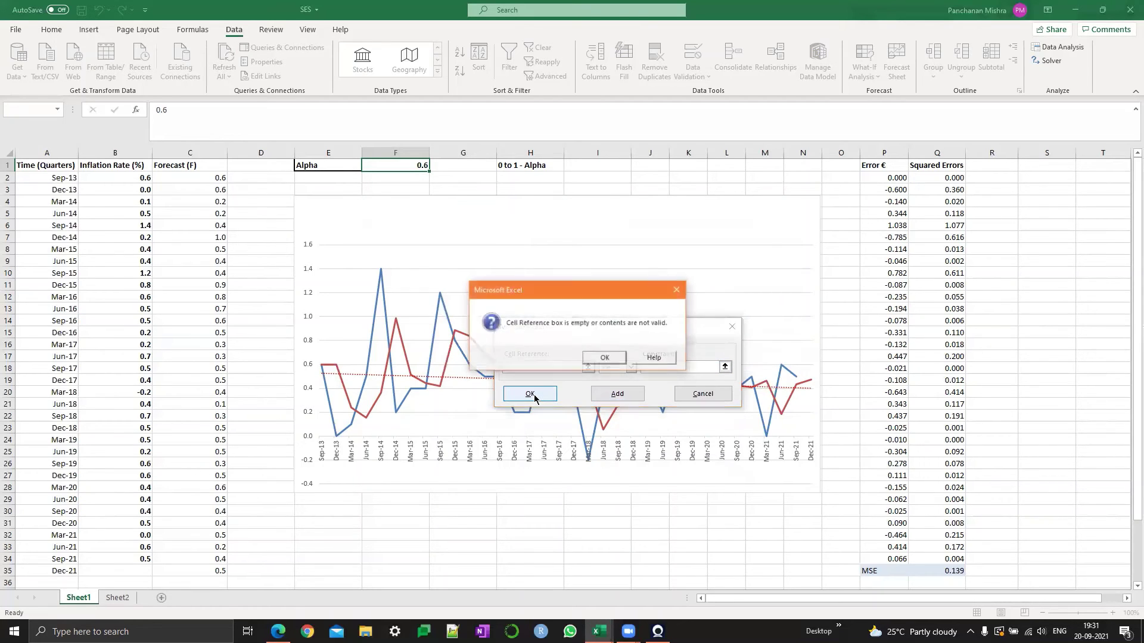
left_click(612, 359)
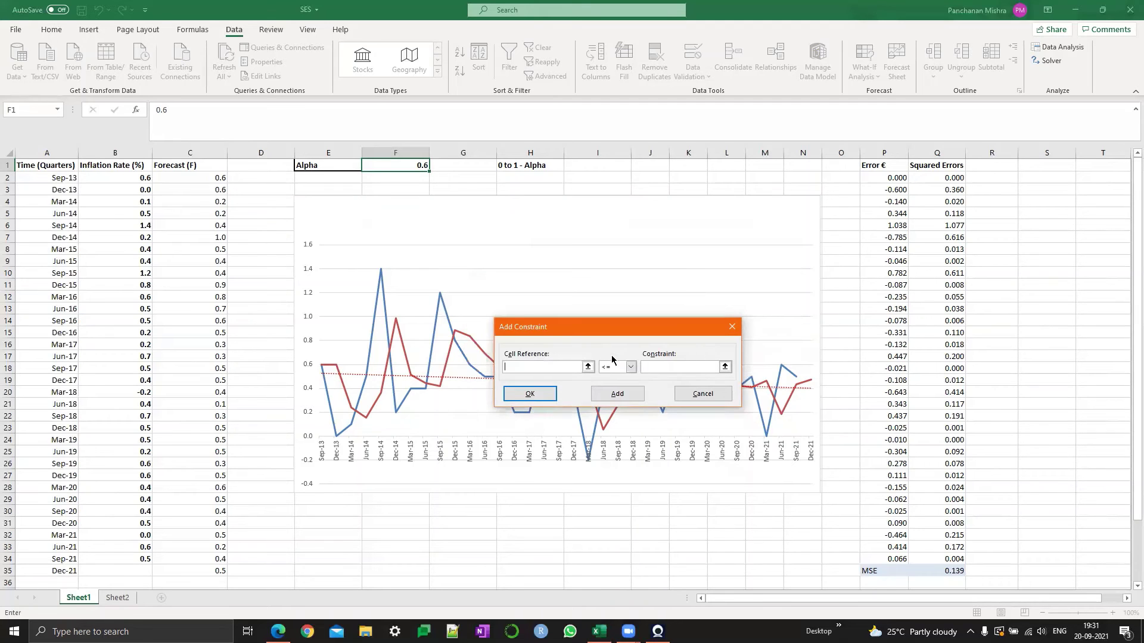
left_click(686, 394)
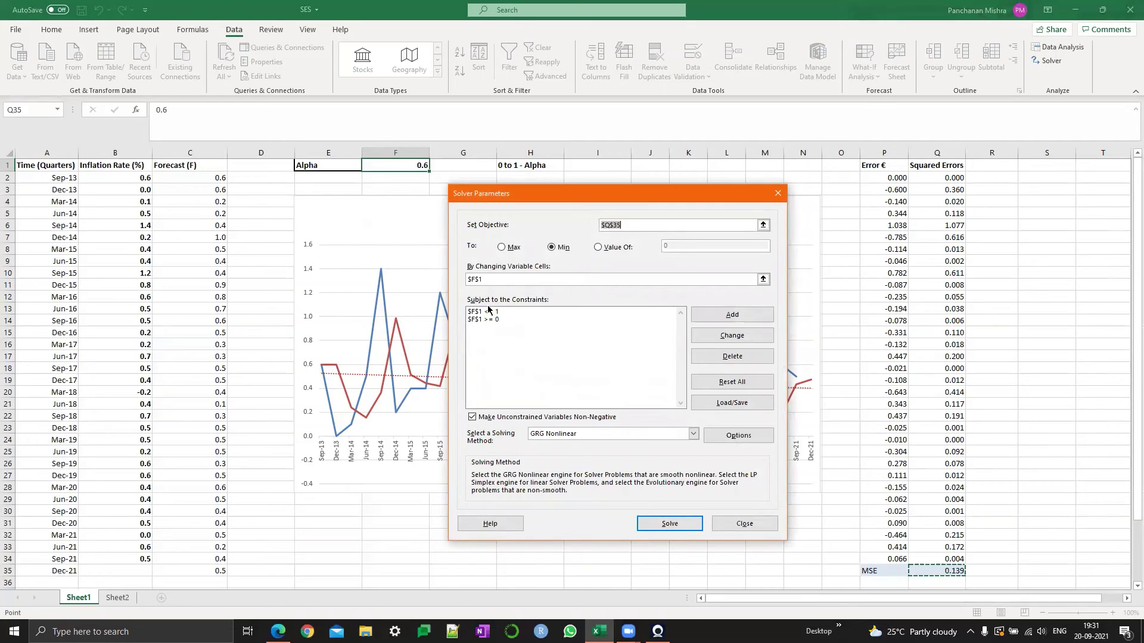
- Solve for the optimal alpha with the GRG Nonlinear method and keep the Solver solution
left_click(496, 326)
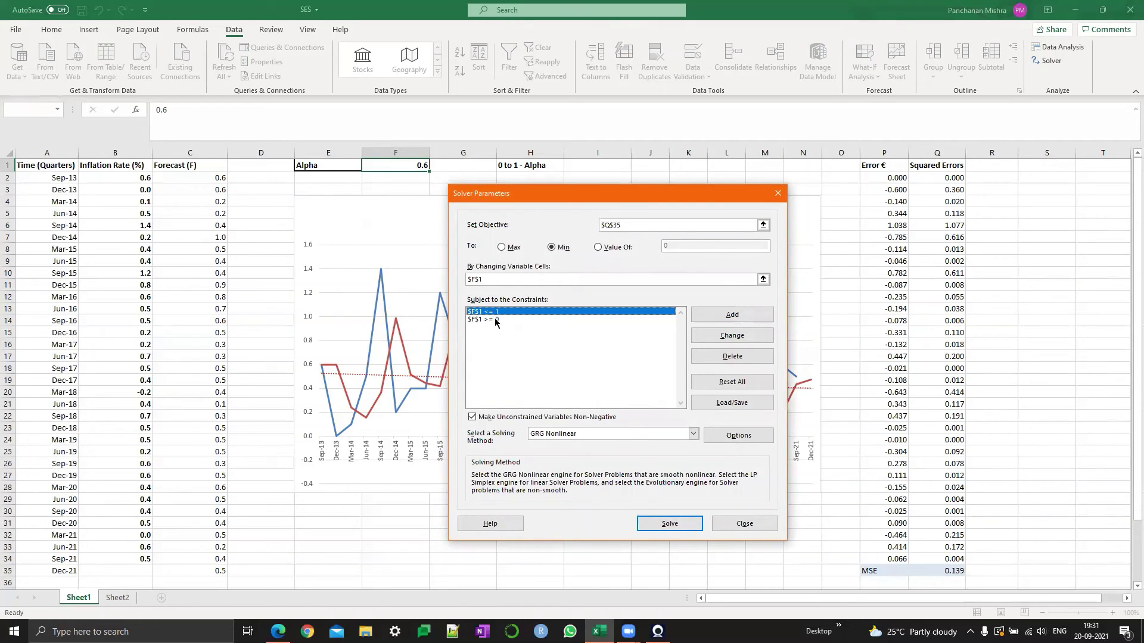
left_click(495, 320)
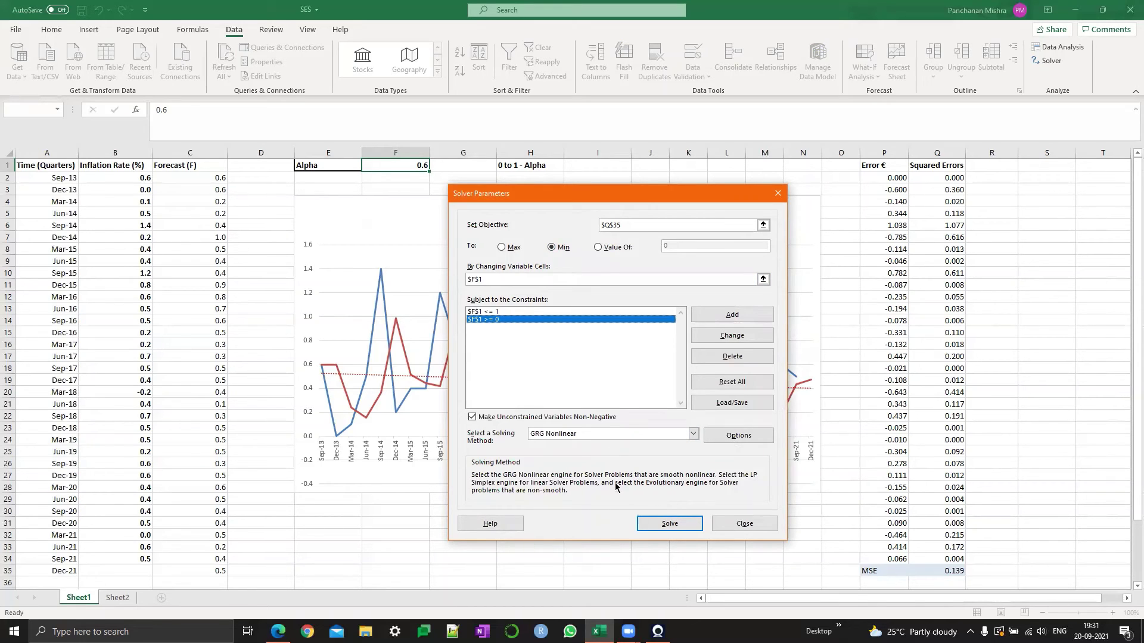
left_click(669, 524)
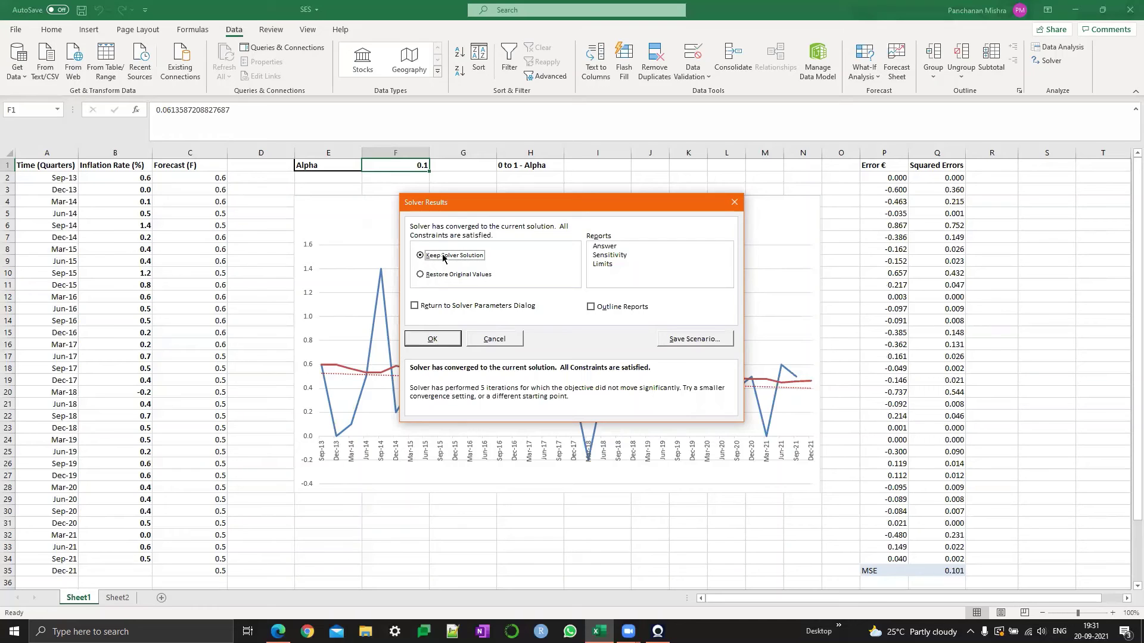
left_click(445, 340)
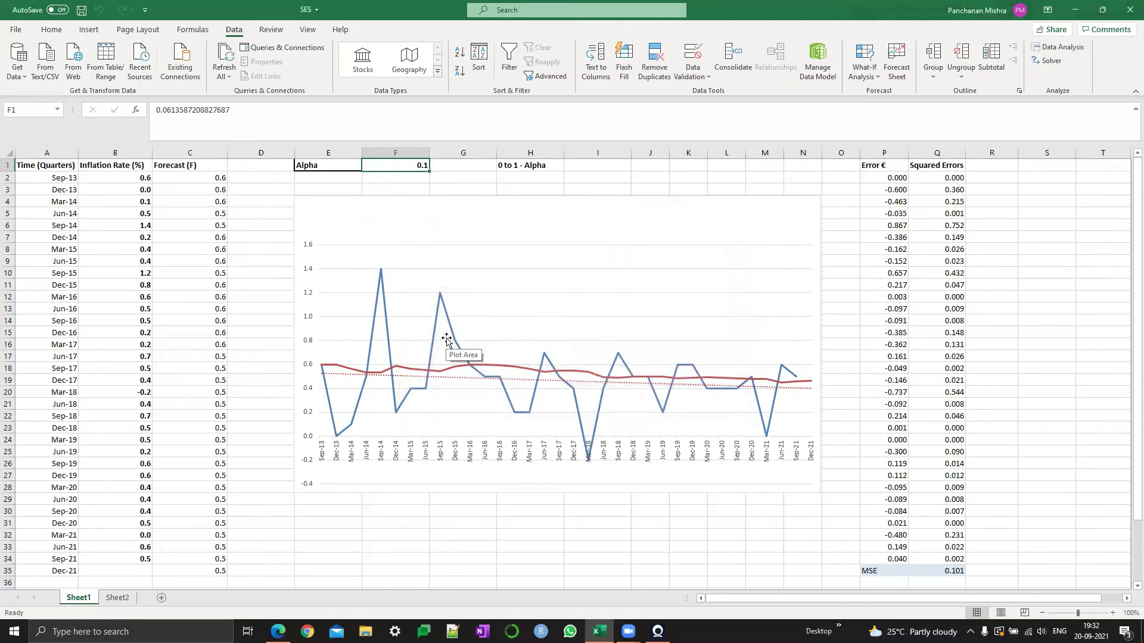
- Show the alpha value in F1 with three decimal places
left_click(442, 168)
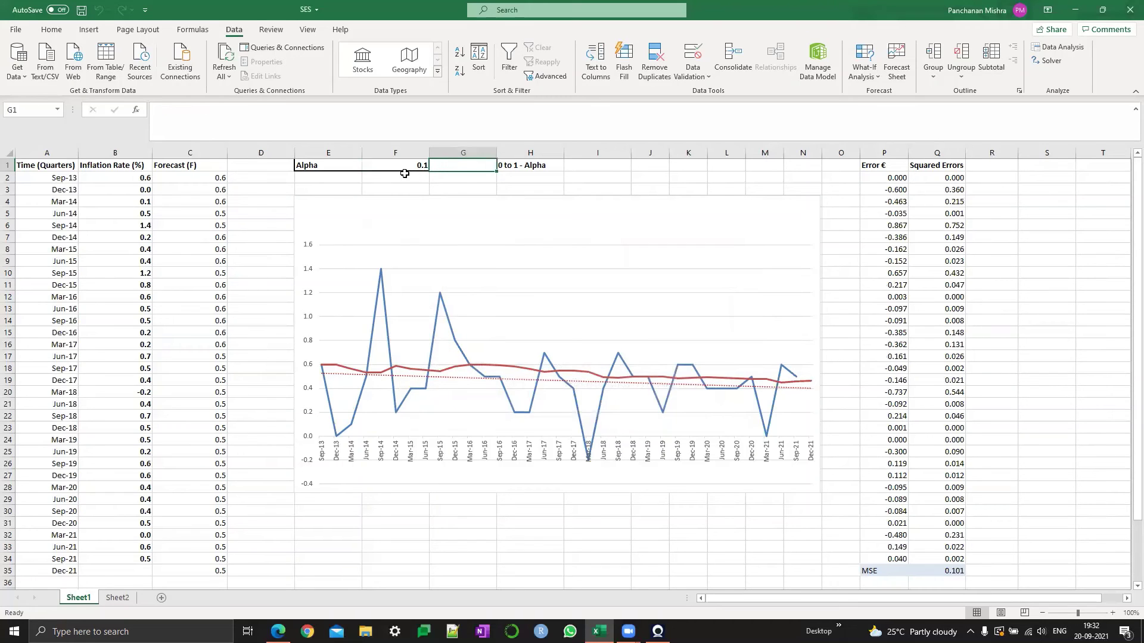
left_click(397, 165)
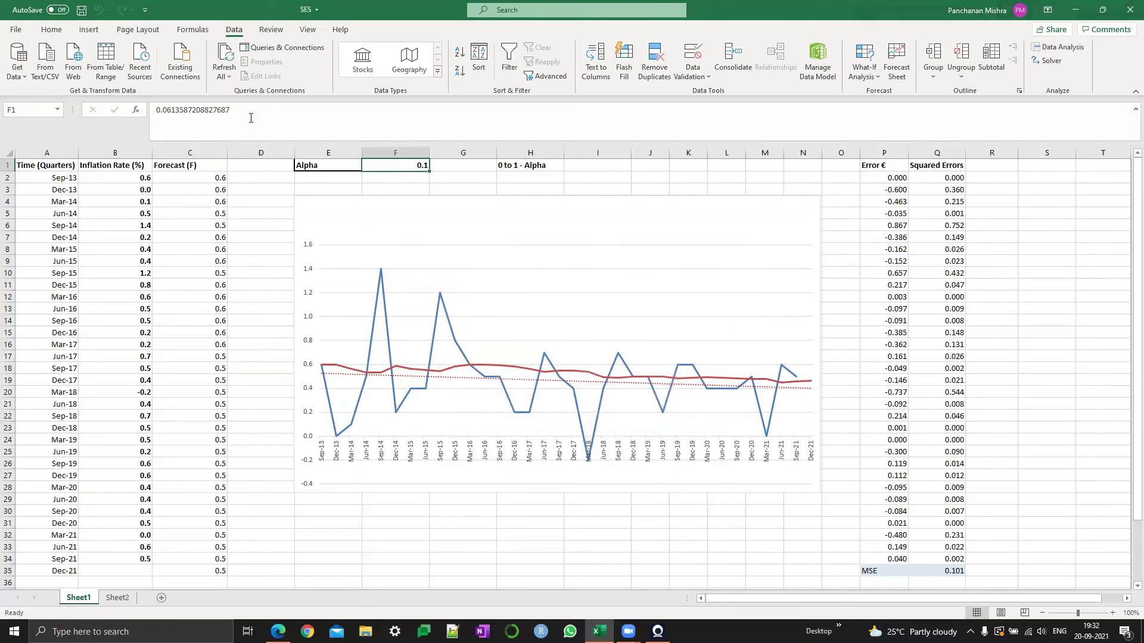
left_click(54, 31)
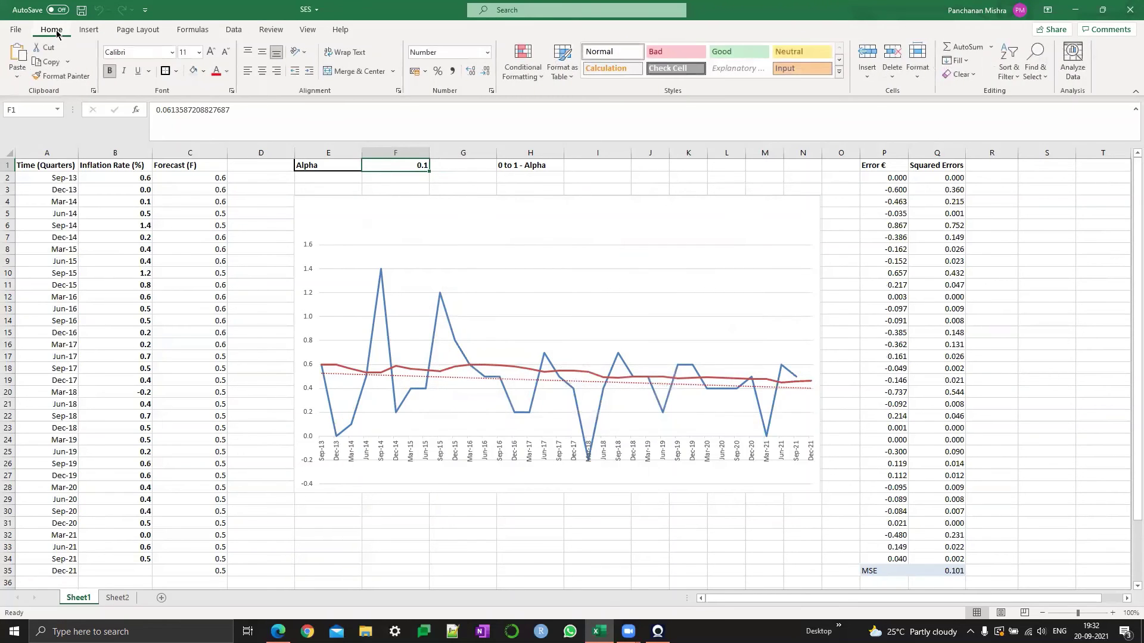
left_click(469, 71)
left_click(470, 71)
left_click(486, 72)
left_click(470, 72)
left_click(447, 167)
left_click(400, 169)
- Review the MSE in Q35, the optimised alpha in F1 and the Dec-21 forecast in C35
left_click(941, 572)
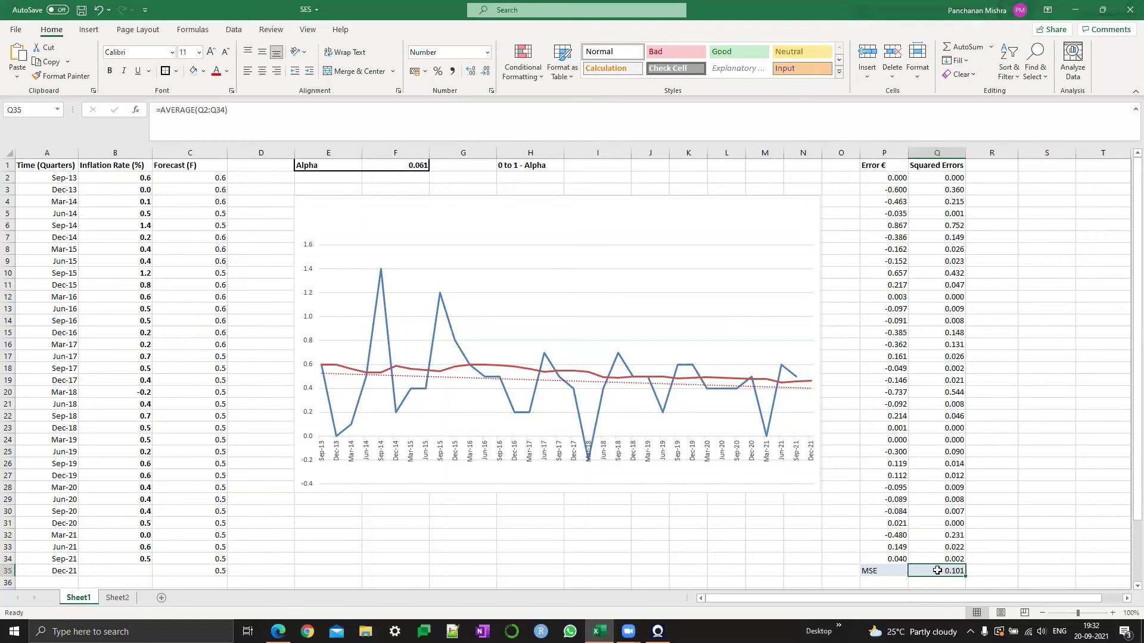
left_click(405, 165)
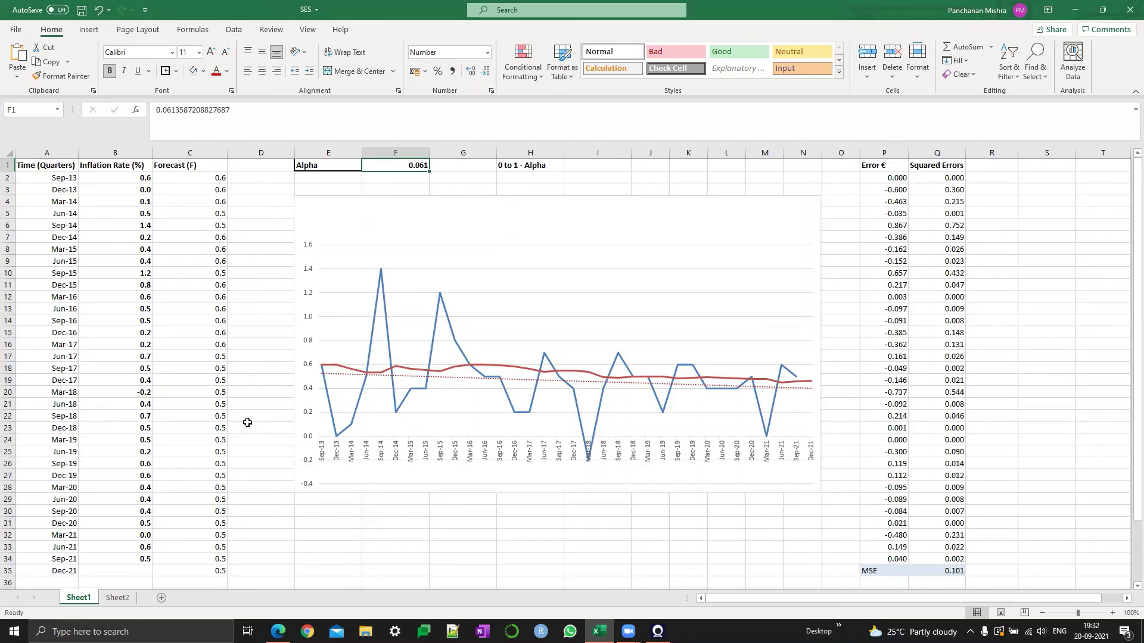
scroll(247, 424, "down", 1)
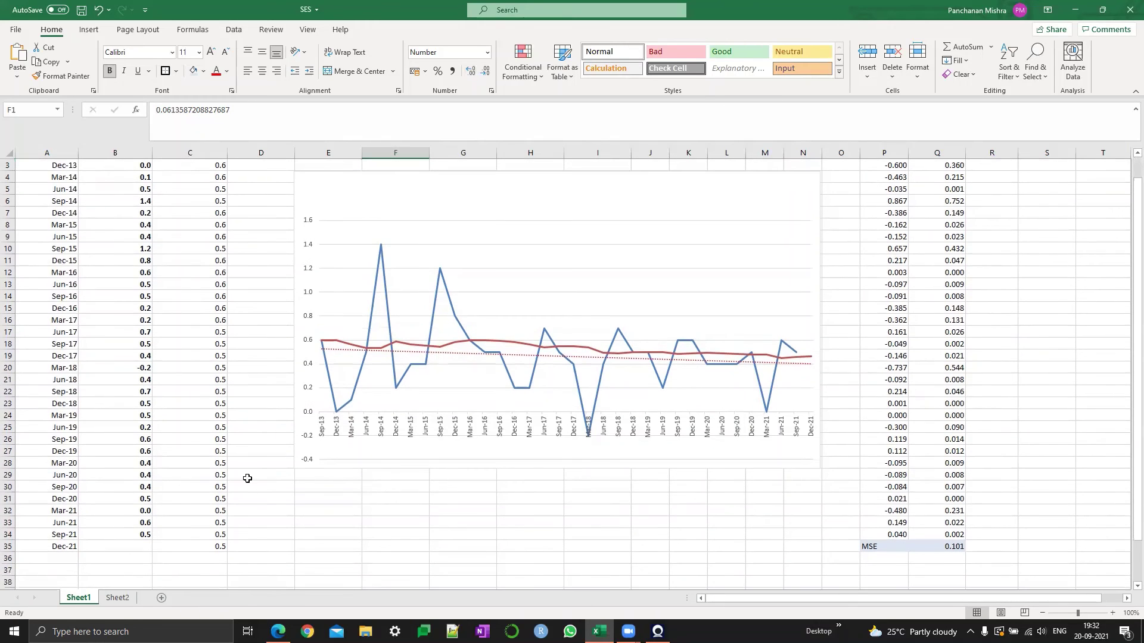
left_click(206, 547)
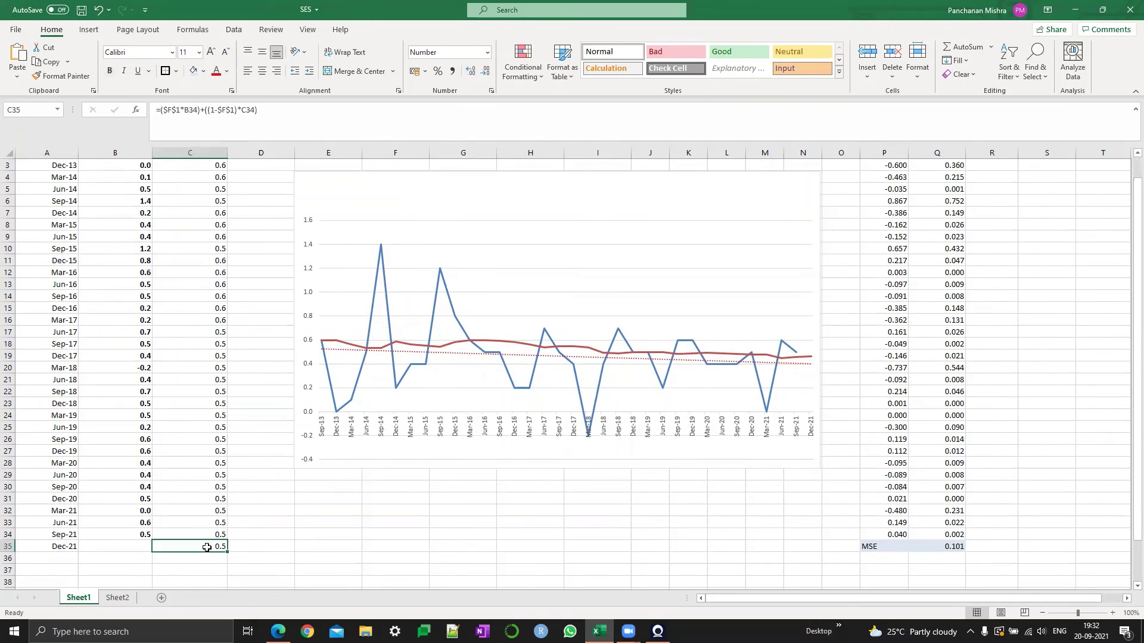
- Check the Dec-21 forecast formula in C35 and show the forecasts in C2:C35 with two decimal places
double_click(207, 547)
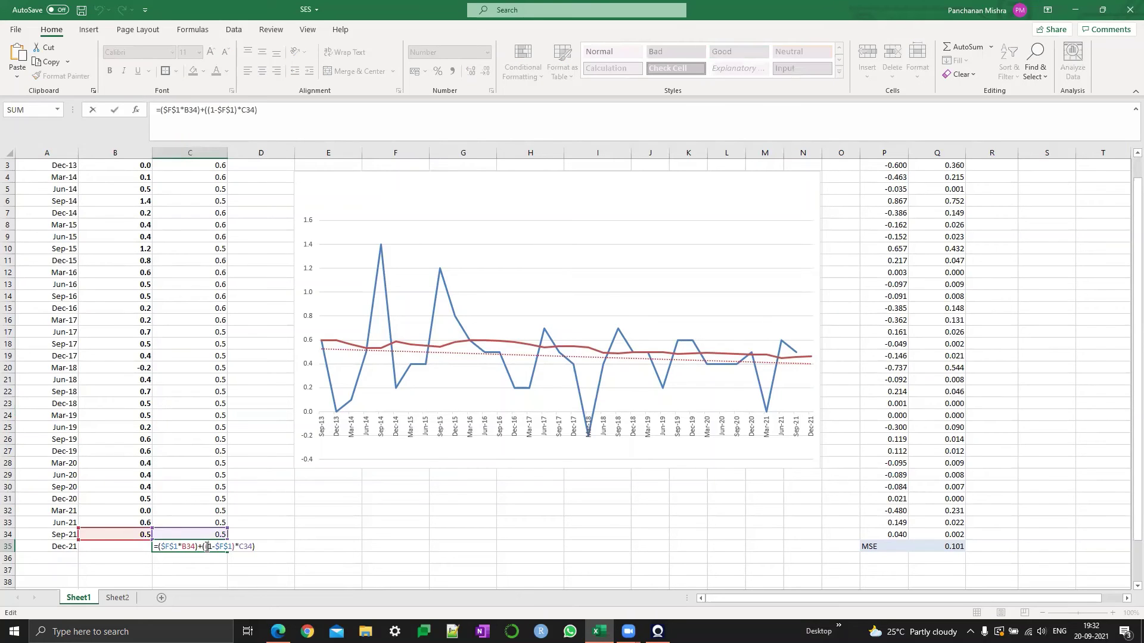
key("Escape")
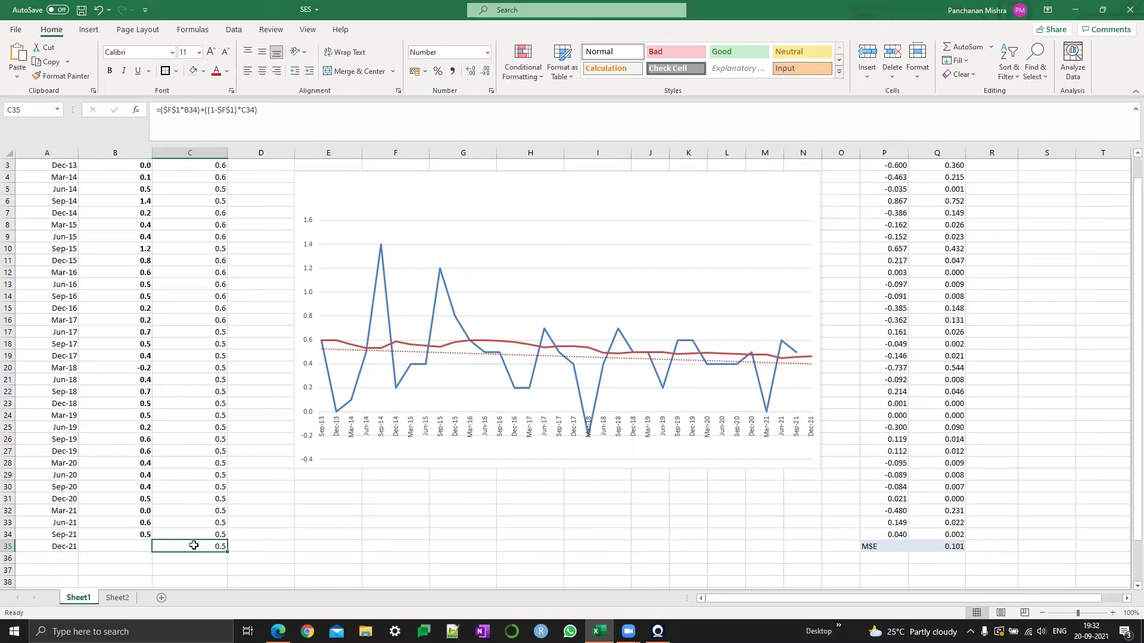
scroll(242, 348, "up", 1)
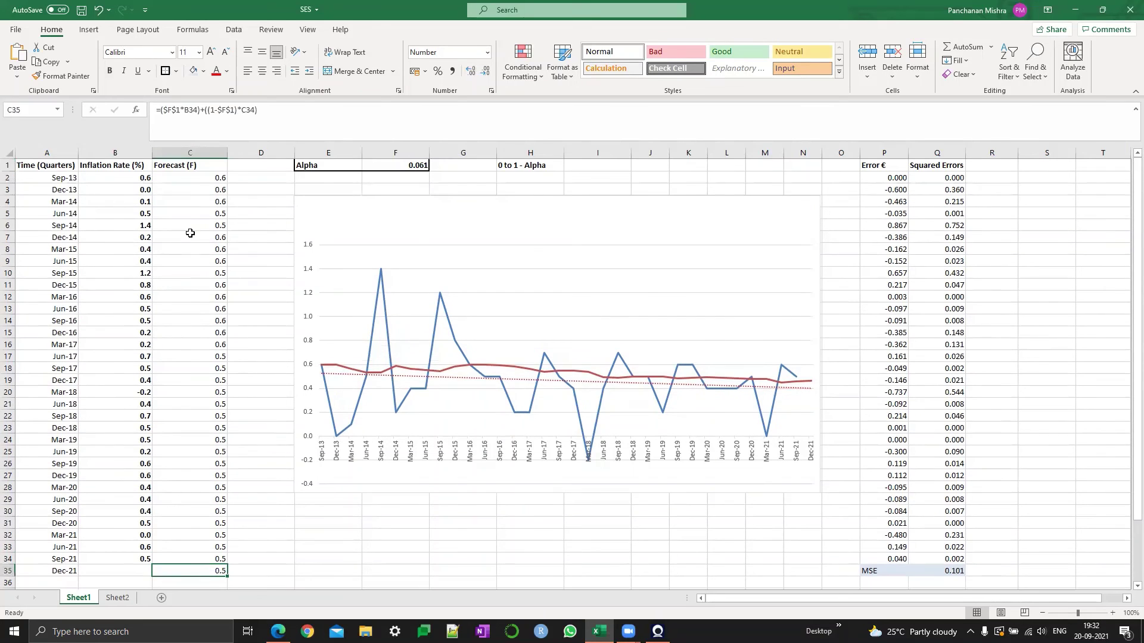
left_click_drag(171, 179, 211, 571)
left_click(470, 72)
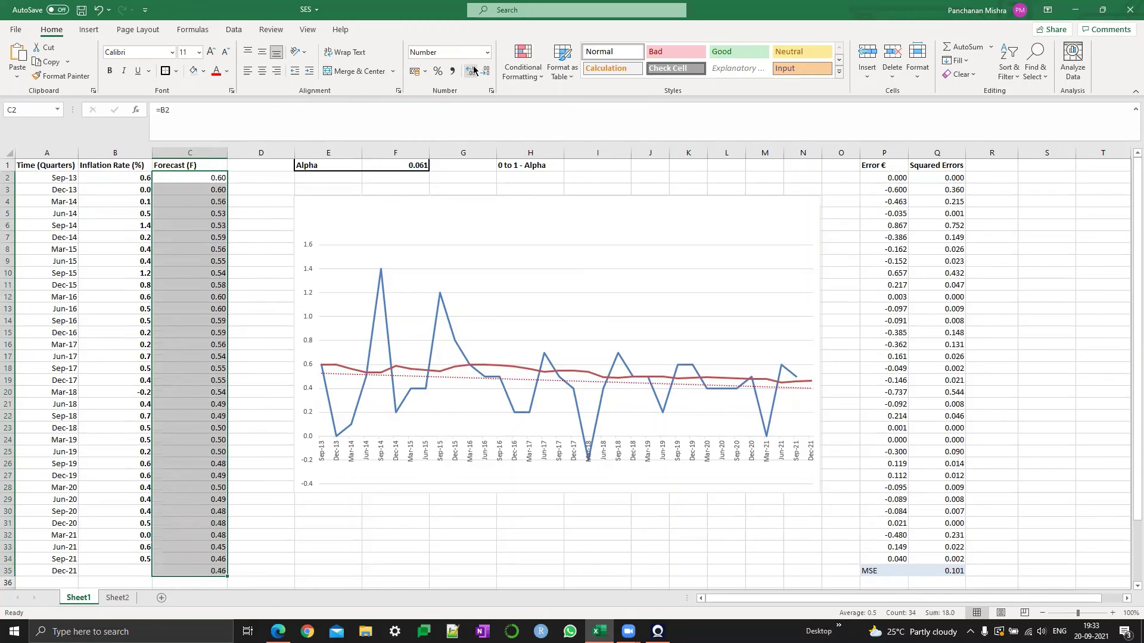
left_click(260, 573)
double_click(260, 572)
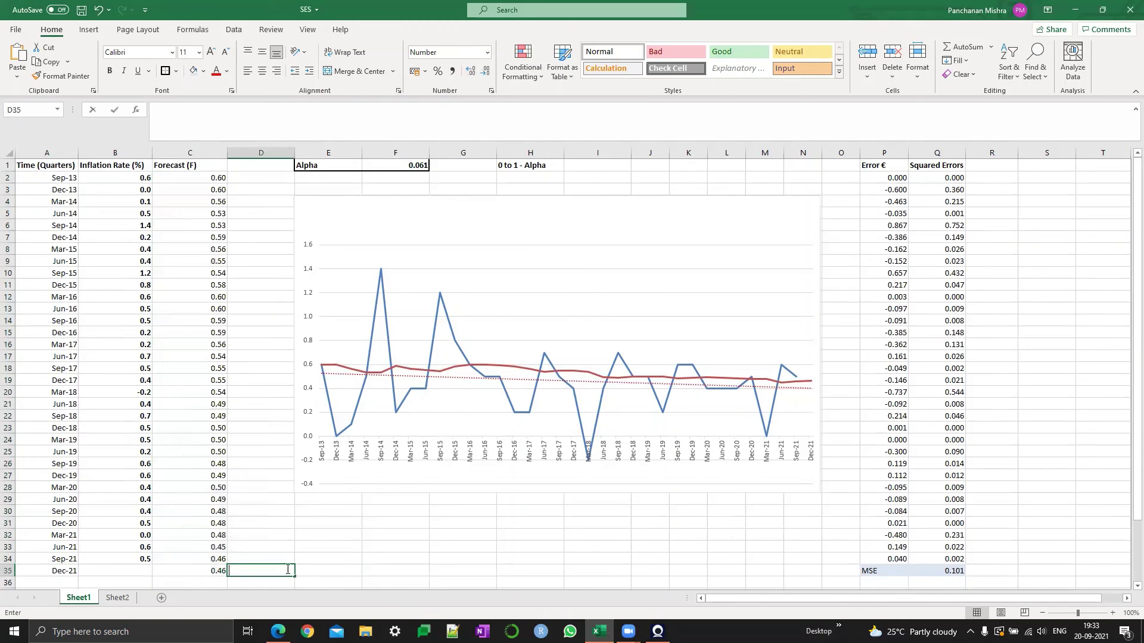
left_click(304, 570)
left_click(268, 570)
- Add the quarter Mar-22 in A36 and fill the forecast formula from C35 down to C36
scroll(260, 395, "down", 2)
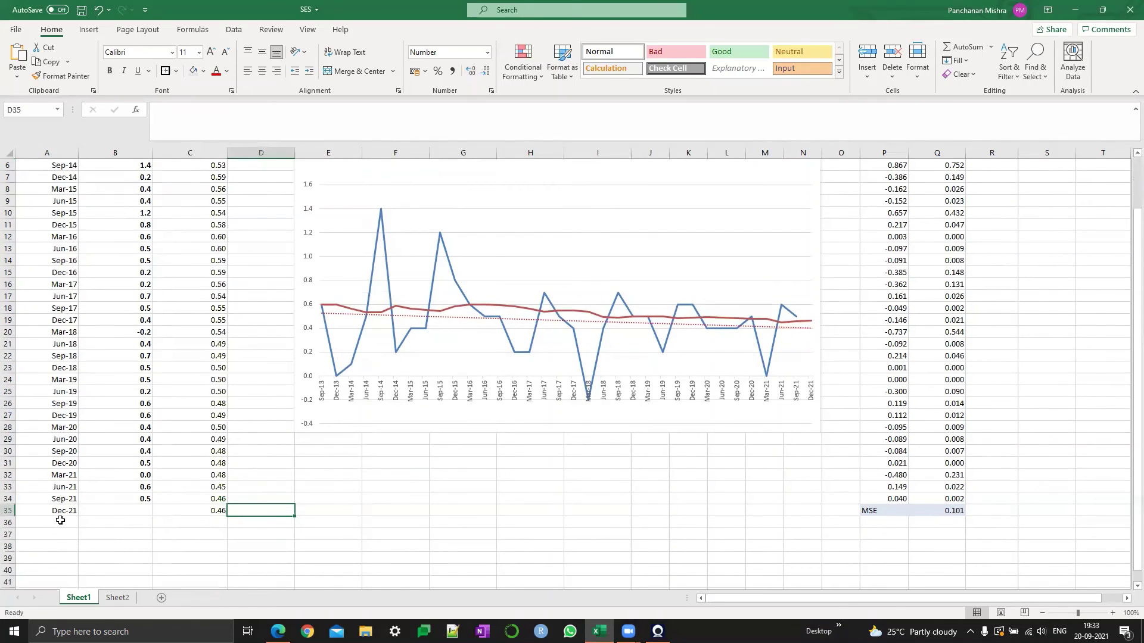
left_click(60, 521)
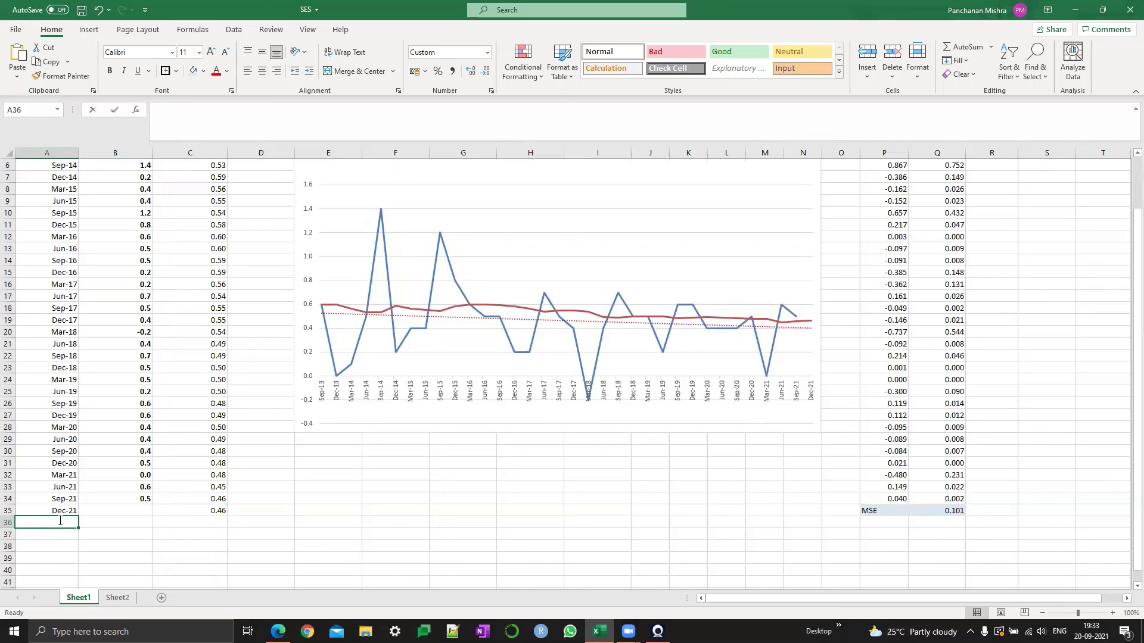
type("Mar-22")
key("Tab")
key("Tab")
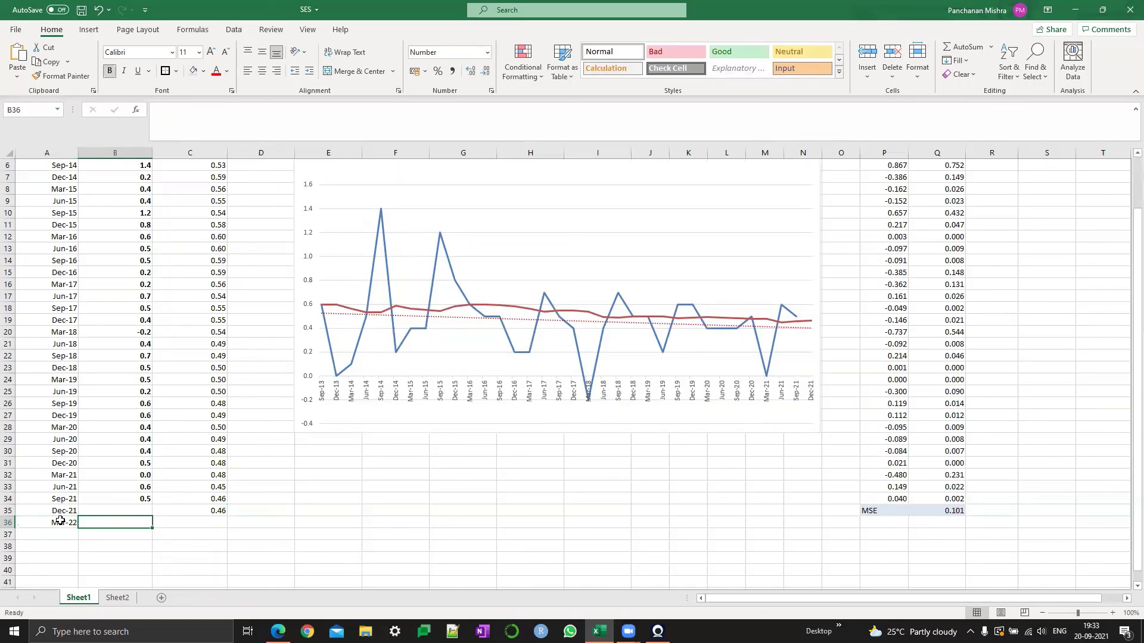
key("Up")
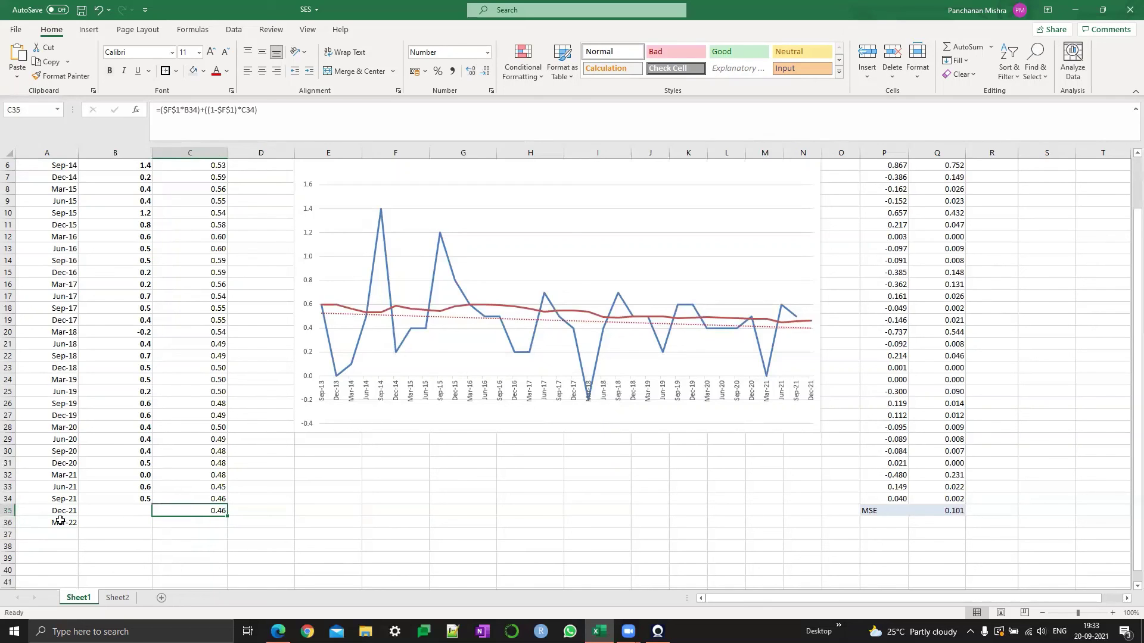
left_click_drag(227, 516, 228, 526)
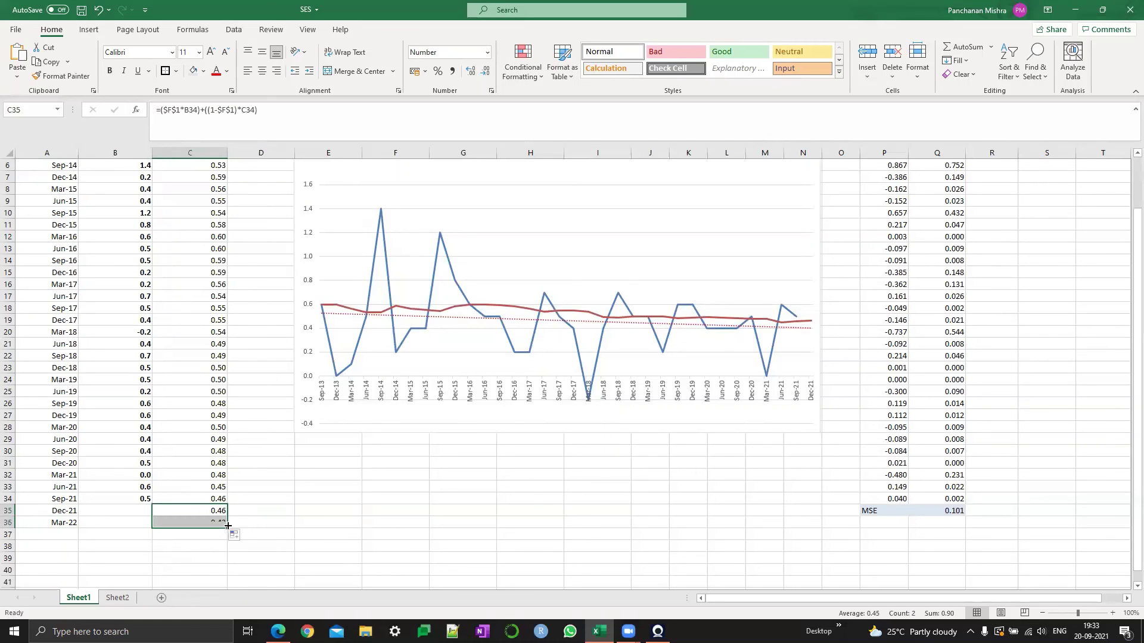
left_click(330, 519)
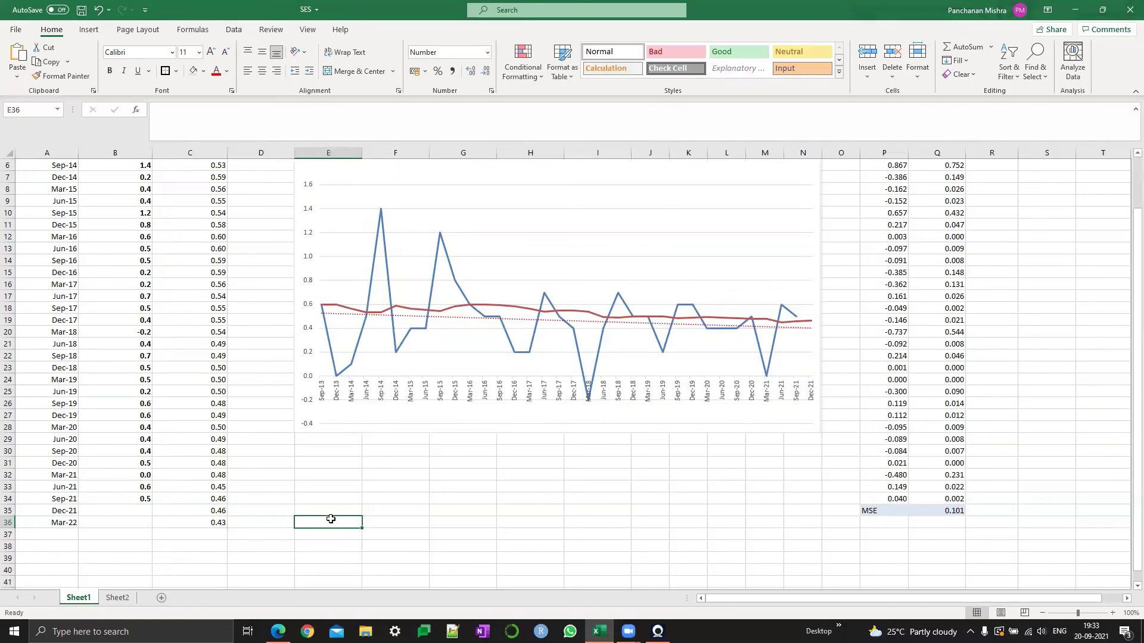
- Extend the line chart's source data through row 36 to include the Mar-22 forecast
left_click(583, 339)
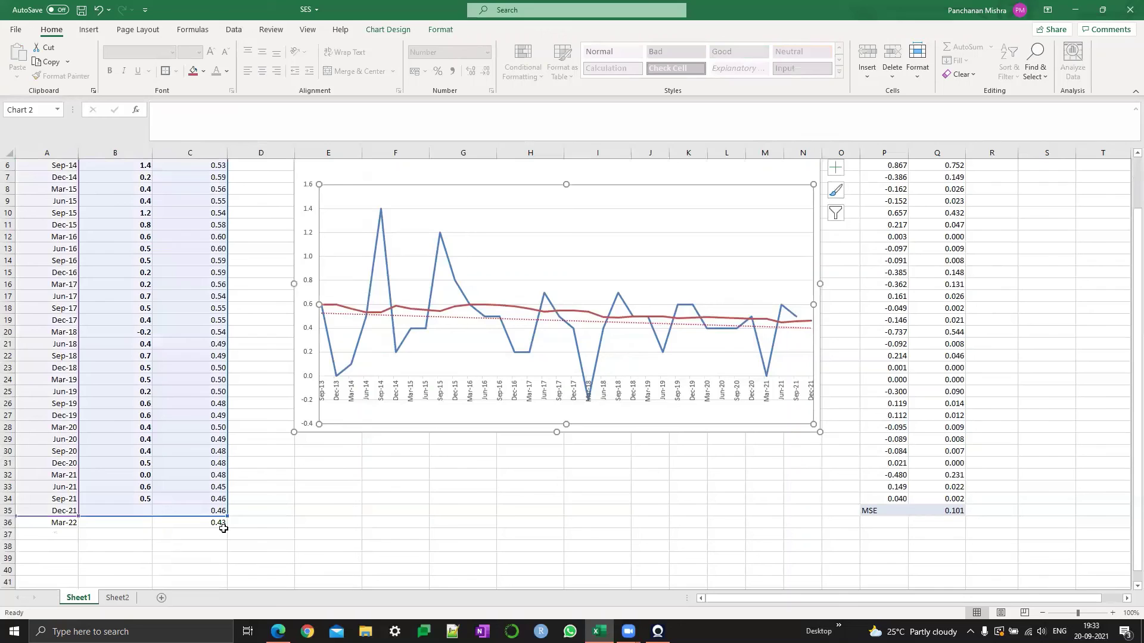
left_click_drag(227, 516, 226, 528)
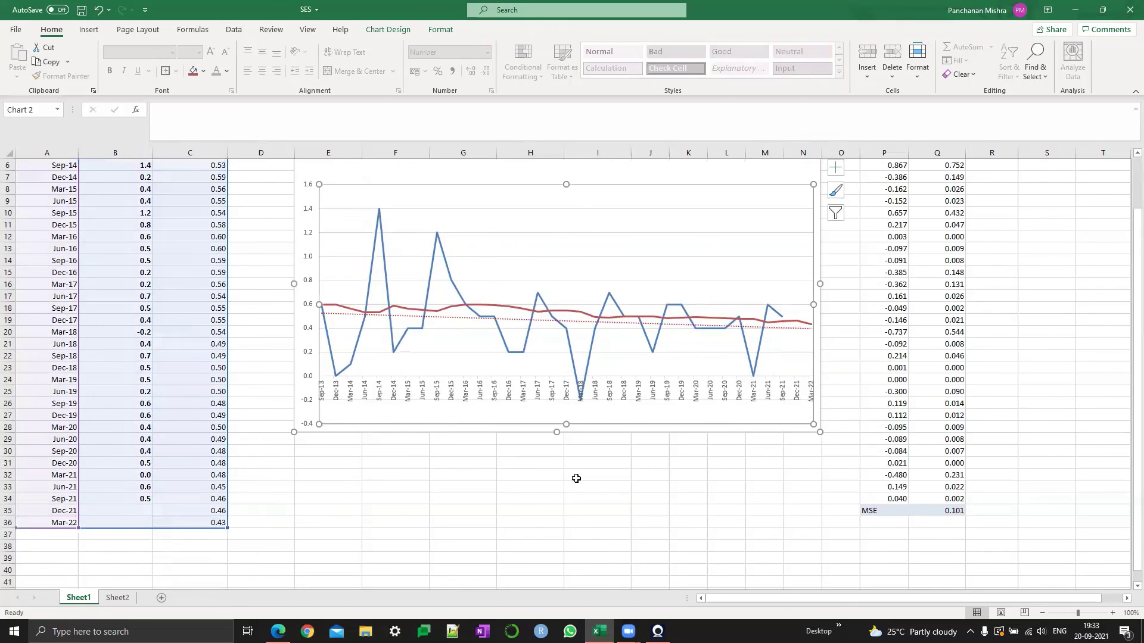
left_click(709, 470)
- Examine the chart's forecast line at Dec-21 and Mar-22 and compare it with the dotted trendline
left_click(667, 316)
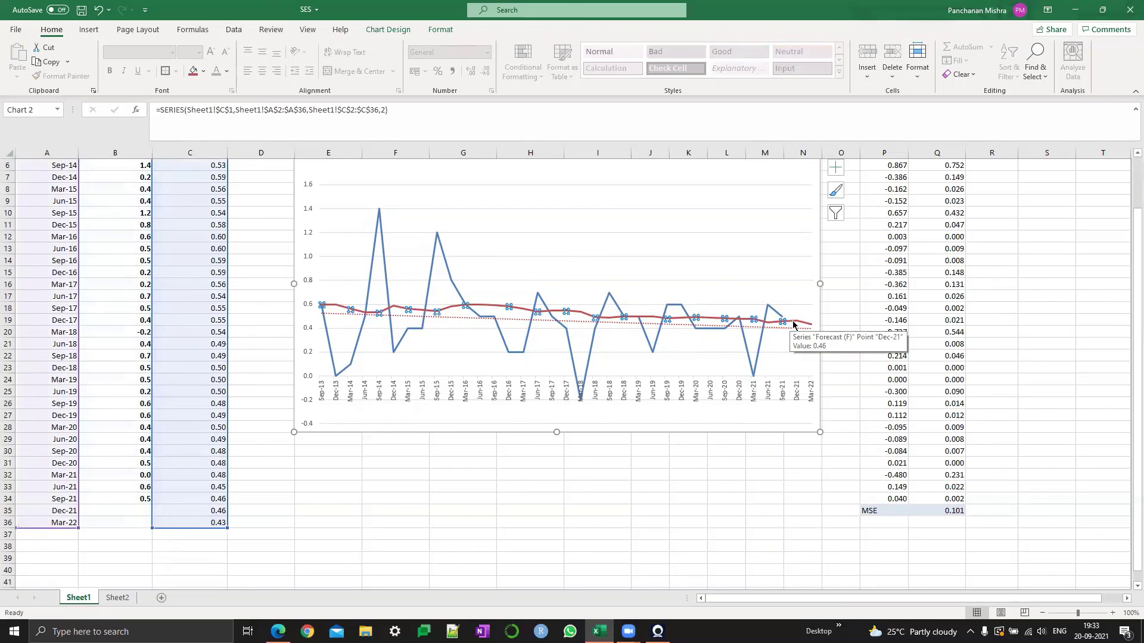
mouse_move(810, 325)
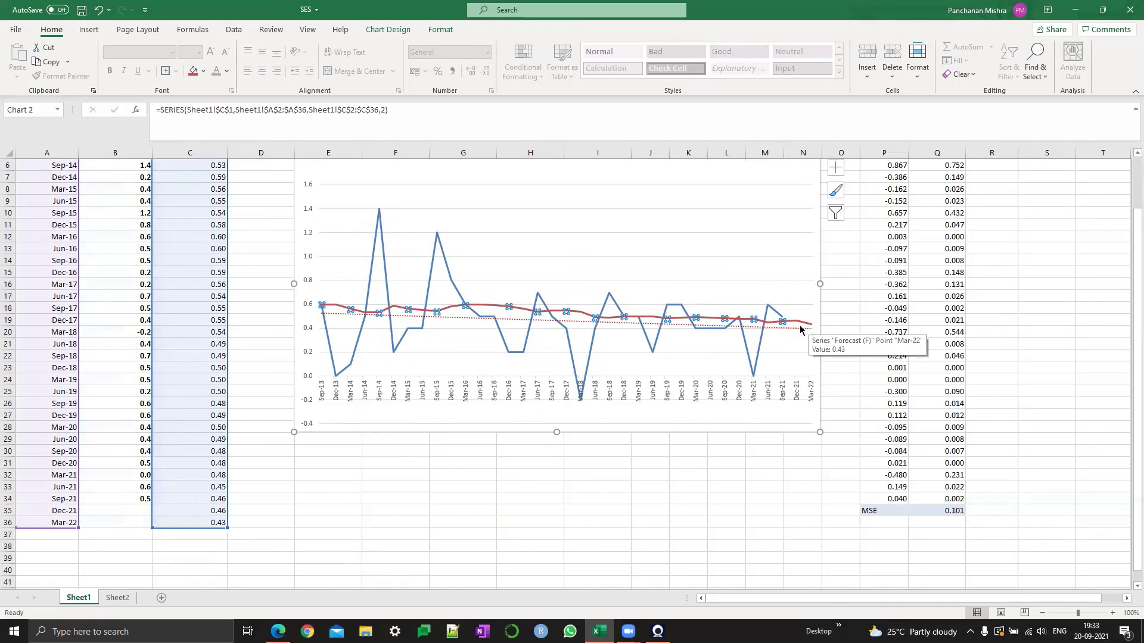
scroll(699, 478, "up", 1)
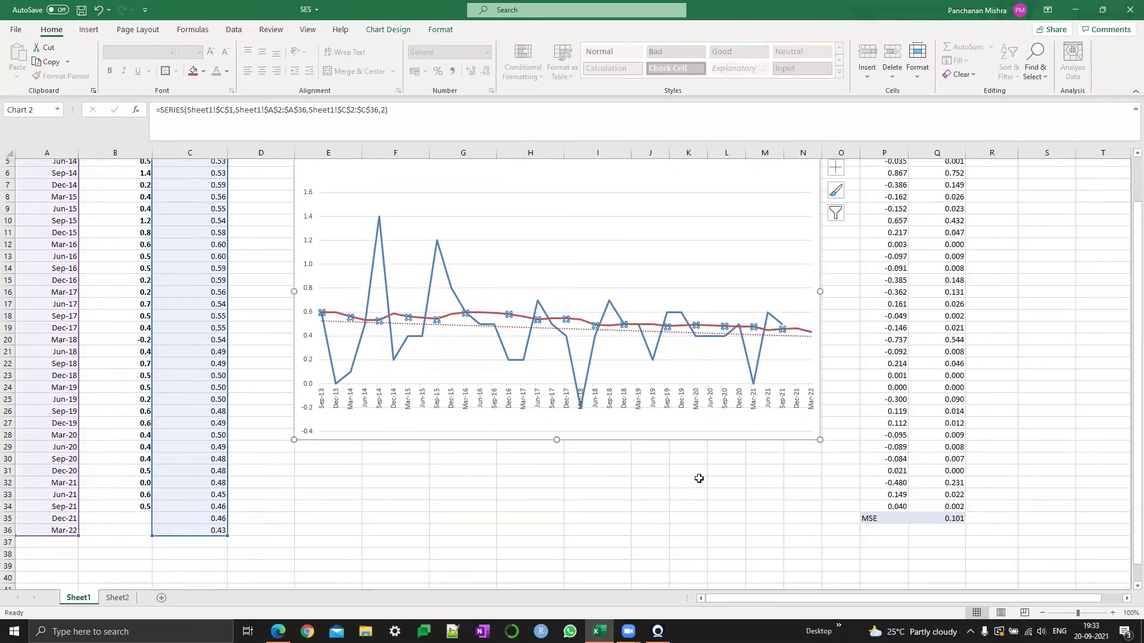
scroll(699, 478, "up", 1)
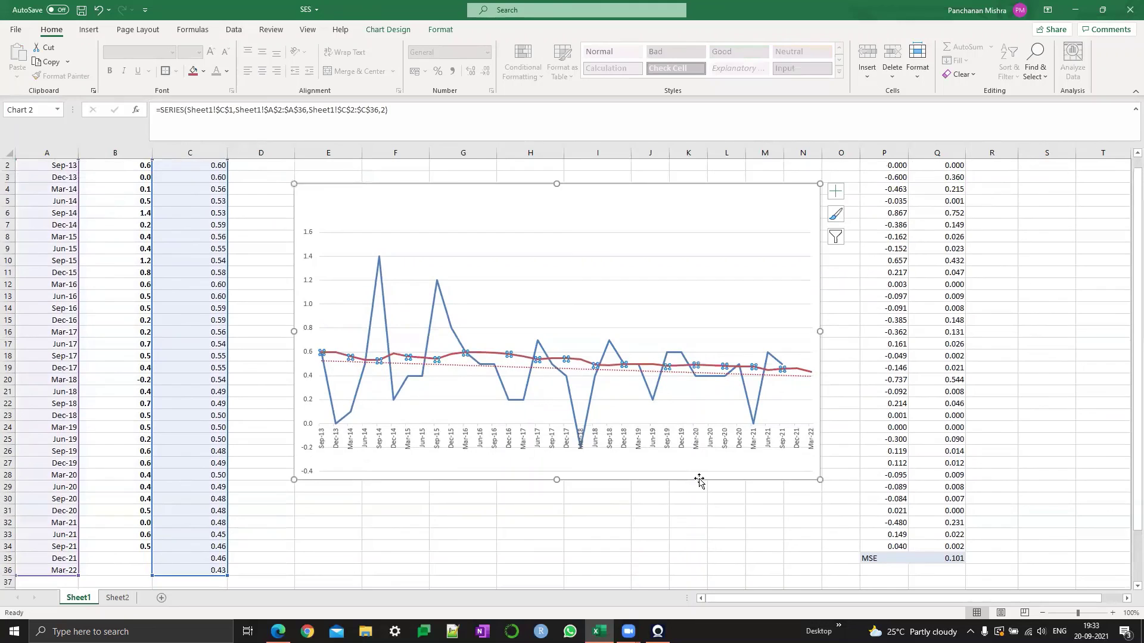
left_click(581, 373)
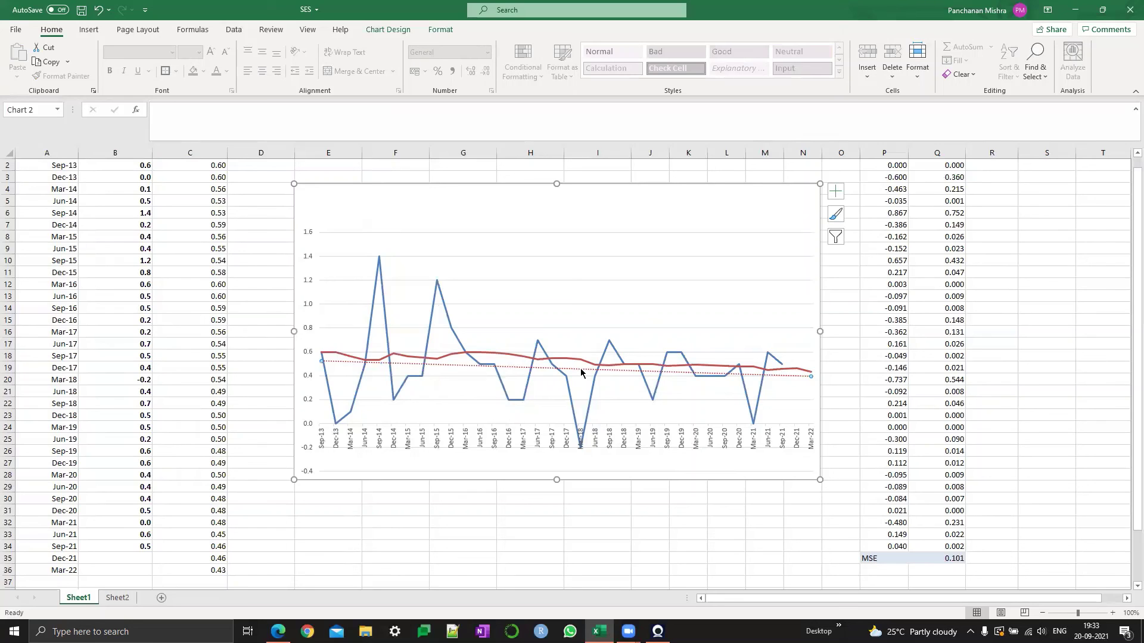
left_click(582, 362)
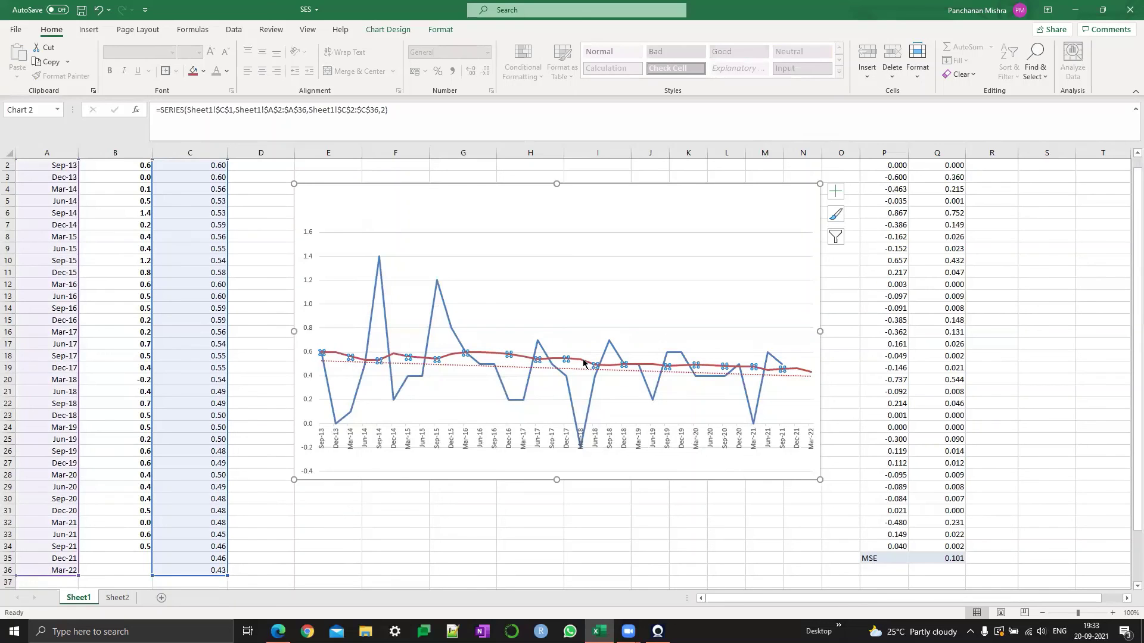
left_click(582, 370)
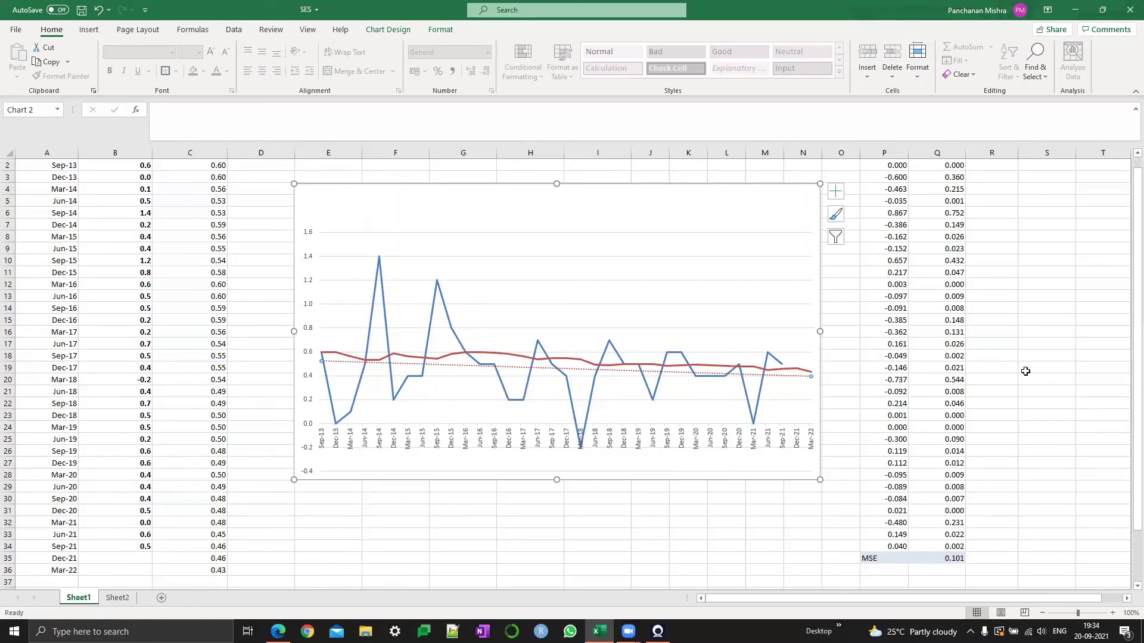
scroll(1025, 371, "up", 1)
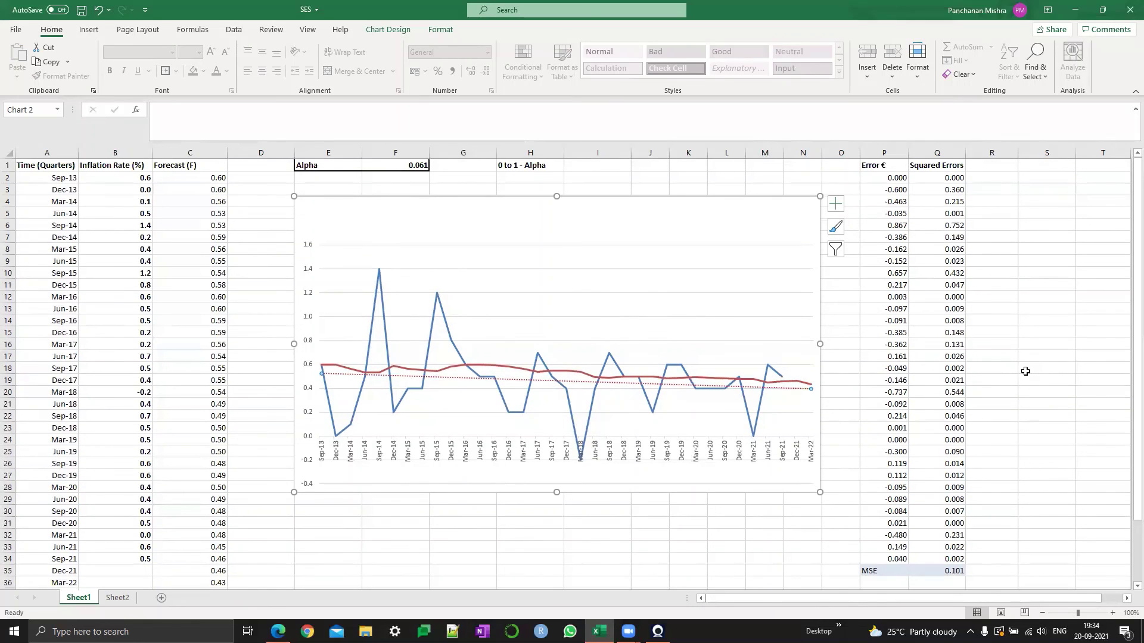